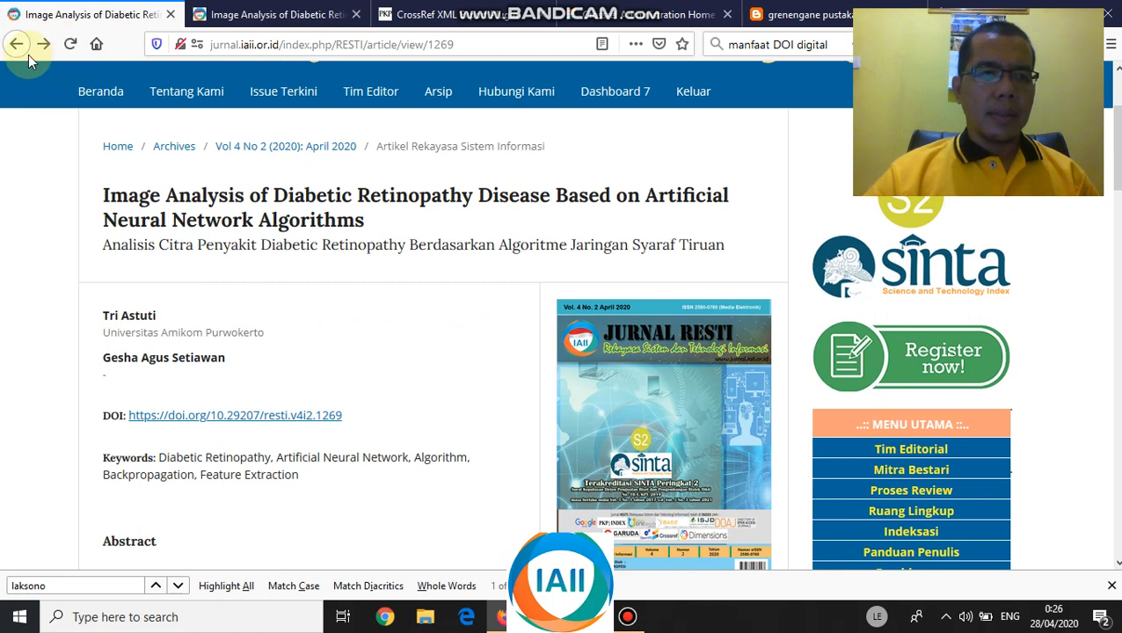
{"action": "left_click", "coordinate": [13, 45]}
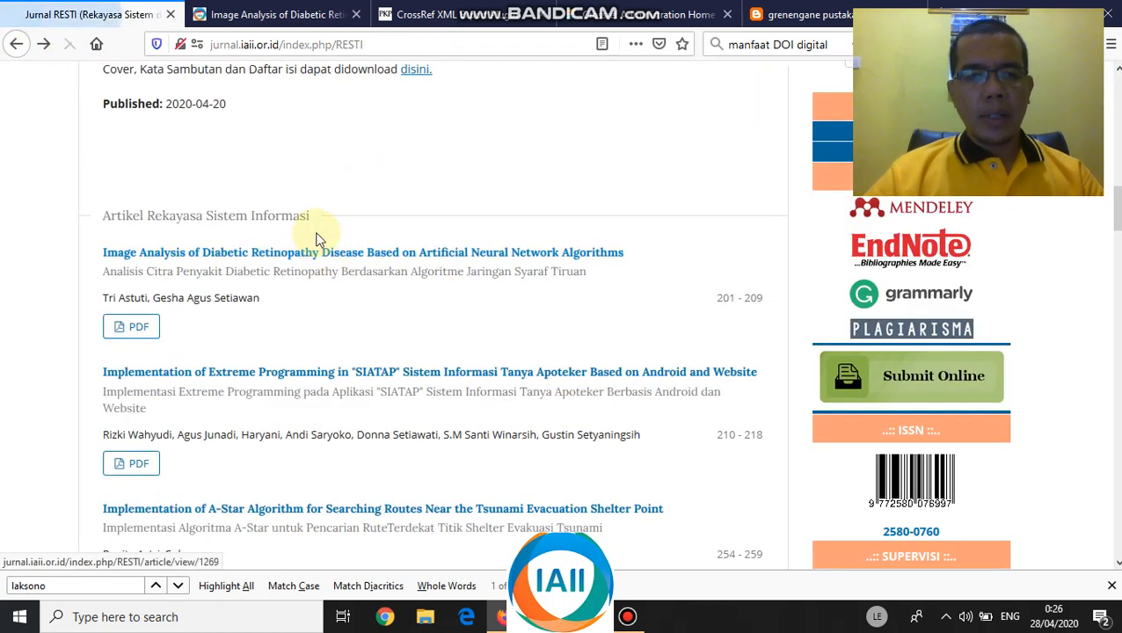
{"action": "scroll", "coordinate": [327, 220], "scroll_direction": "up", "scroll_amount": 6}
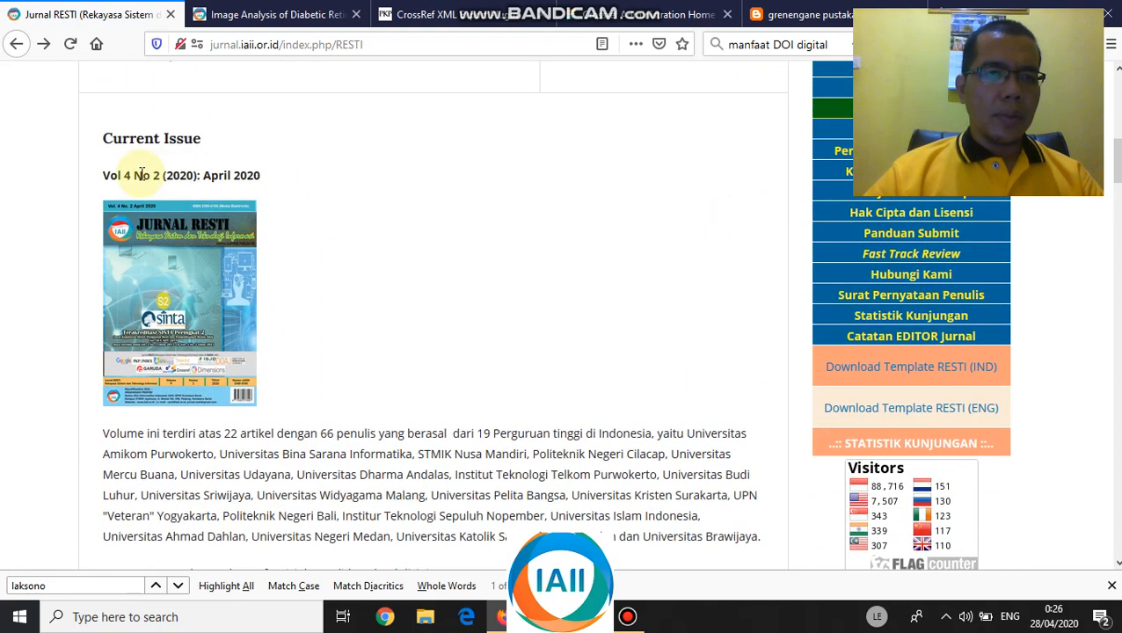
{"action": "scroll", "coordinate": [235, 192], "scroll_direction": "down", "scroll_amount": 2}
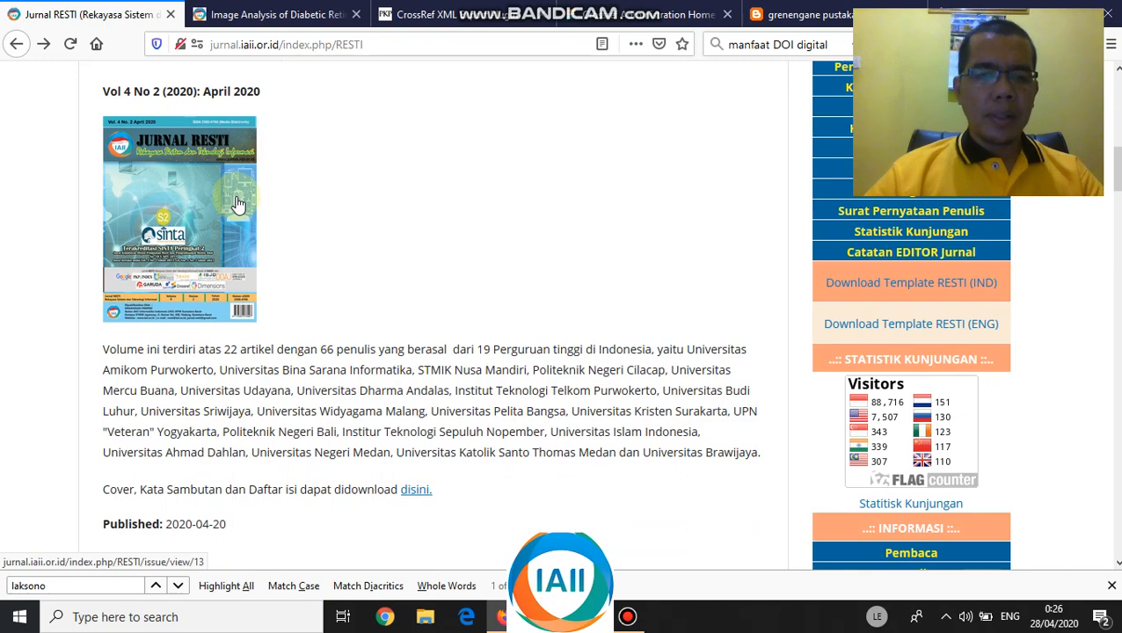
{"action": "scroll", "coordinate": [238, 204], "scroll_direction": "down", "scroll_amount": 8}
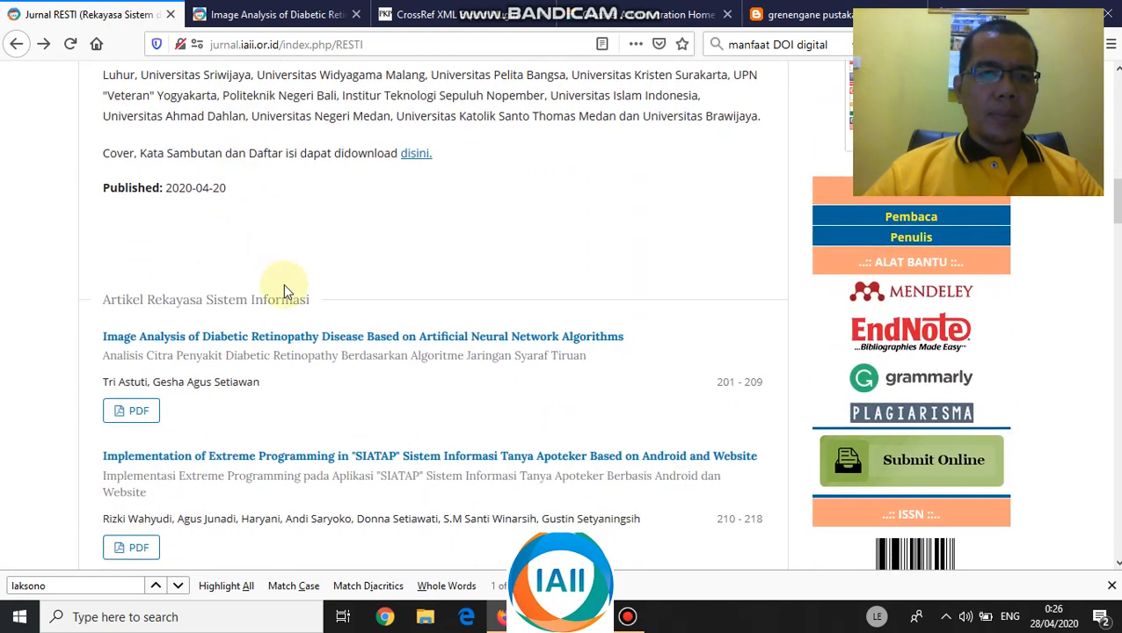
{"action": "scroll", "coordinate": [285, 290], "scroll_direction": "down", "scroll_amount": 2}
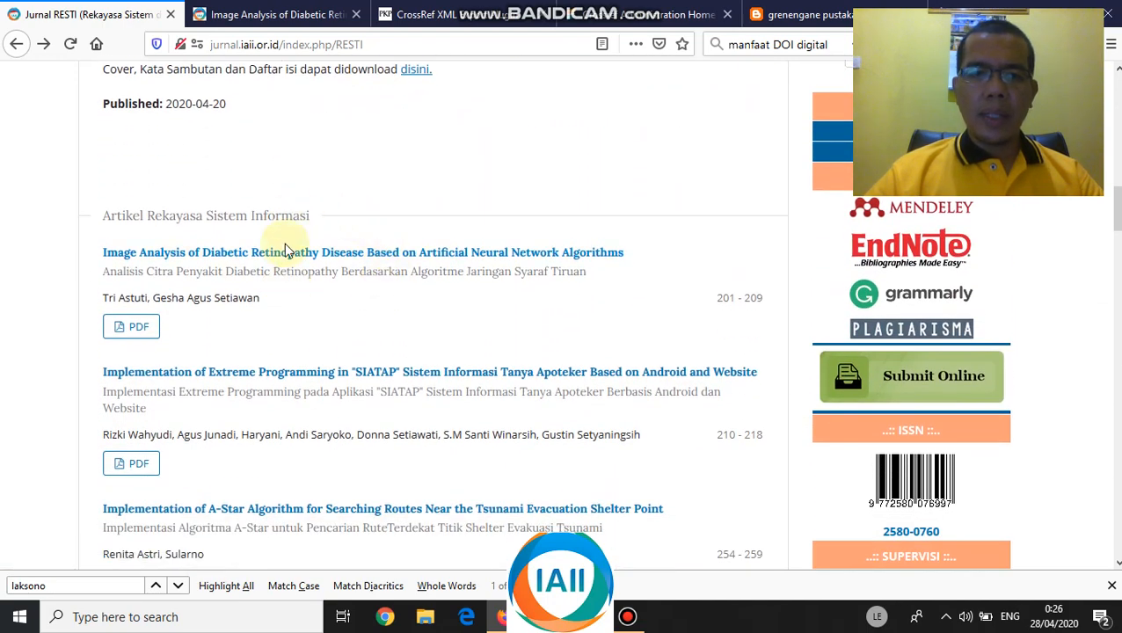
{"action": "left_click", "coordinate": [298, 261]}
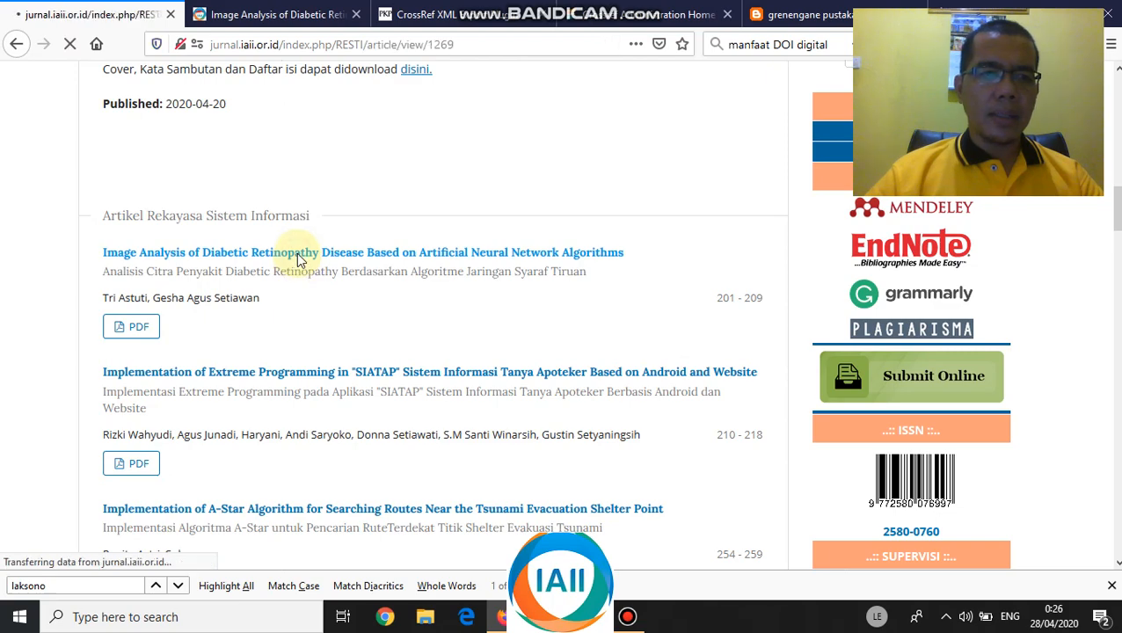
{"action": "scroll", "coordinate": [151, 220], "scroll_direction": "down", "scroll_amount": 2}
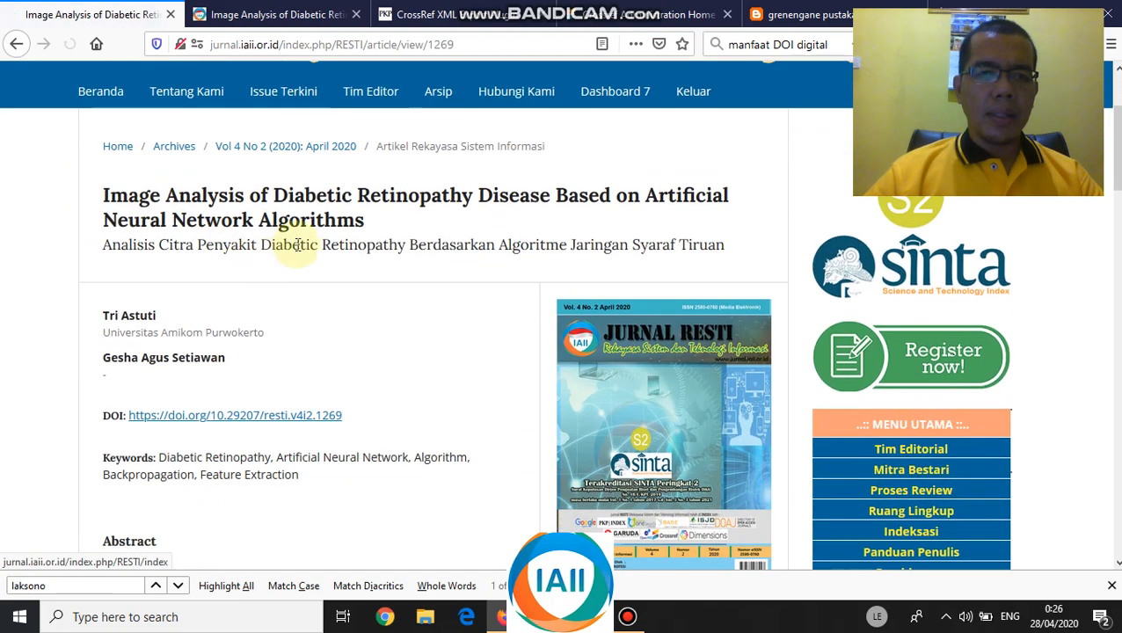
{"action": "scroll", "coordinate": [299, 242], "scroll_direction": "down", "scroll_amount": 2}
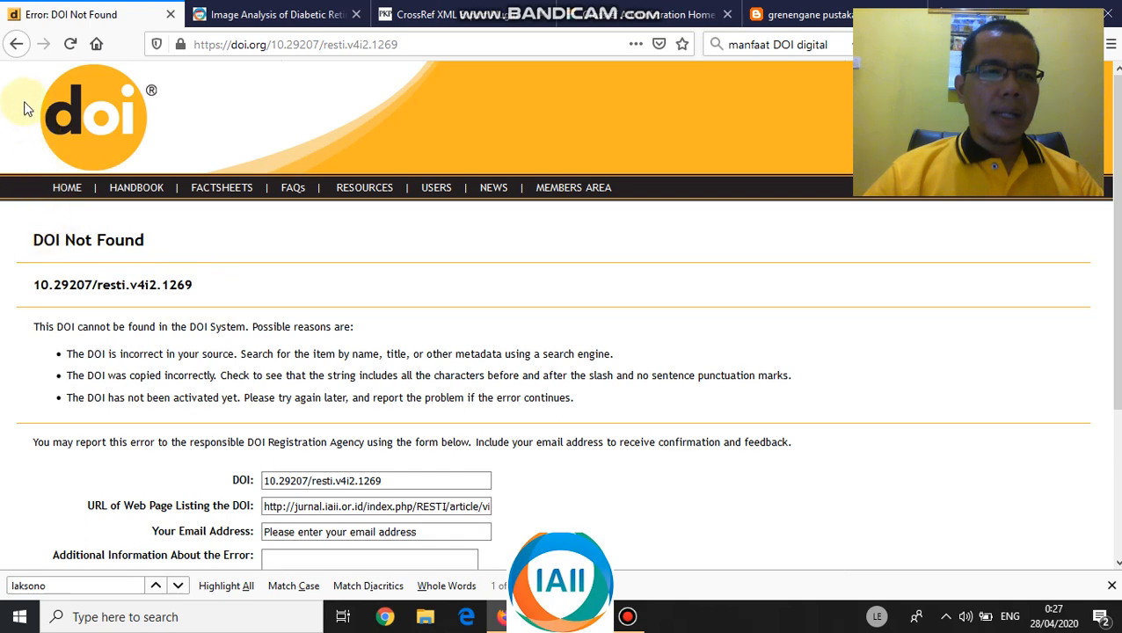
{"action": "left_click", "coordinate": [17, 44]}
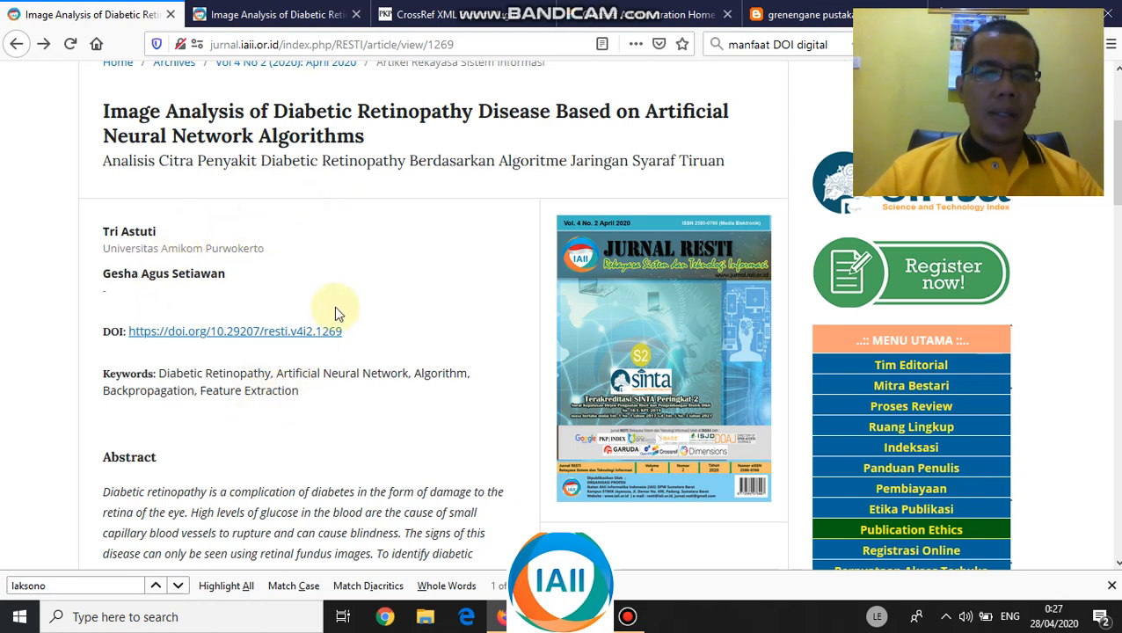
- Review the CrossRef XML export list with articles Not Deposited, then go to the Crossref deposit home page
{"action": "left_click", "coordinate": [273, 16]}
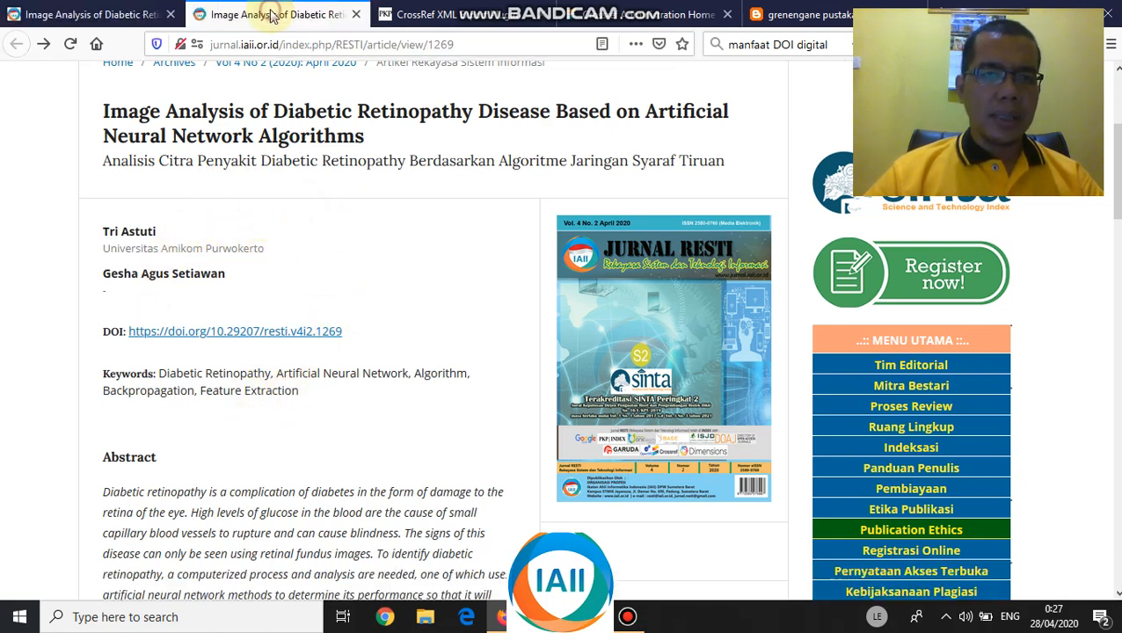
{"action": "left_click", "coordinate": [415, 18]}
{"action": "scroll", "coordinate": [290, 244], "scroll_direction": "up", "scroll_amount": 10}
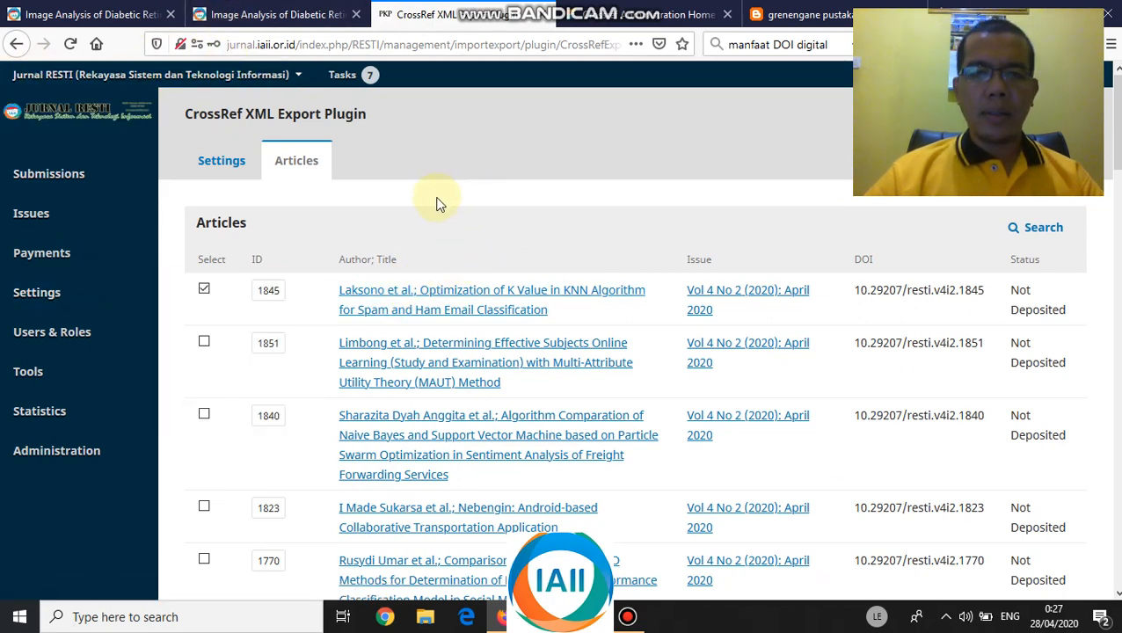
{"action": "left_click", "coordinate": [657, 17]}
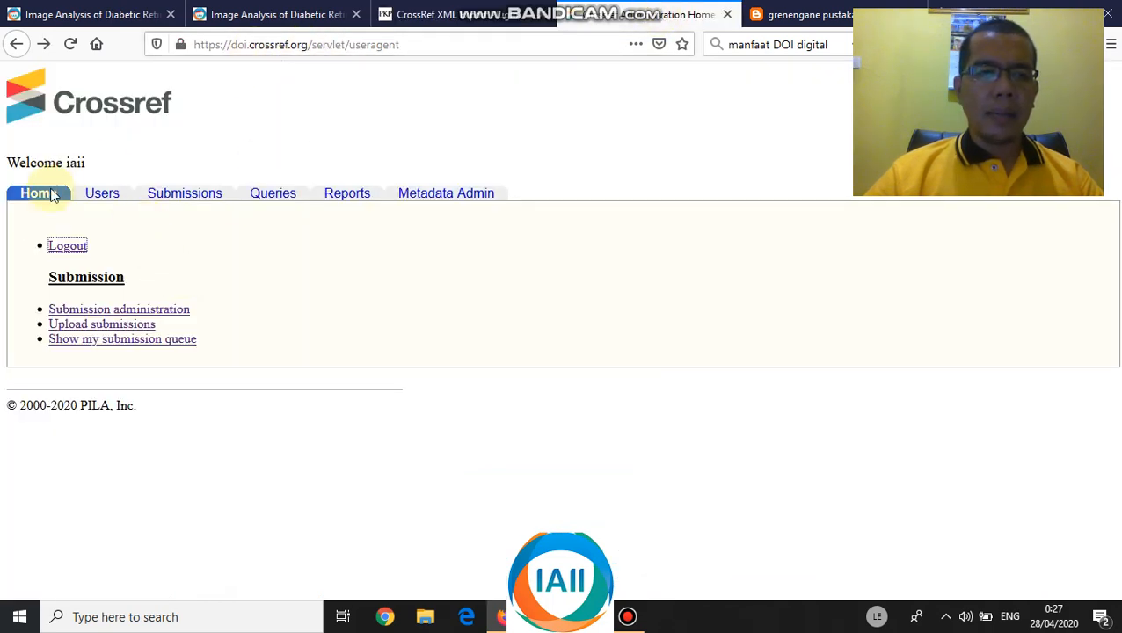
- Log out of Crossref admin and return to the Diabetic Retinopathy article with DOI 10.29207/resti.v4i2.1269
{"action": "left_click", "coordinate": [68, 247]}
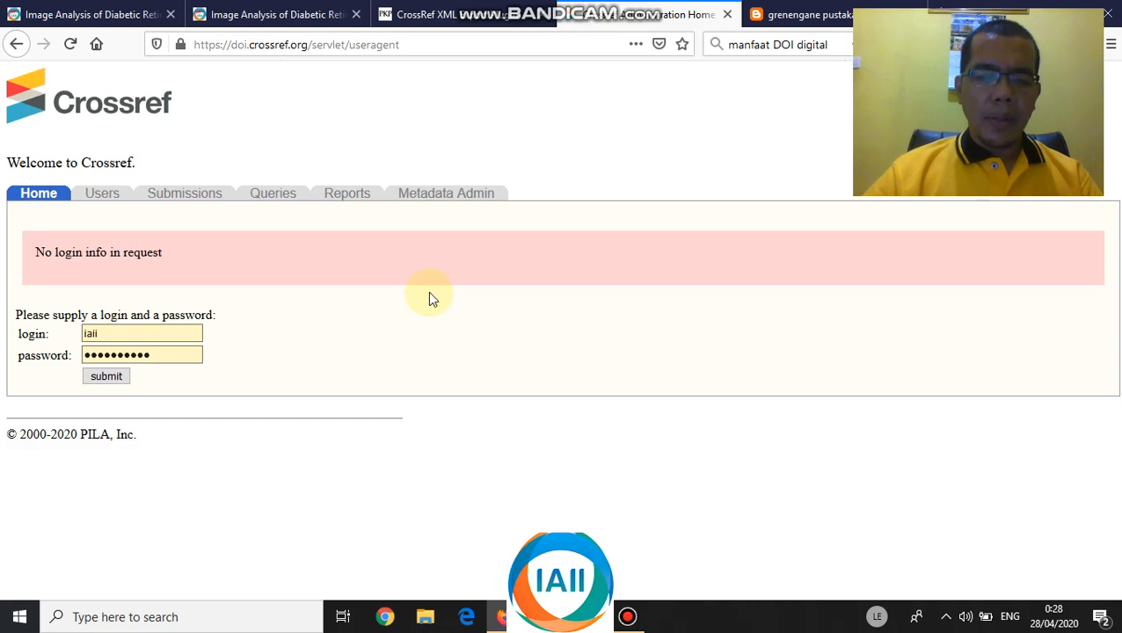
{"action": "left_click", "coordinate": [117, 19]}
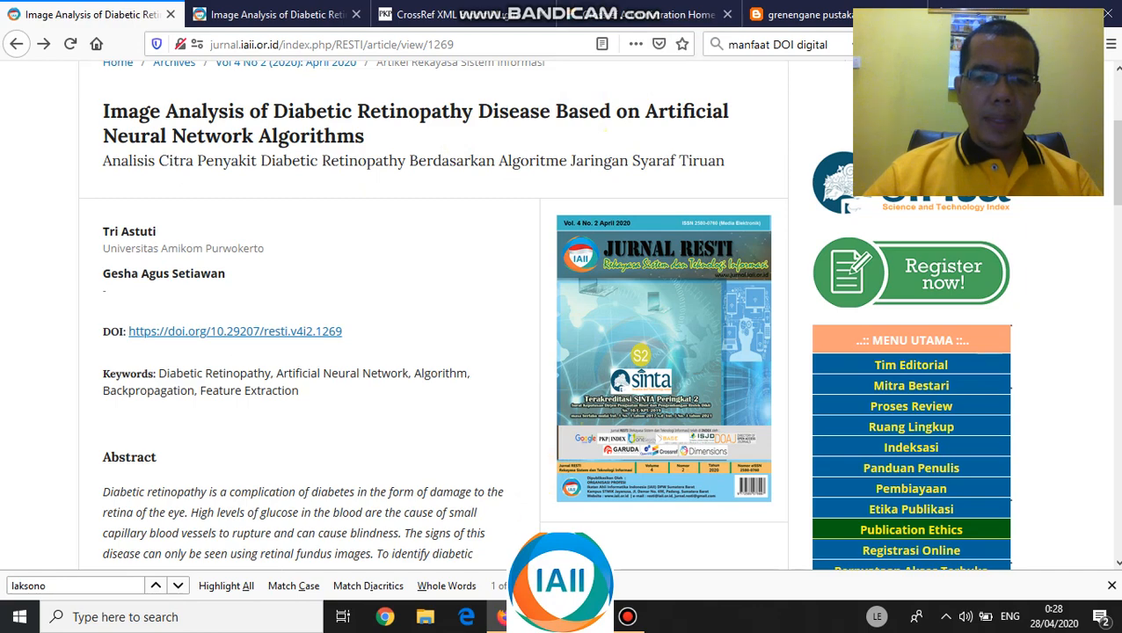
{"action": "left_click", "coordinate": [552, 537]}
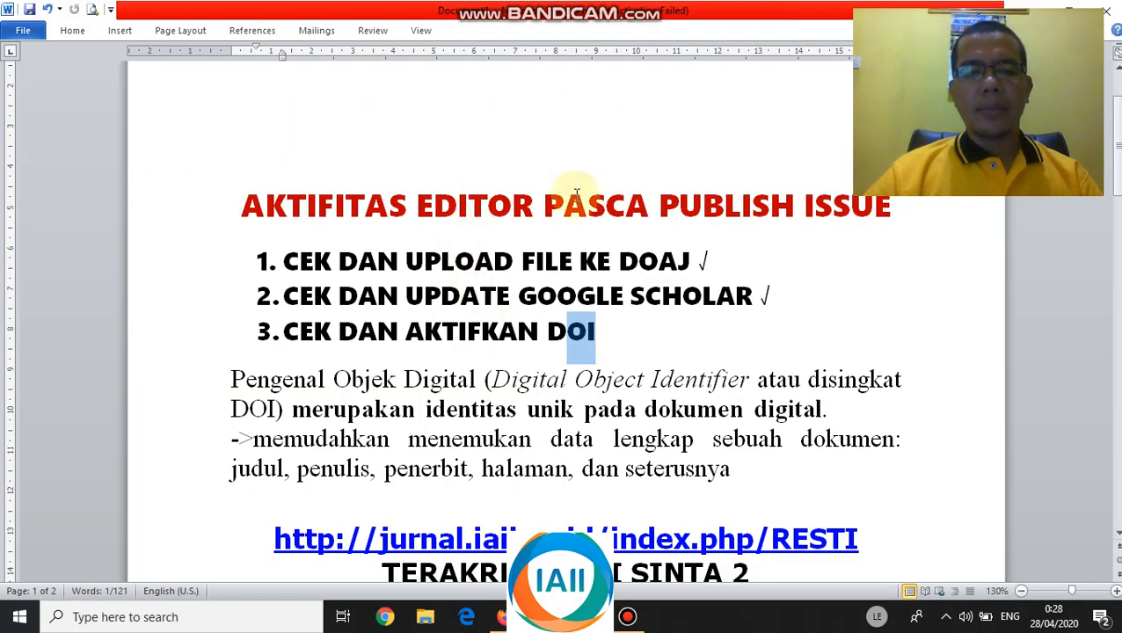
{"action": "scroll", "coordinate": [350, 350], "scroll_direction": "down", "scroll_amount": 4}
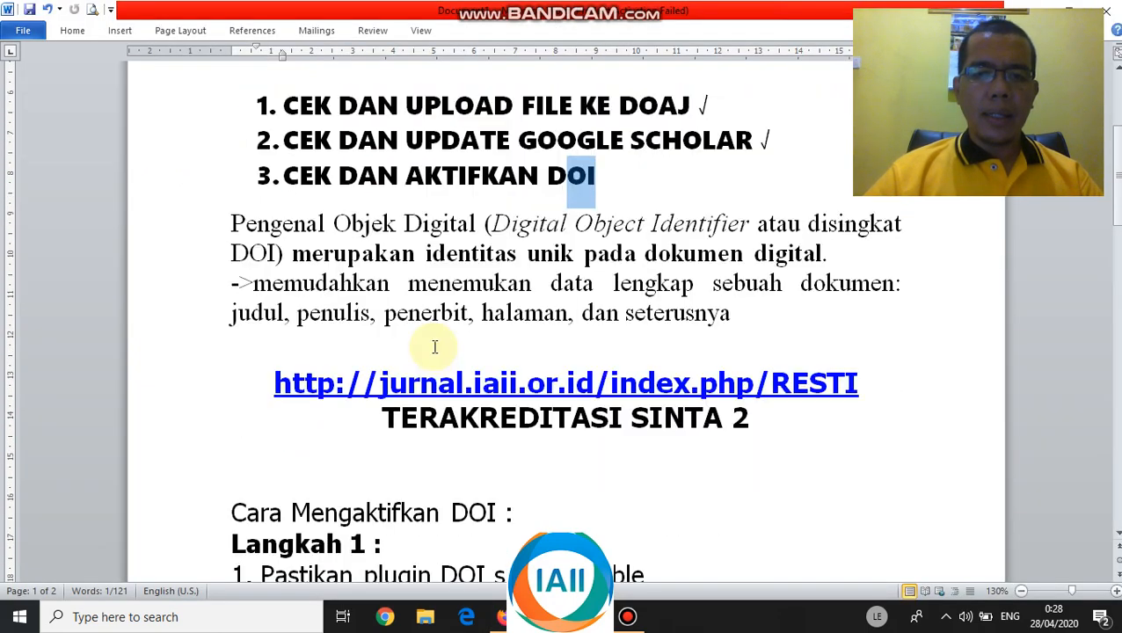
{"action": "scroll", "coordinate": [434, 347], "scroll_direction": "down", "scroll_amount": 3}
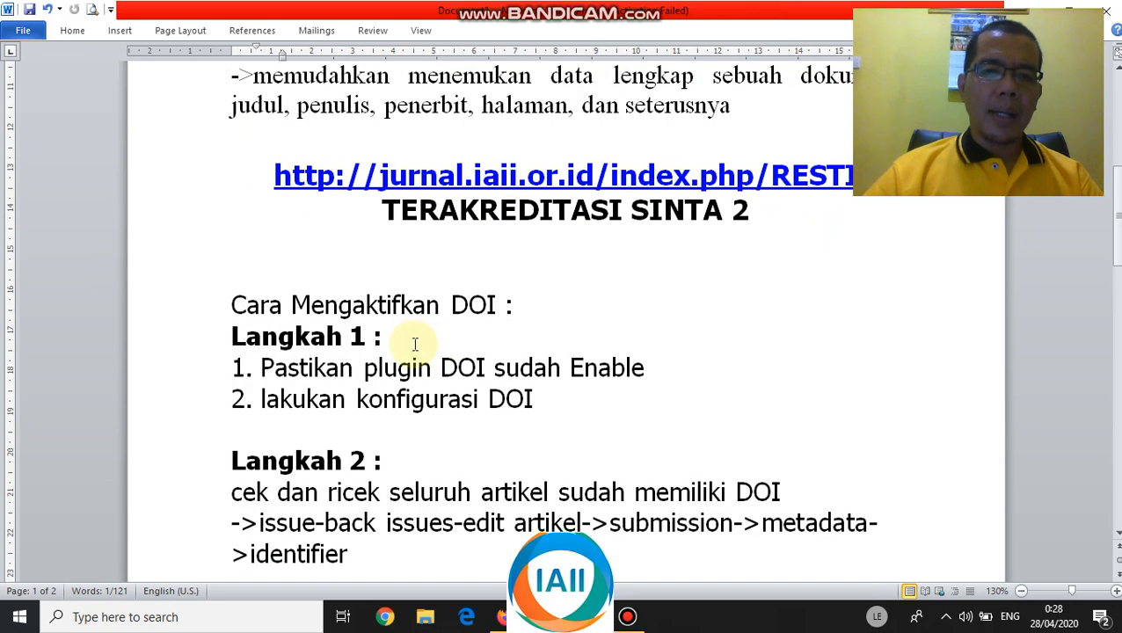
{"action": "scroll", "coordinate": [435, 263], "scroll_direction": "down", "scroll_amount": 1}
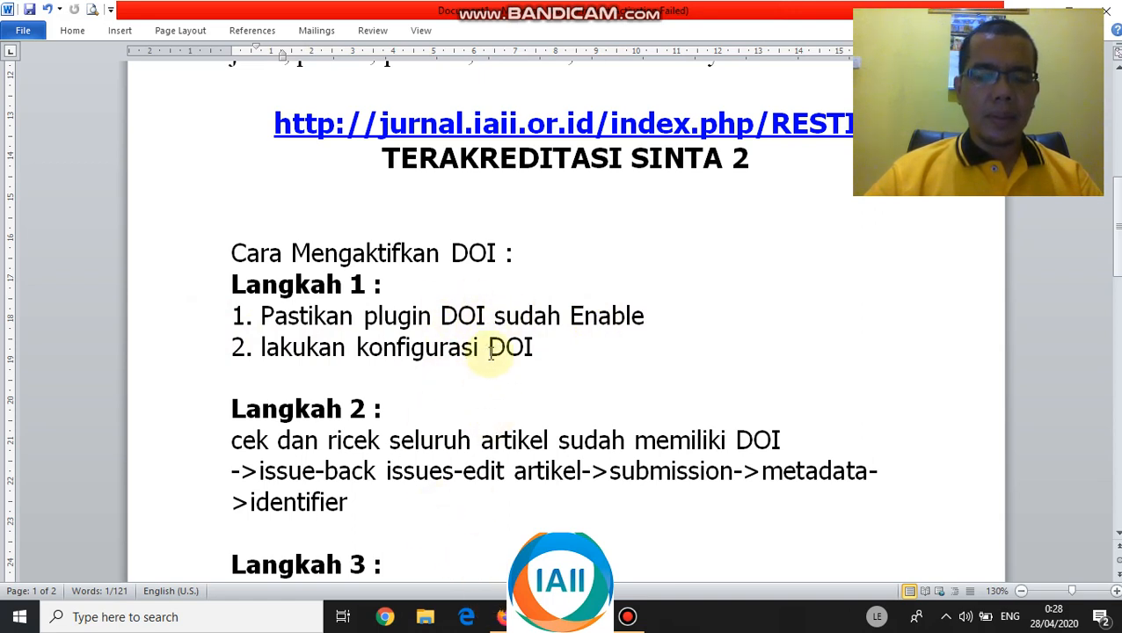
{"action": "left_click", "coordinate": [501, 618]}
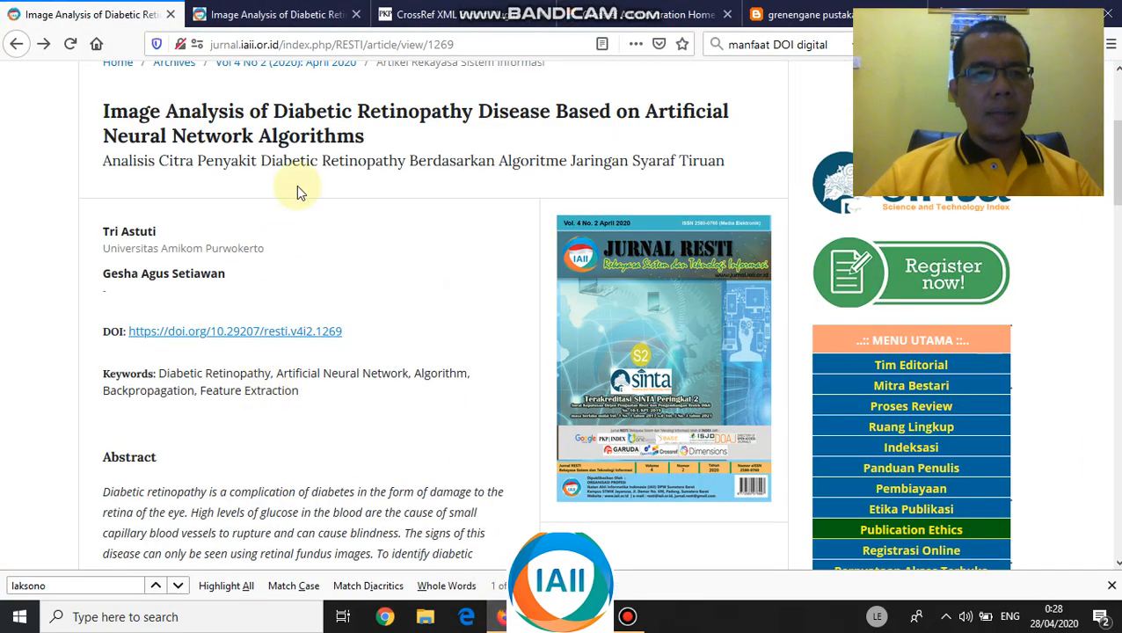
- Go from the CrossRef XML export list to the journal's Website Settings plugin list
{"action": "left_click", "coordinate": [303, 14]}
{"action": "left_click", "coordinate": [417, 14]}
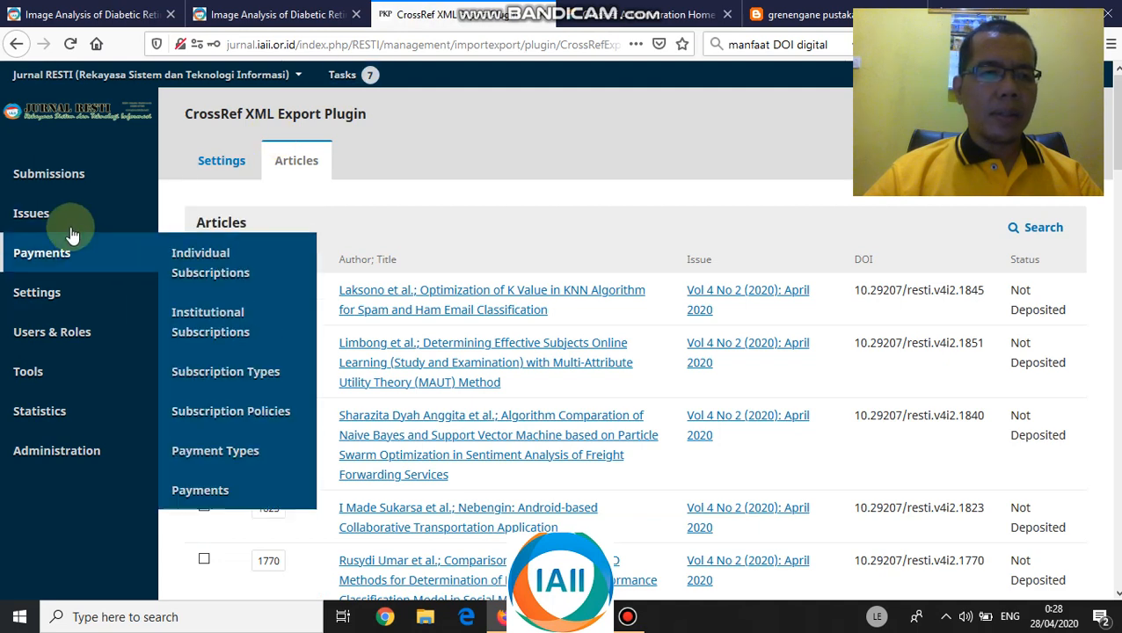
{"action": "mouse_move", "coordinate": [57, 301]}
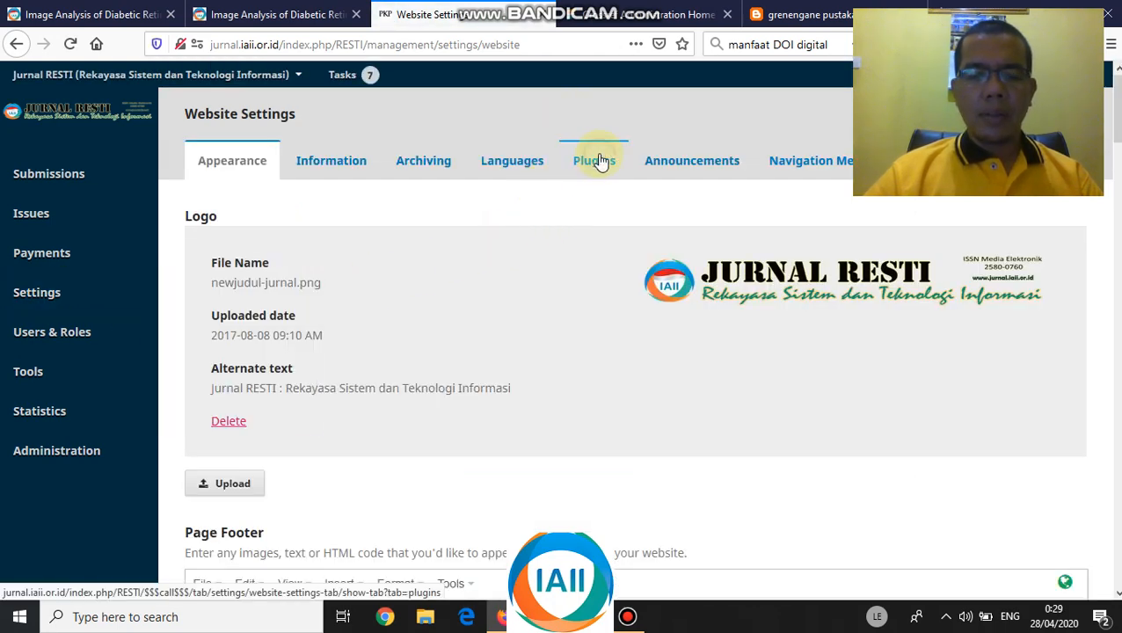
{"action": "left_click", "coordinate": [598, 159]}
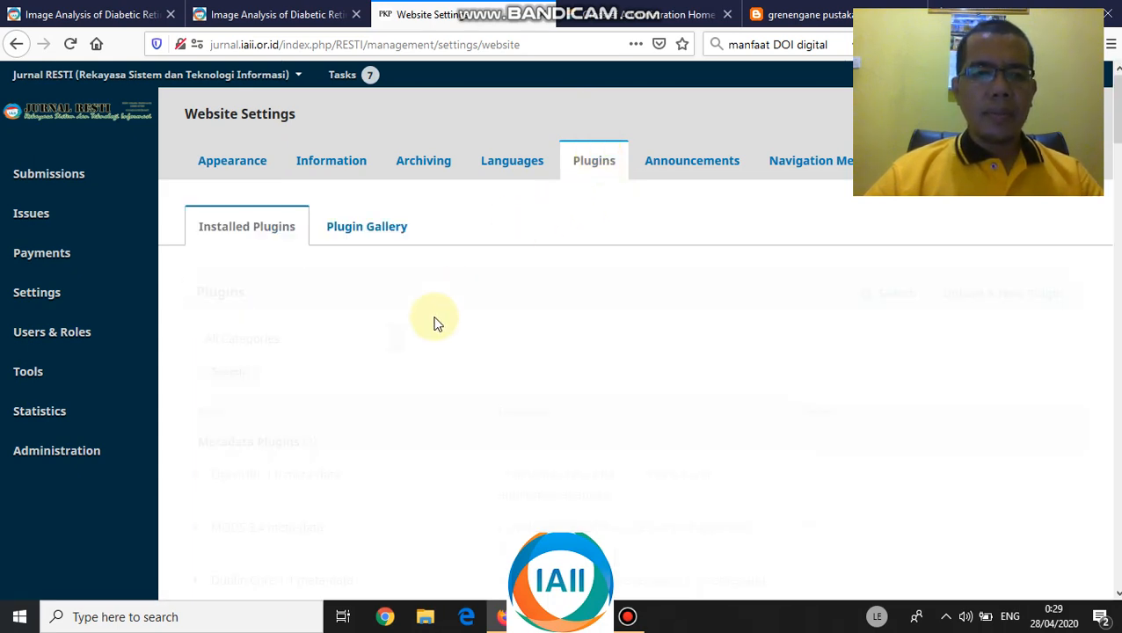
- Find the Public Identifier Plugins and expand the enabled DOI plugin
{"action": "scroll", "coordinate": [433, 323], "scroll_direction": "down", "scroll_amount": 5}
{"action": "scroll", "coordinate": [433, 323], "scroll_direction": "down", "scroll_amount": 15}
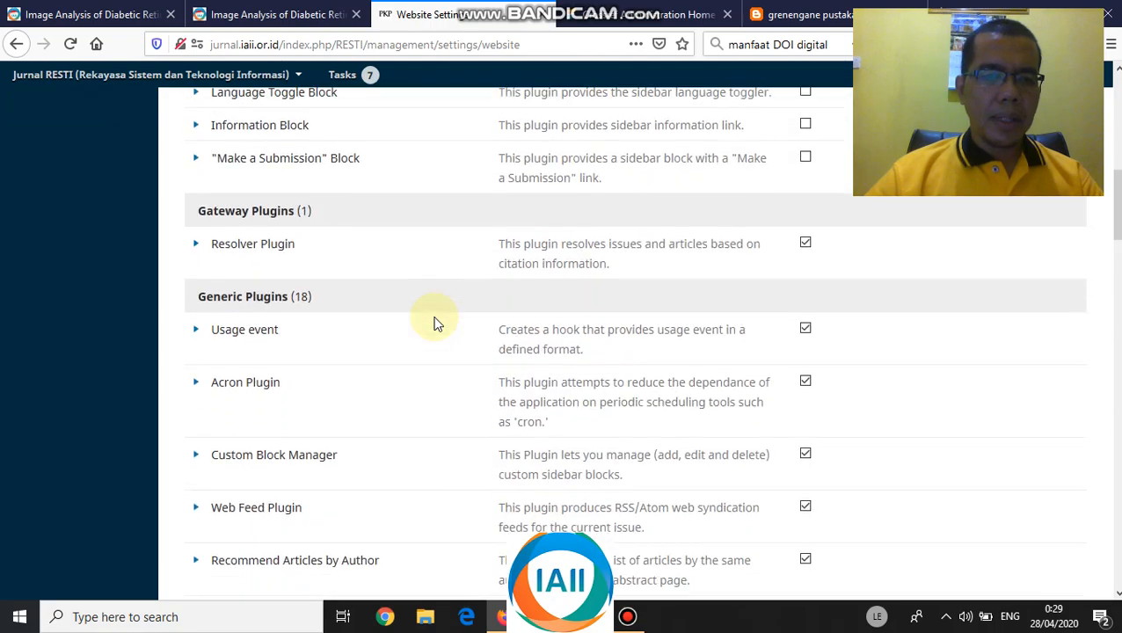
{"action": "scroll", "coordinate": [431, 327], "scroll_direction": "down", "scroll_amount": 11}
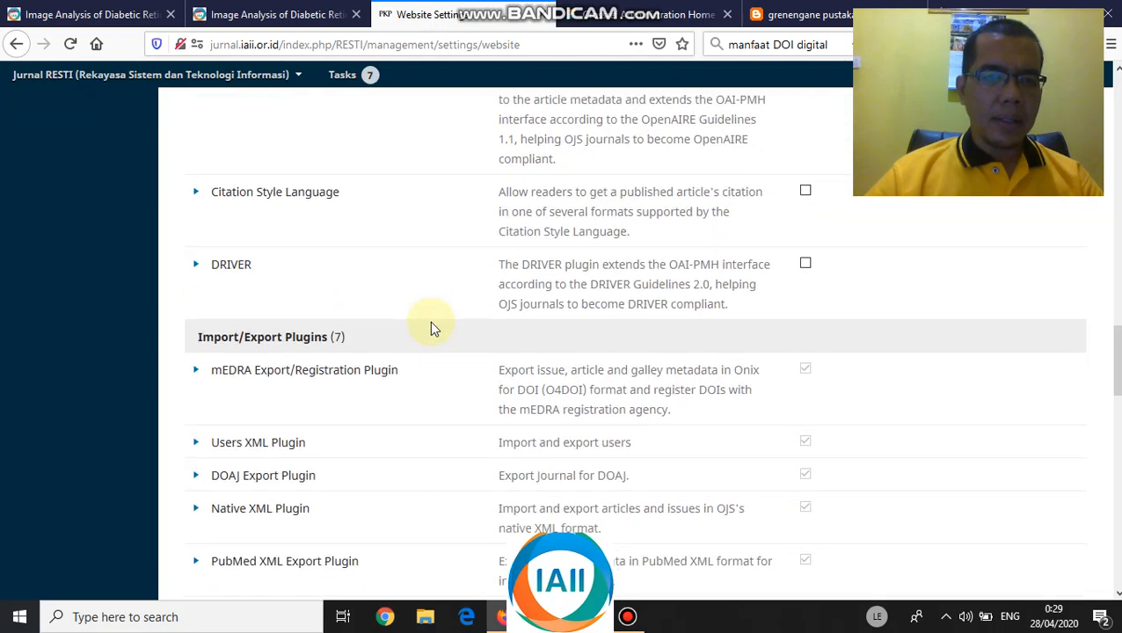
{"action": "scroll", "coordinate": [431, 325], "scroll_direction": "up", "scroll_amount": 3}
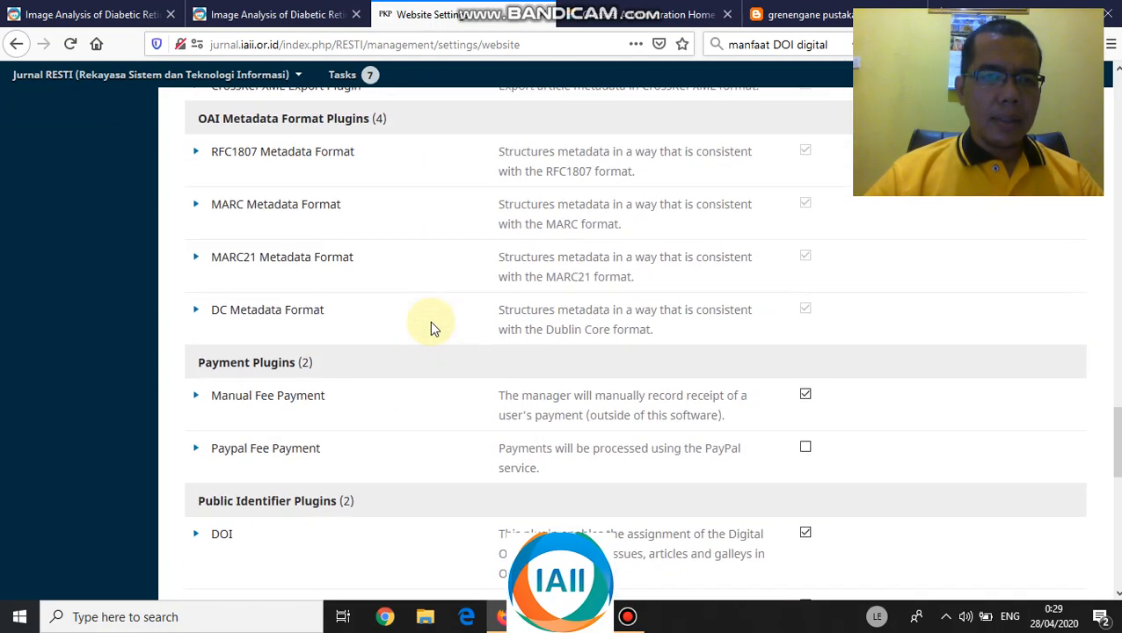
{"action": "scroll", "coordinate": [430, 325], "scroll_direction": "down", "scroll_amount": 4}
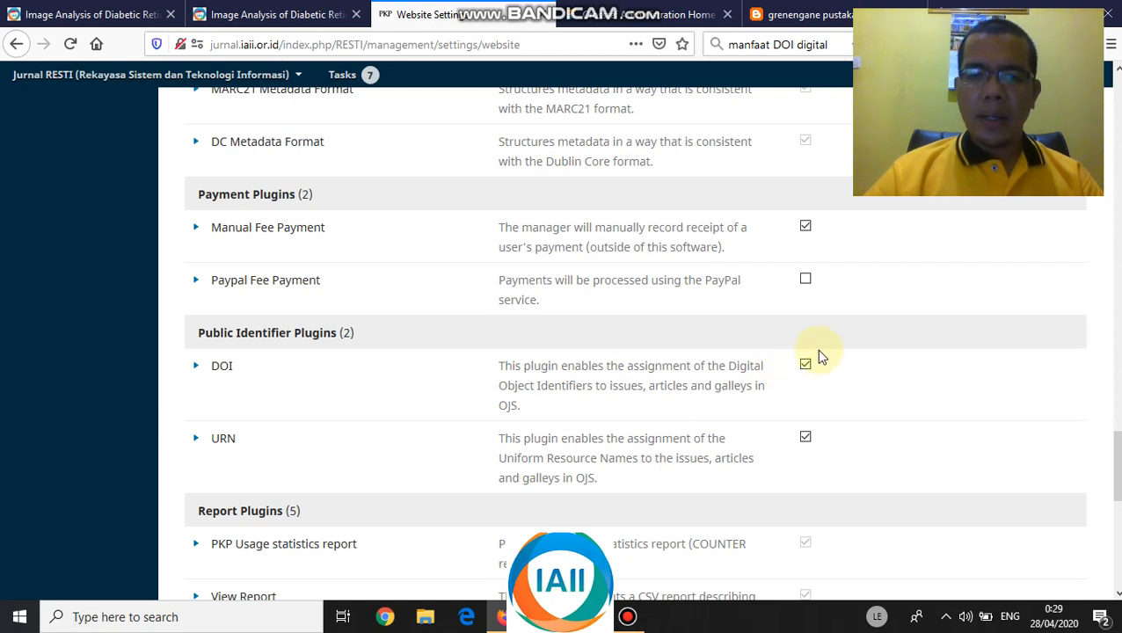
{"action": "left_click", "coordinate": [196, 369]}
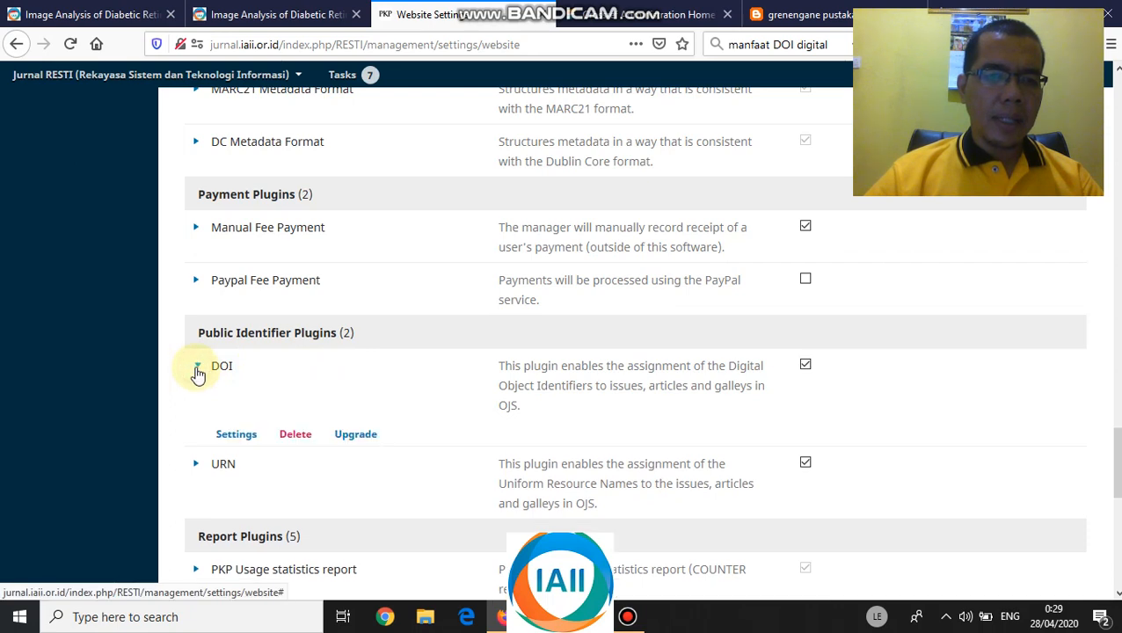
- Open the DOI plugin settings and check prefix 10.29207 with Articles and default suffix patterns
{"action": "left_click", "coordinate": [237, 439]}
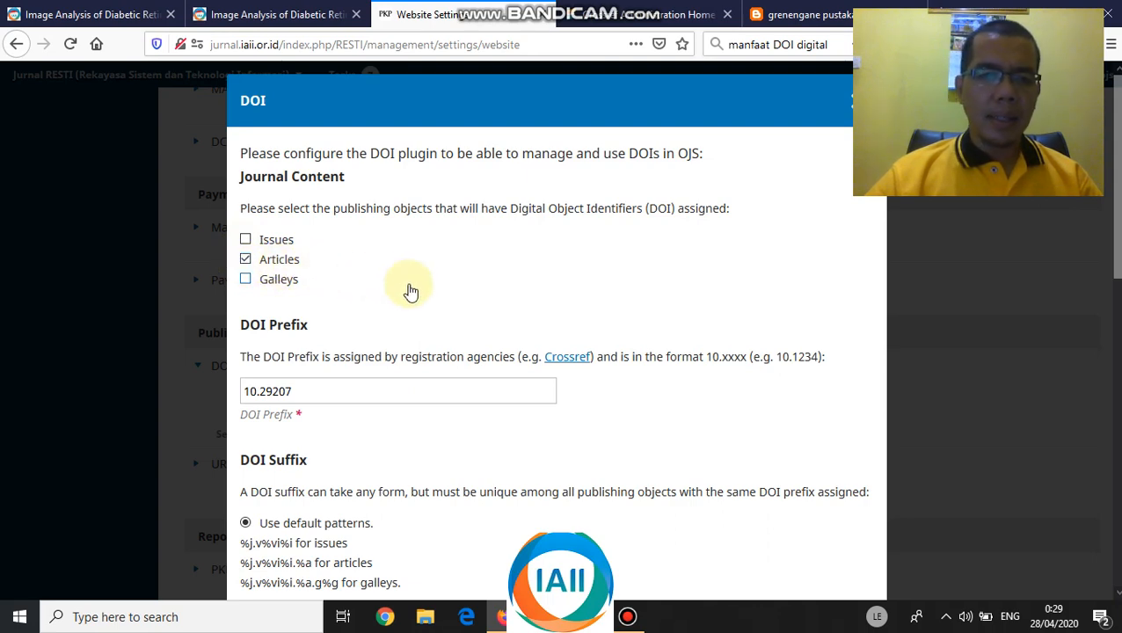
{"action": "scroll", "coordinate": [408, 293], "scroll_direction": "down", "scroll_amount": 2}
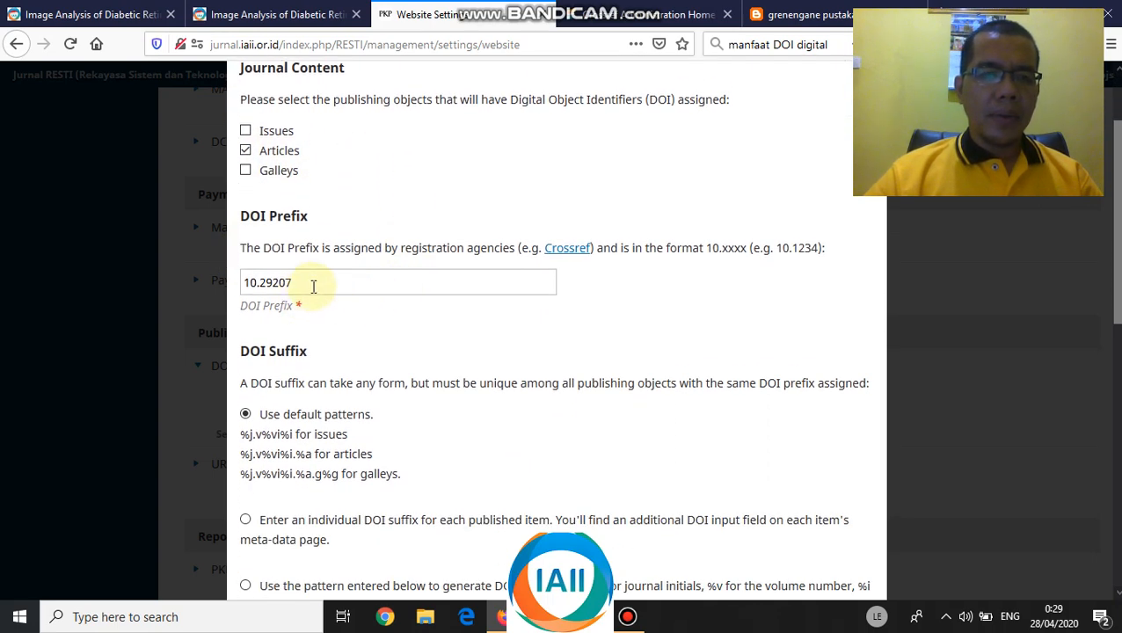
{"action": "left_click_drag", "start_coordinate": [310, 286], "coordinate": [244, 278]}
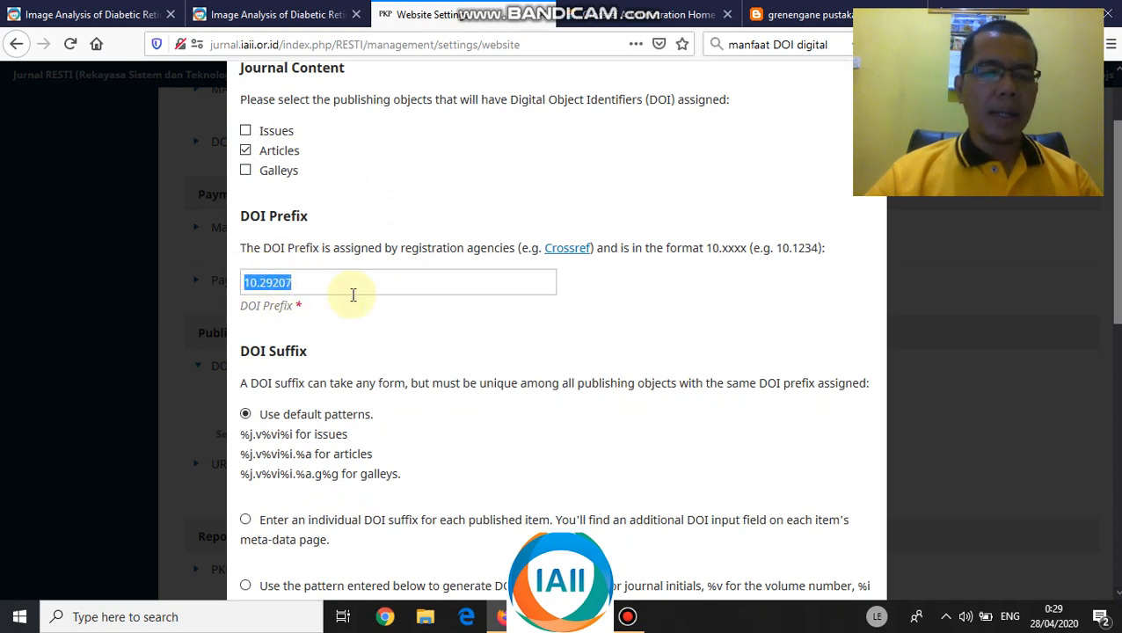
{"action": "scroll", "coordinate": [352, 294], "scroll_direction": "down", "scroll_amount": 2}
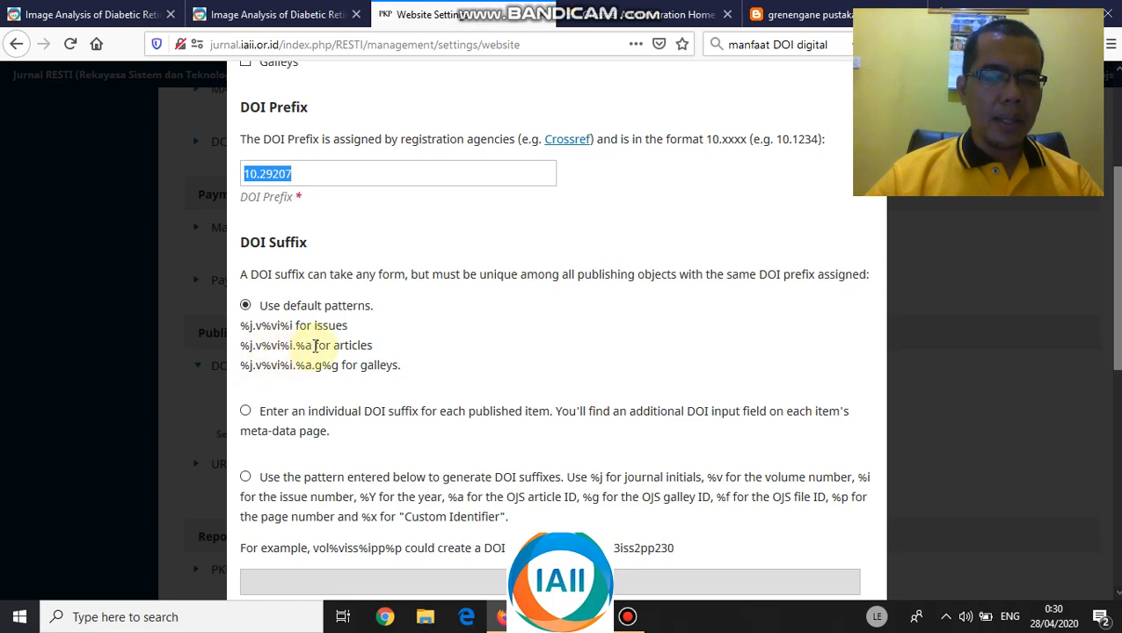
{"action": "double_click", "coordinate": [303, 344]}
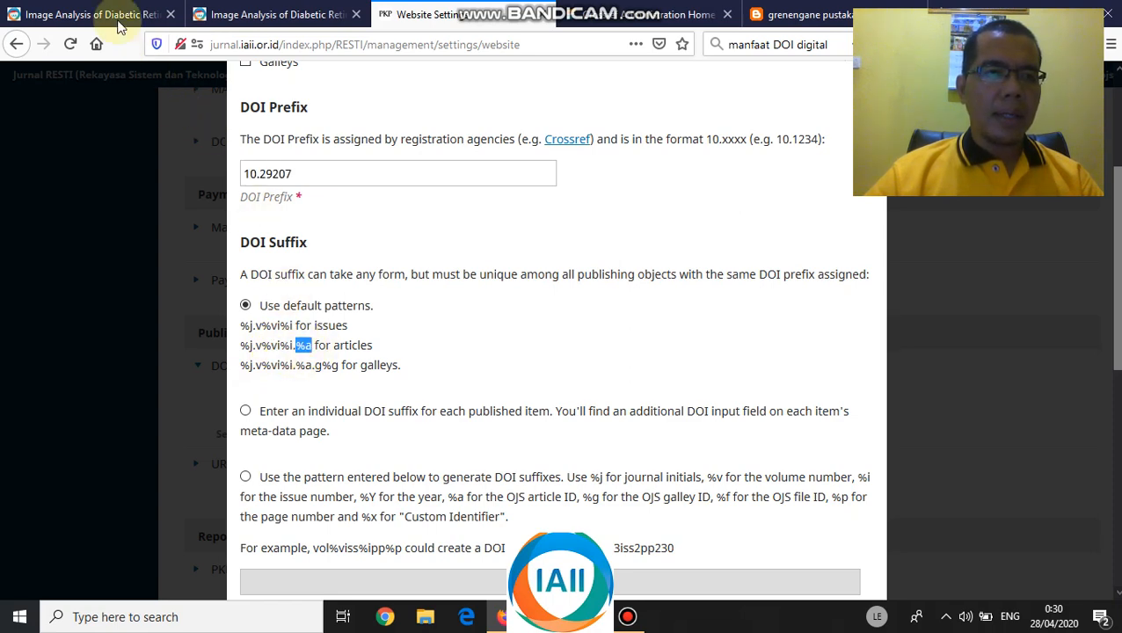
- Compare against the published article's DOI, then save the DOI plugin settings
{"action": "left_click", "coordinate": [117, 15]}
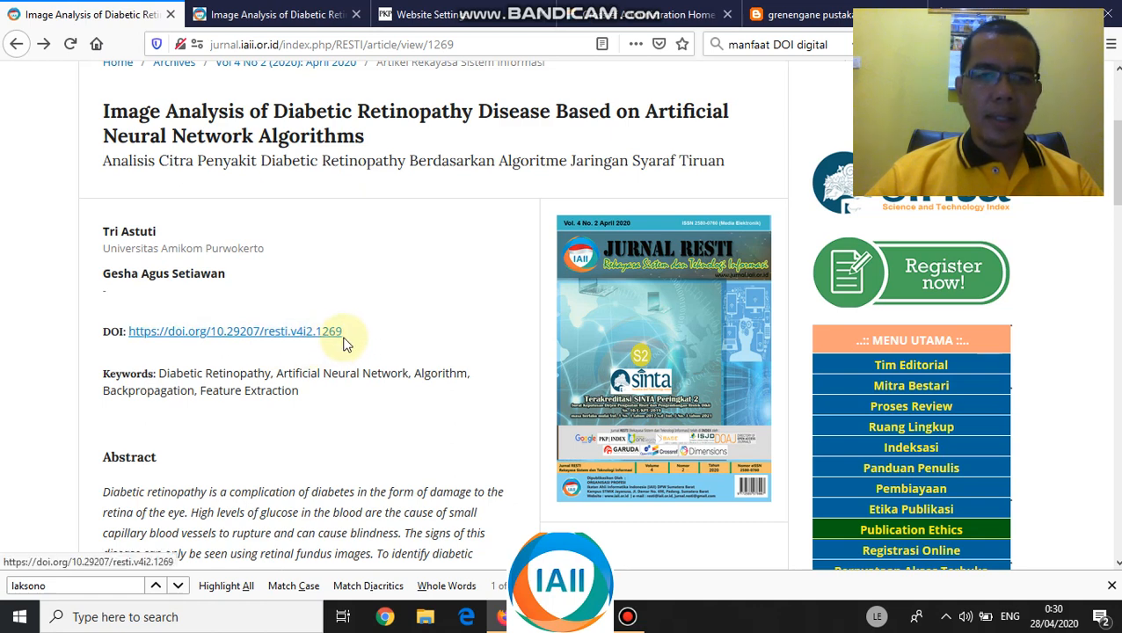
{"action": "left_click", "coordinate": [442, 15]}
{"action": "scroll", "coordinate": [334, 317], "scroll_direction": "down", "scroll_amount": 5}
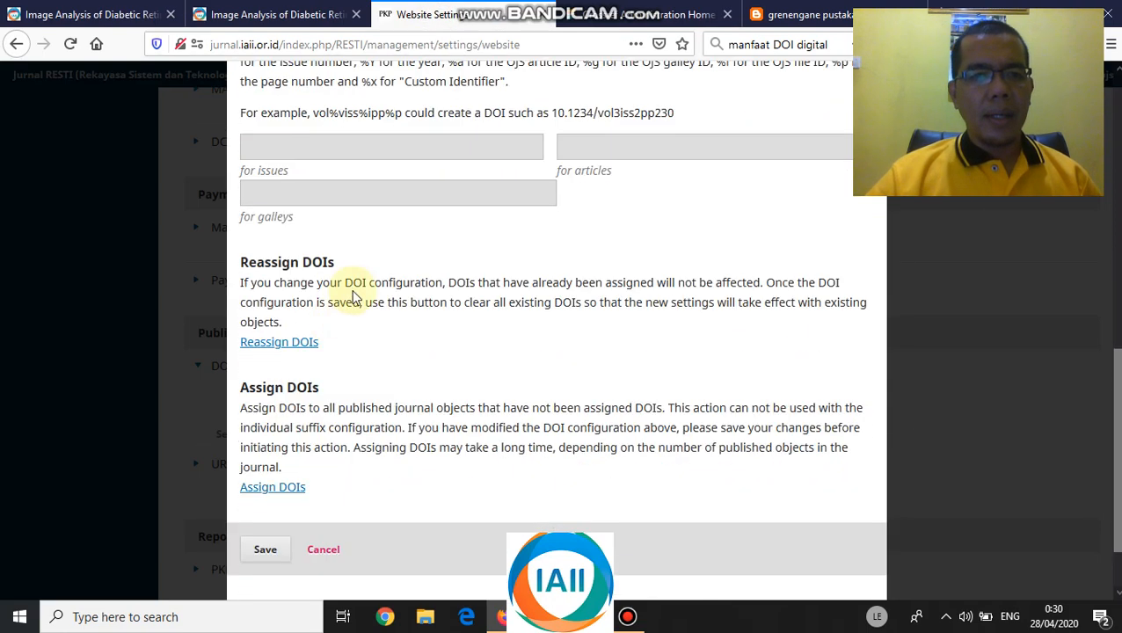
{"action": "scroll", "coordinate": [369, 265], "scroll_direction": "down", "scroll_amount": 1}
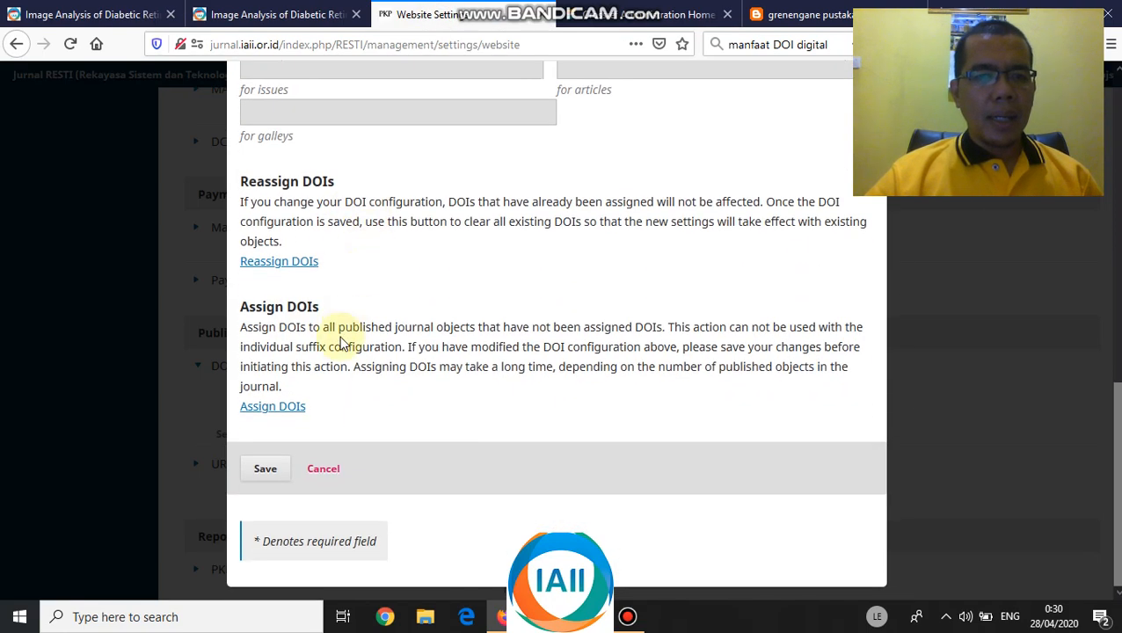
{"action": "left_click", "coordinate": [273, 469]}
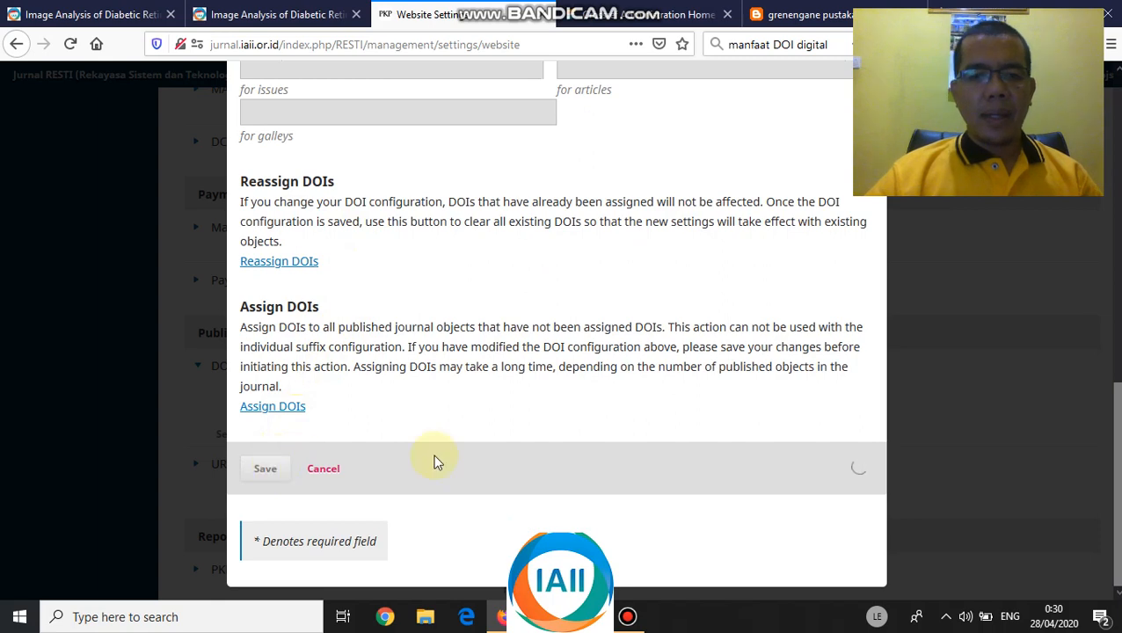
{"action": "key", "text": "alt+Tab"}
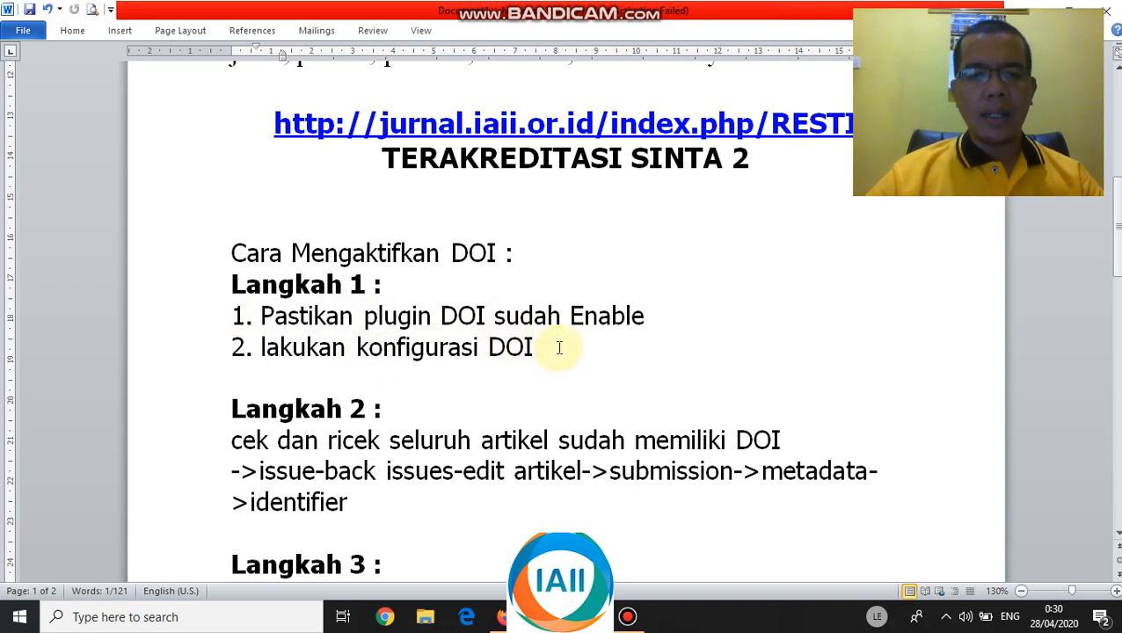
{"action": "scroll", "coordinate": [559, 347], "scroll_direction": "down", "scroll_amount": 1}
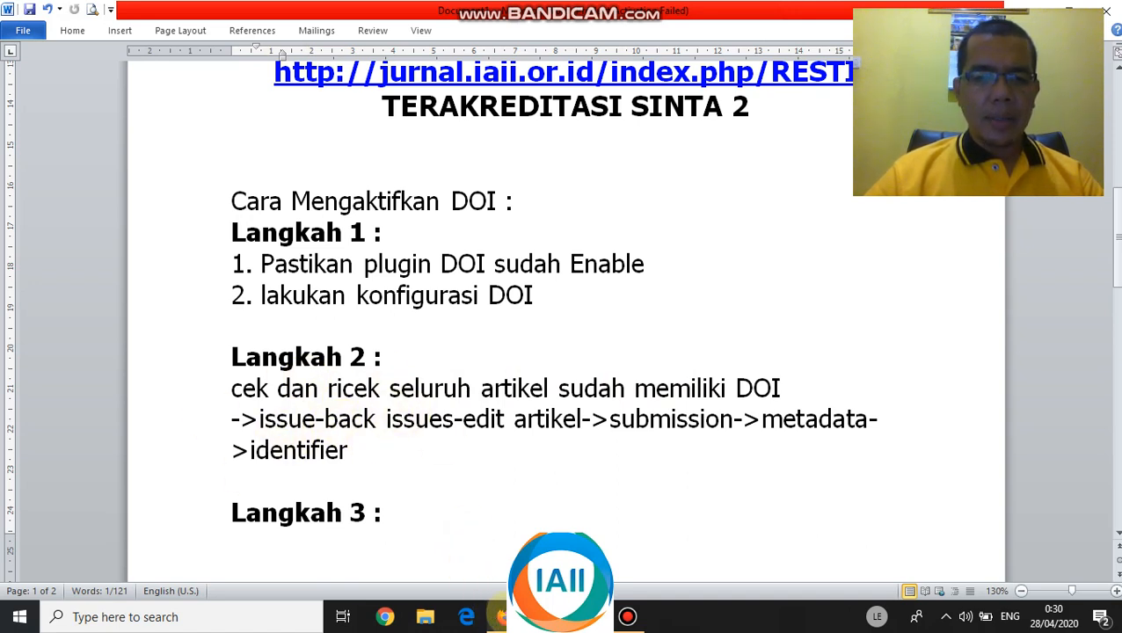
- Open the Vol 4 No 2 (2020) April 2020 back issue for editing
{"action": "left_click", "coordinate": [501, 617]}
{"action": "scroll", "coordinate": [387, 339], "scroll_direction": "up", "scroll_amount": 3}
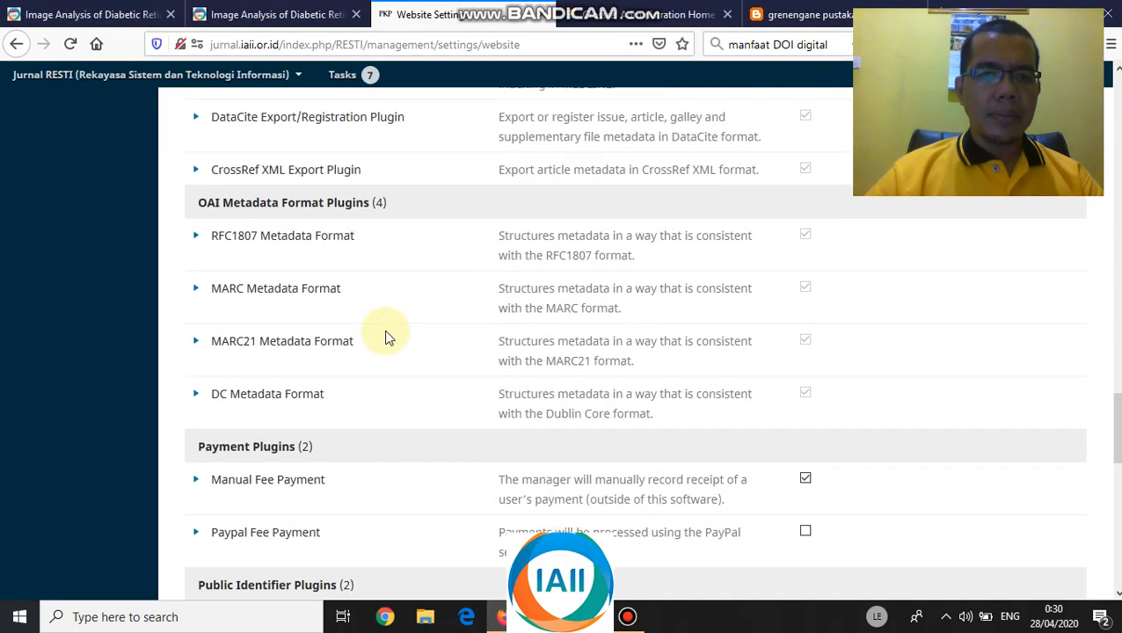
{"action": "scroll", "coordinate": [387, 338], "scroll_direction": "up", "scroll_amount": 15}
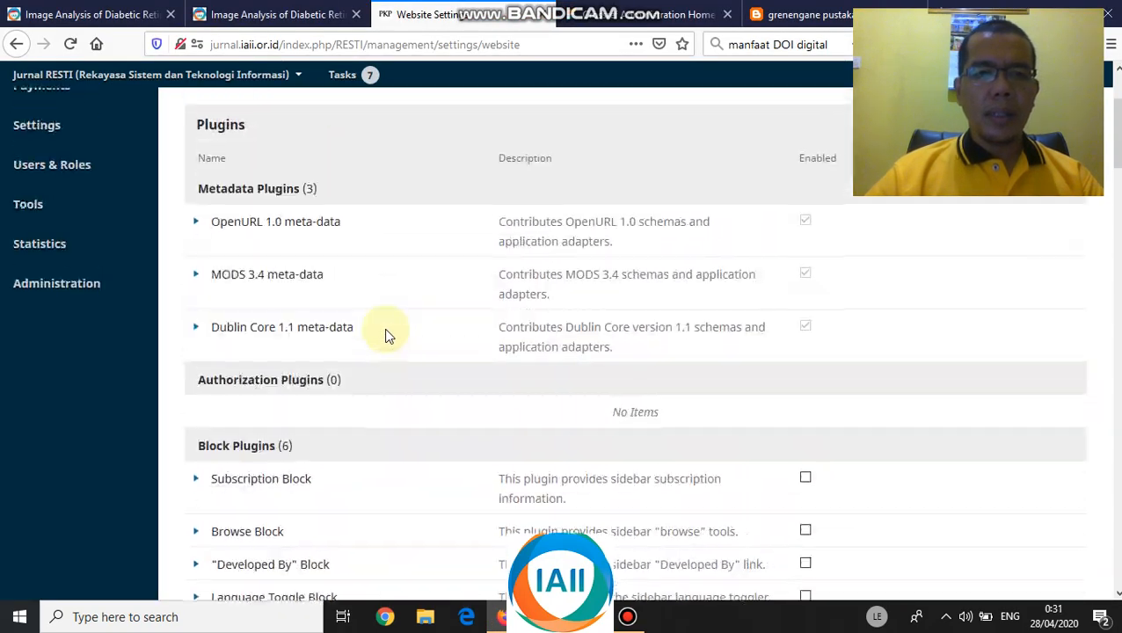
{"action": "scroll", "coordinate": [387, 337], "scroll_direction": "up", "scroll_amount": 3}
{"action": "mouse_move", "coordinate": [20, 220]}
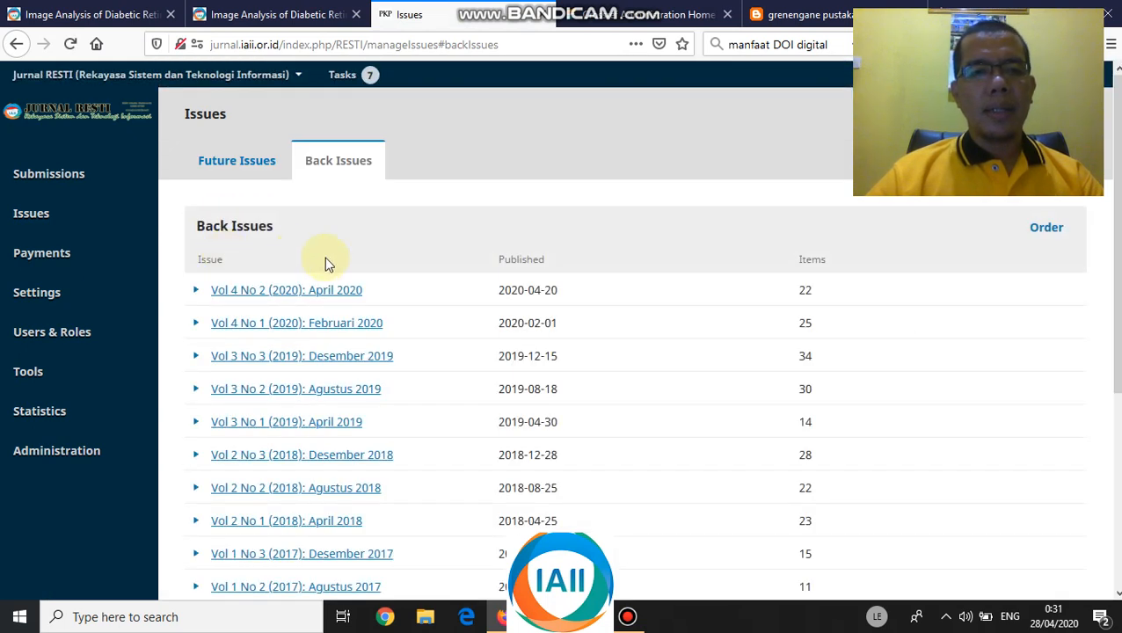
{"action": "left_click", "coordinate": [197, 292]}
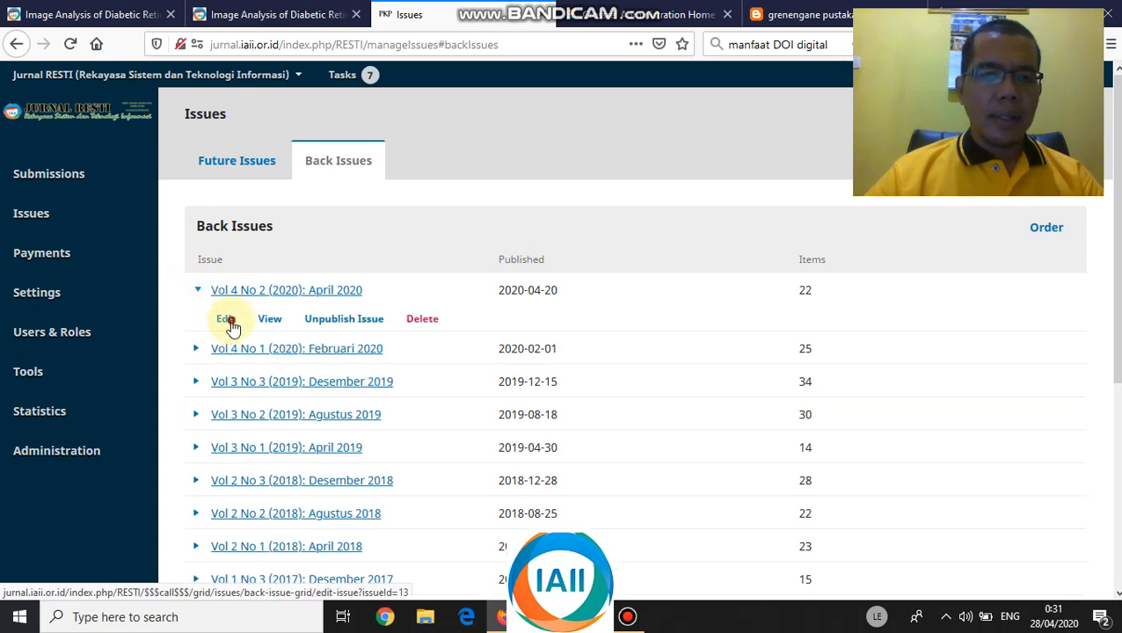
{"action": "left_click", "coordinate": [230, 322]}
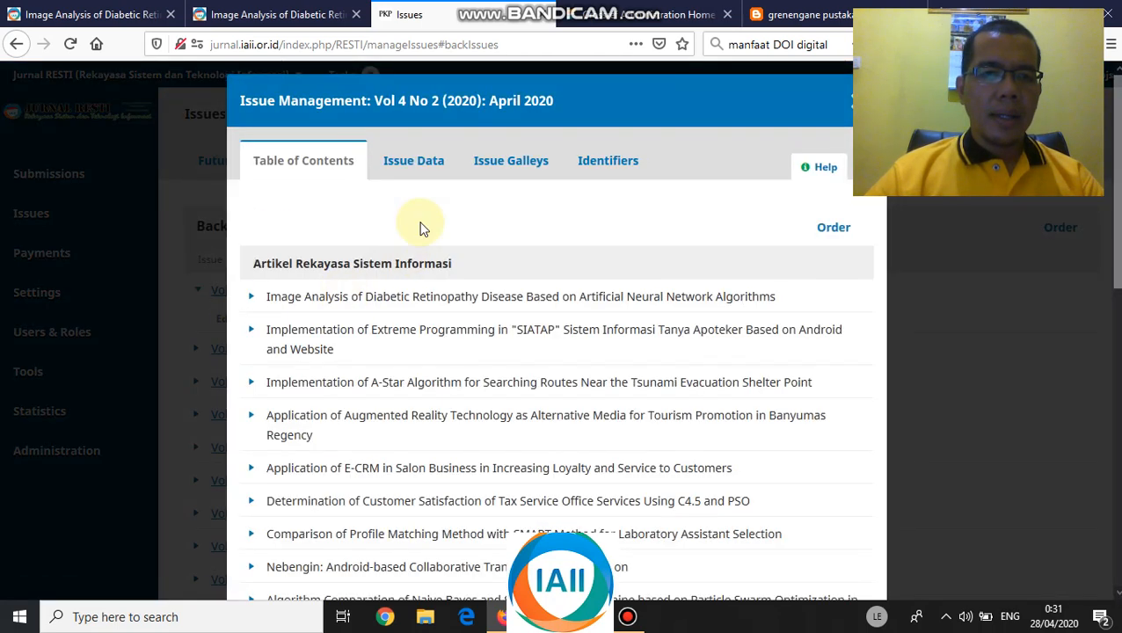
- Open the SIATAP Extreme Programming article's submission workflow from the issue's article list
{"action": "scroll", "coordinate": [343, 308], "scroll_direction": "down", "scroll_amount": 5}
{"action": "scroll", "coordinate": [346, 306], "scroll_direction": "up", "scroll_amount": 4}
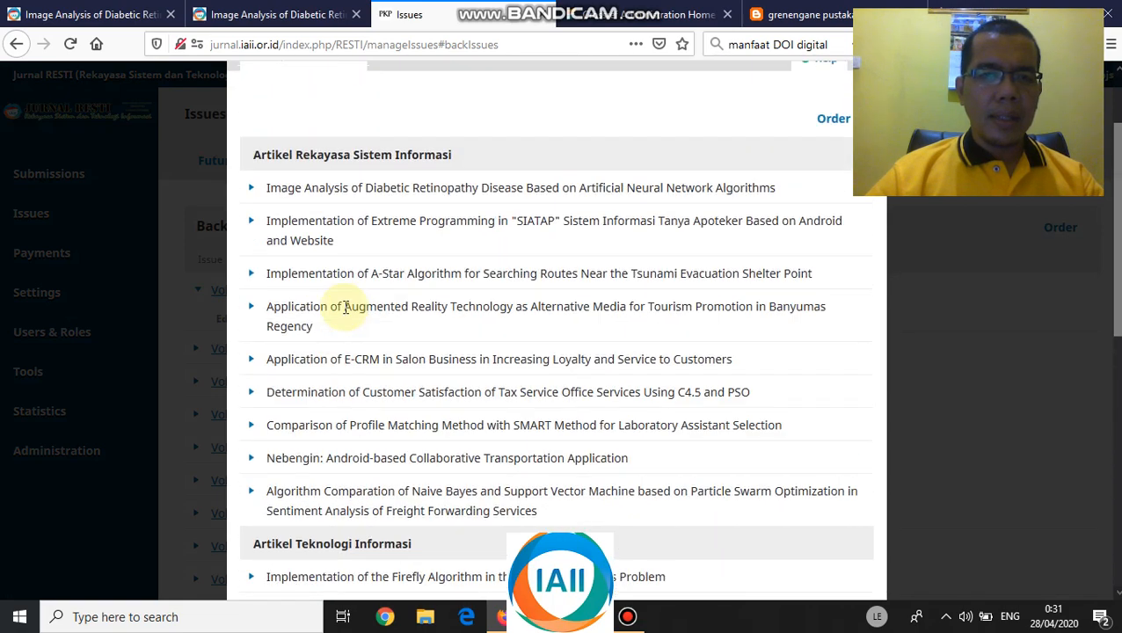
{"action": "left_click", "coordinate": [254, 225]}
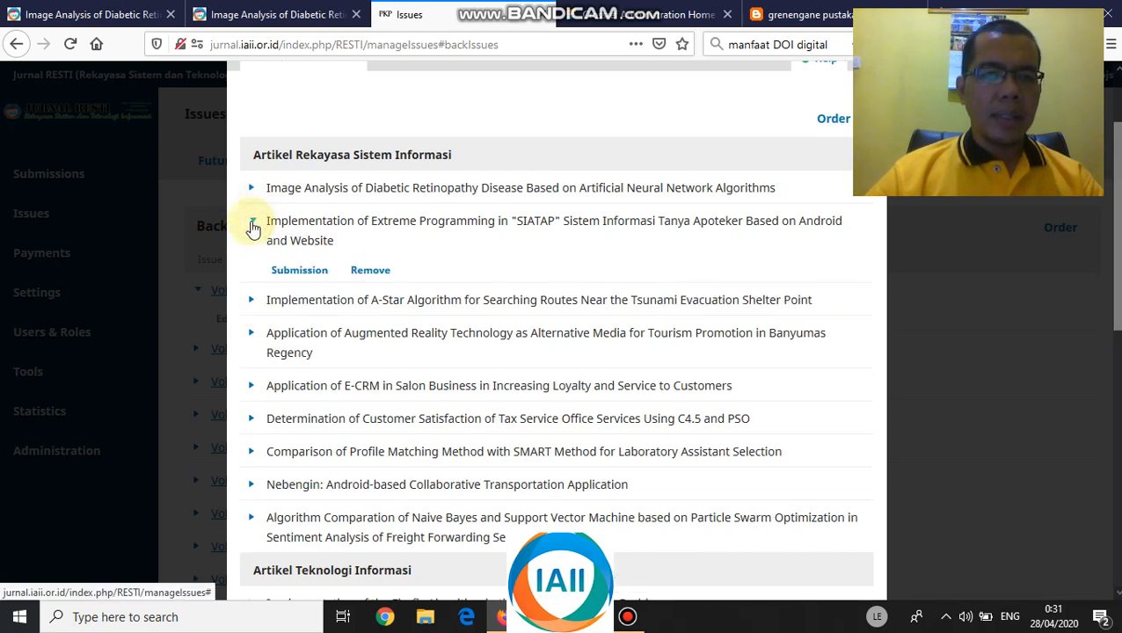
{"action": "left_click", "coordinate": [299, 272]}
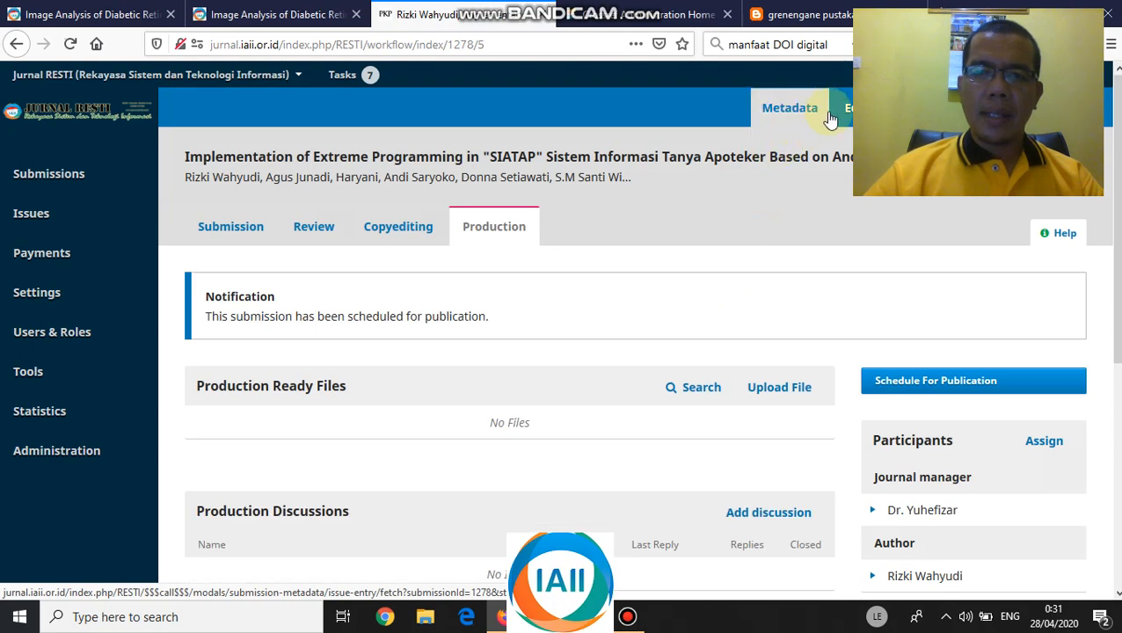
- Check the SIATAP article's Identifiers show DOI 10.29207/resti.v4i2.1278 and save the metadata
{"action": "left_click", "coordinate": [805, 111]}
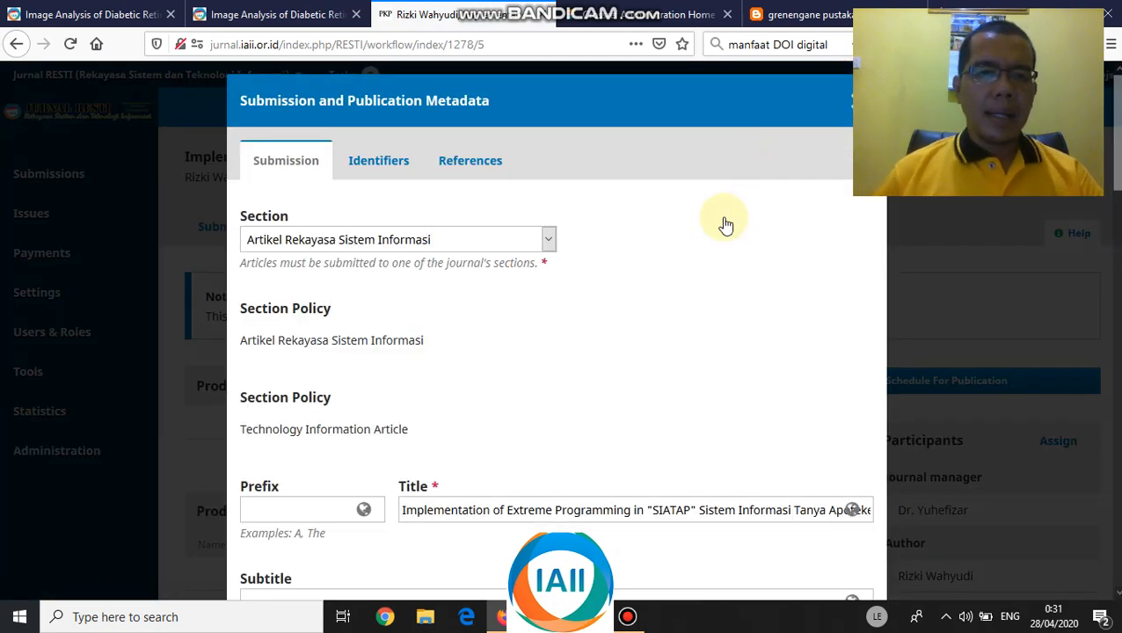
{"action": "left_click", "coordinate": [378, 155]}
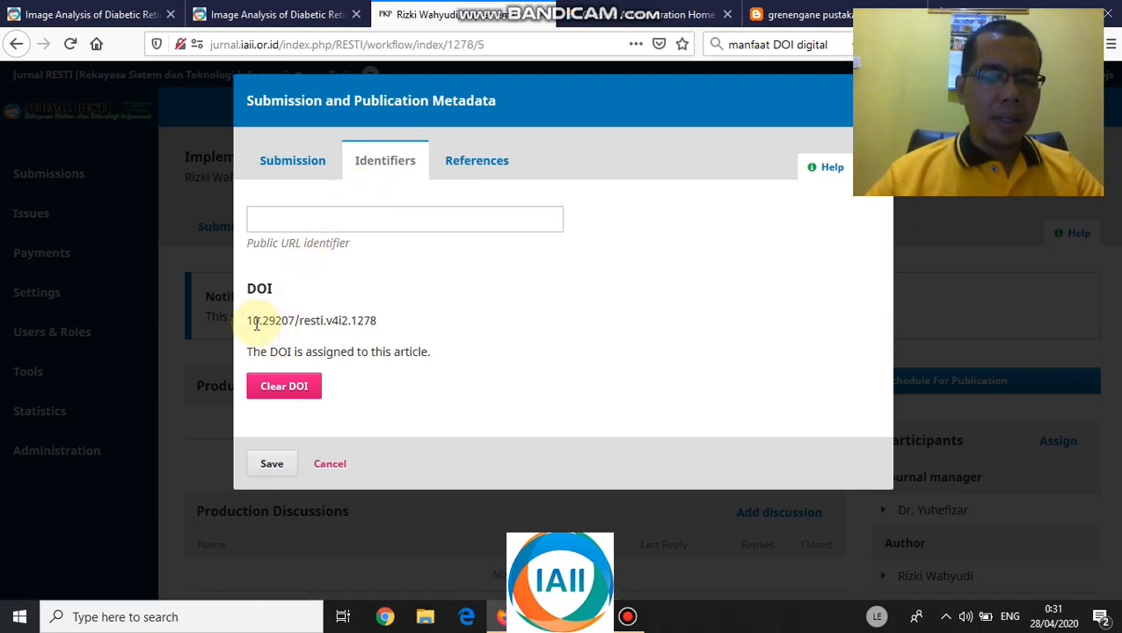
{"action": "left_click_drag", "start_coordinate": [248, 320], "coordinate": [291, 326]}
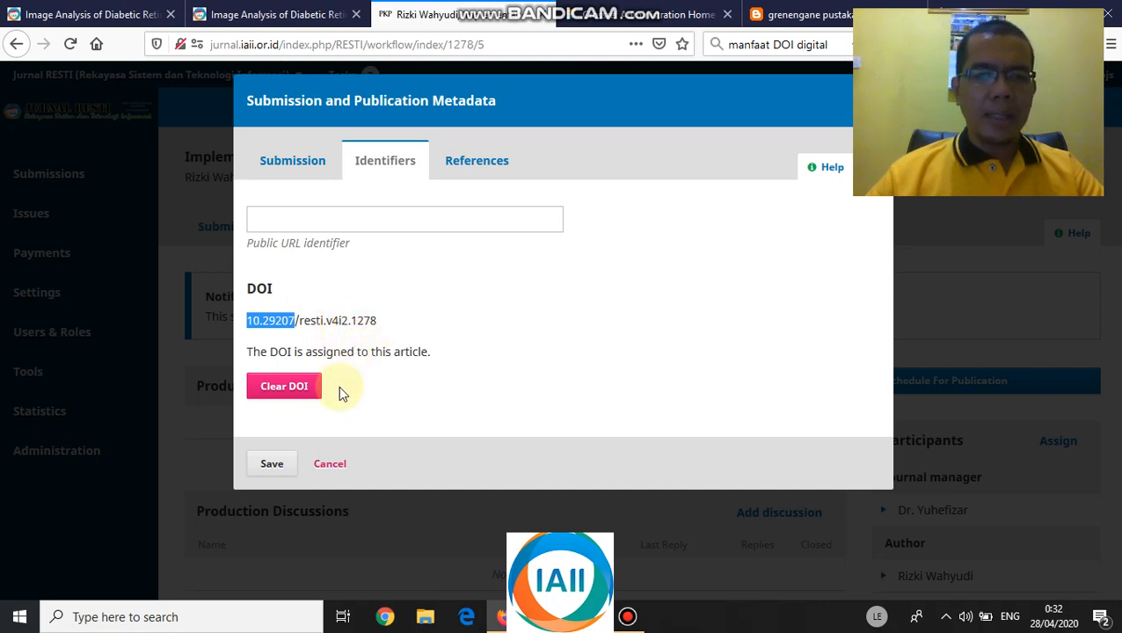
{"action": "left_click", "coordinate": [280, 463]}
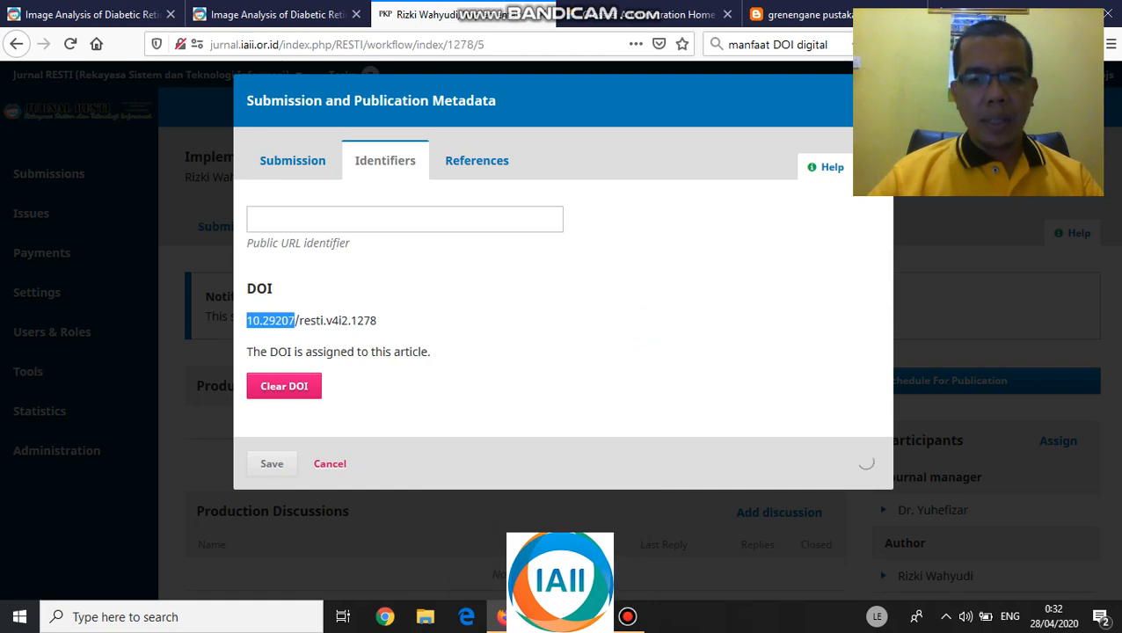
- Scroll the Word notes to Langkah 3 (CrossRef XML export) and Langkah 4 (doi.crossref.org upload)
{"action": "left_click", "coordinate": [547, 616]}
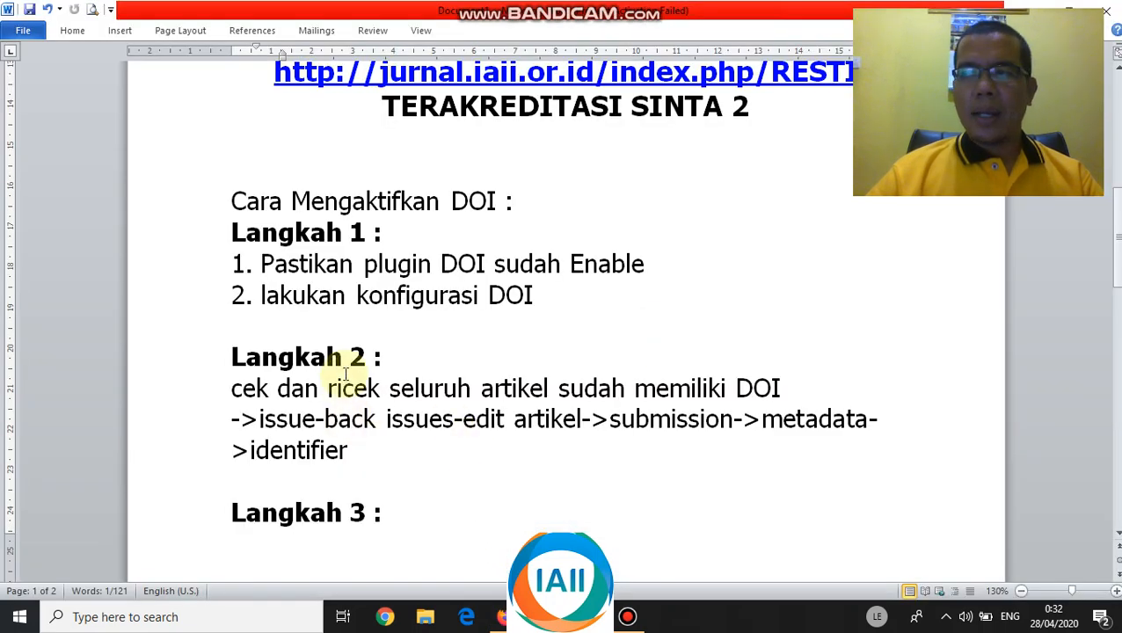
{"action": "scroll", "coordinate": [354, 367], "scroll_direction": "down", "scroll_amount": 1}
{"action": "scroll", "coordinate": [354, 367], "scroll_direction": "down", "scroll_amount": 2}
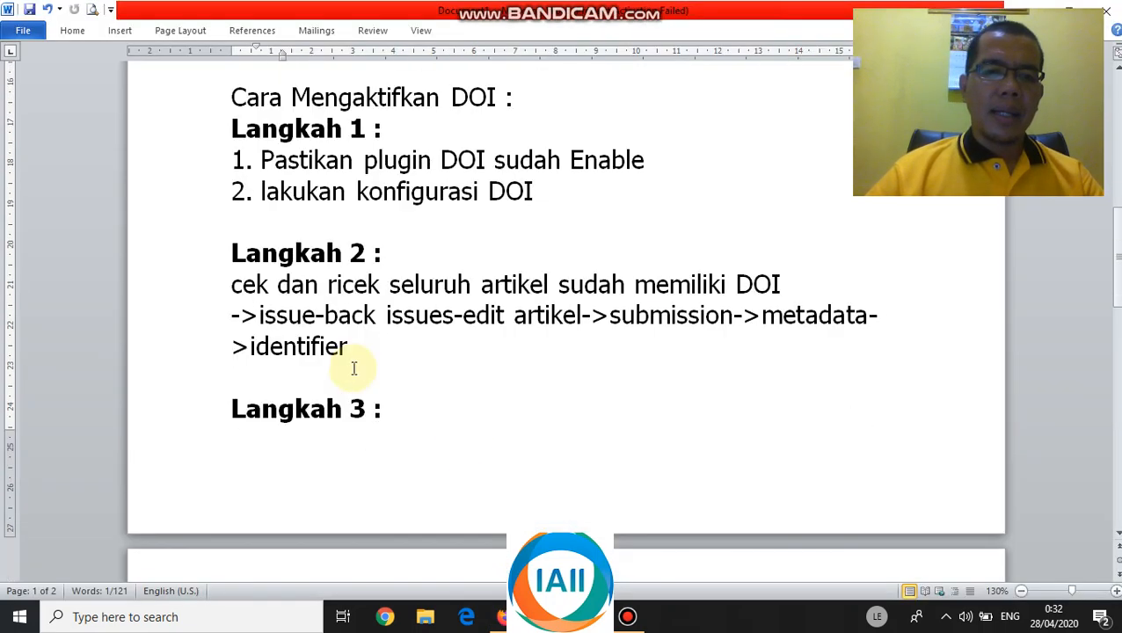
{"action": "scroll", "coordinate": [418, 345], "scroll_direction": "down", "scroll_amount": 2}
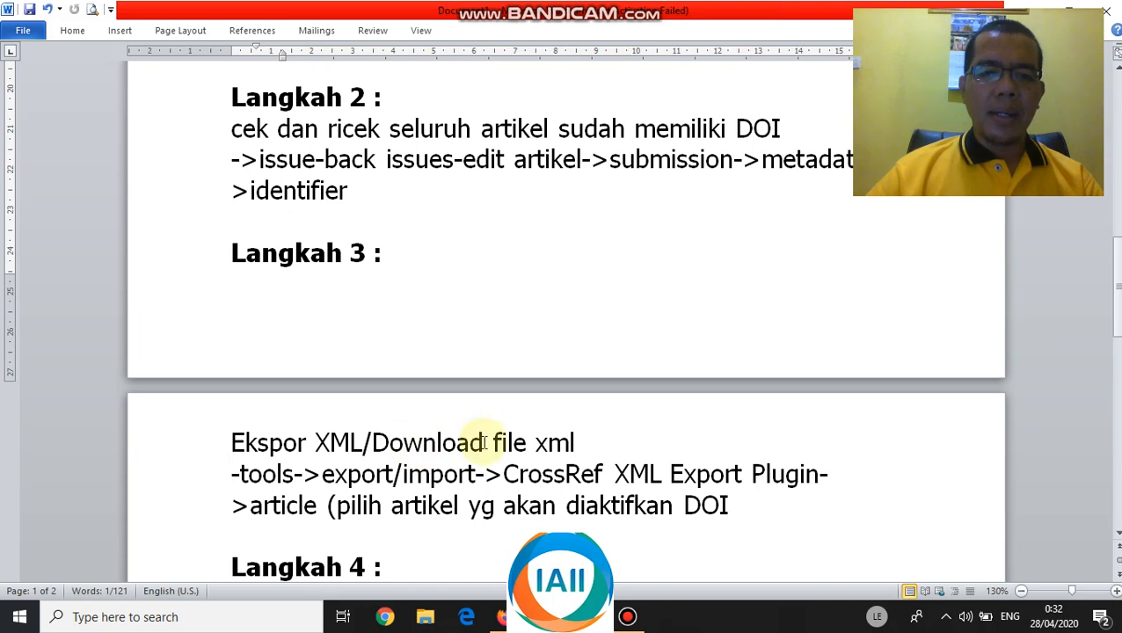
{"action": "scroll", "coordinate": [347, 470], "scroll_direction": "down", "scroll_amount": 3}
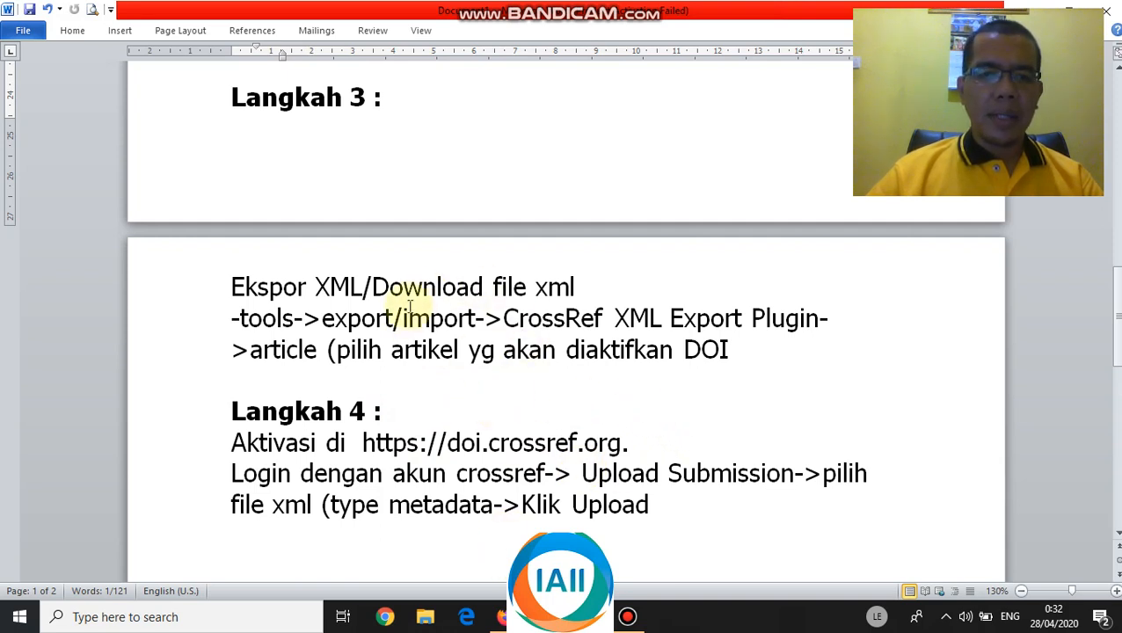
- Back in the browser, close the SIATAP article's metadata dialog
{"action": "left_click", "coordinate": [505, 616]}
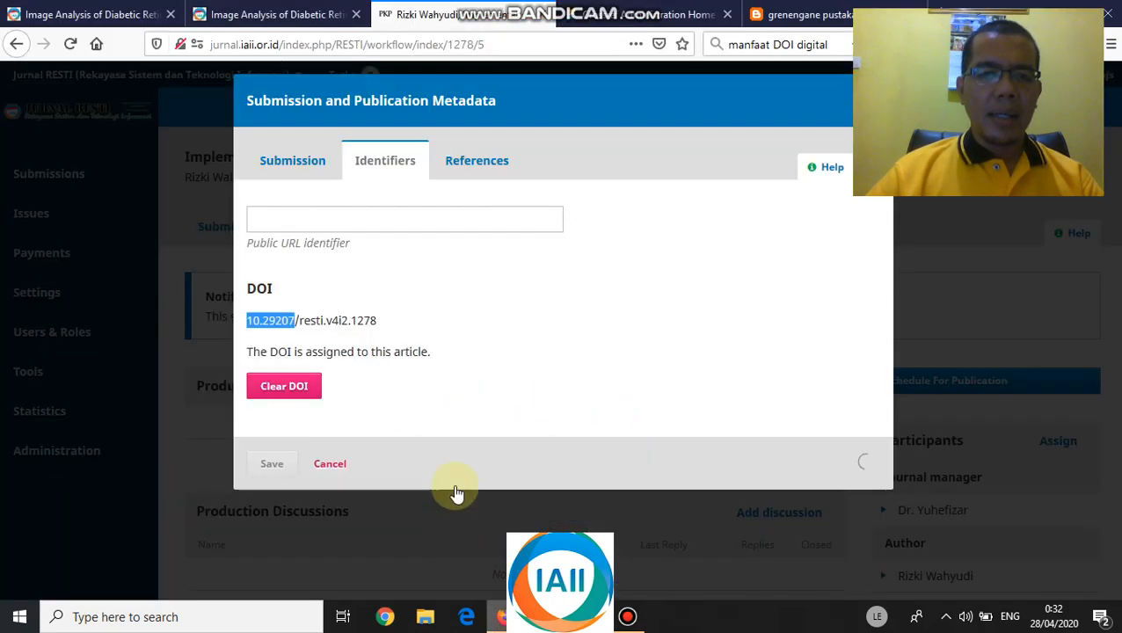
{"action": "left_click_drag", "start_coordinate": [451, 167], "coordinate": [320, 504]}
{"action": "left_click", "coordinate": [327, 465]}
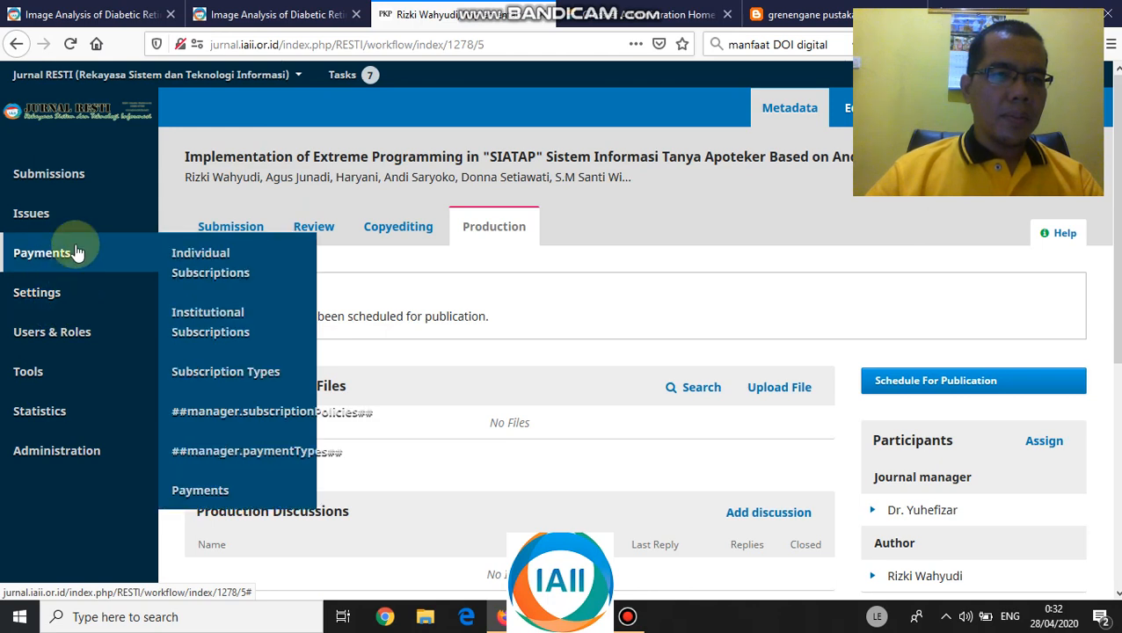
- Open the CrossRef XML Export Plugin under Tools > Import/Export and review depositor and login settings
{"action": "mouse_move", "coordinate": [35, 370]}
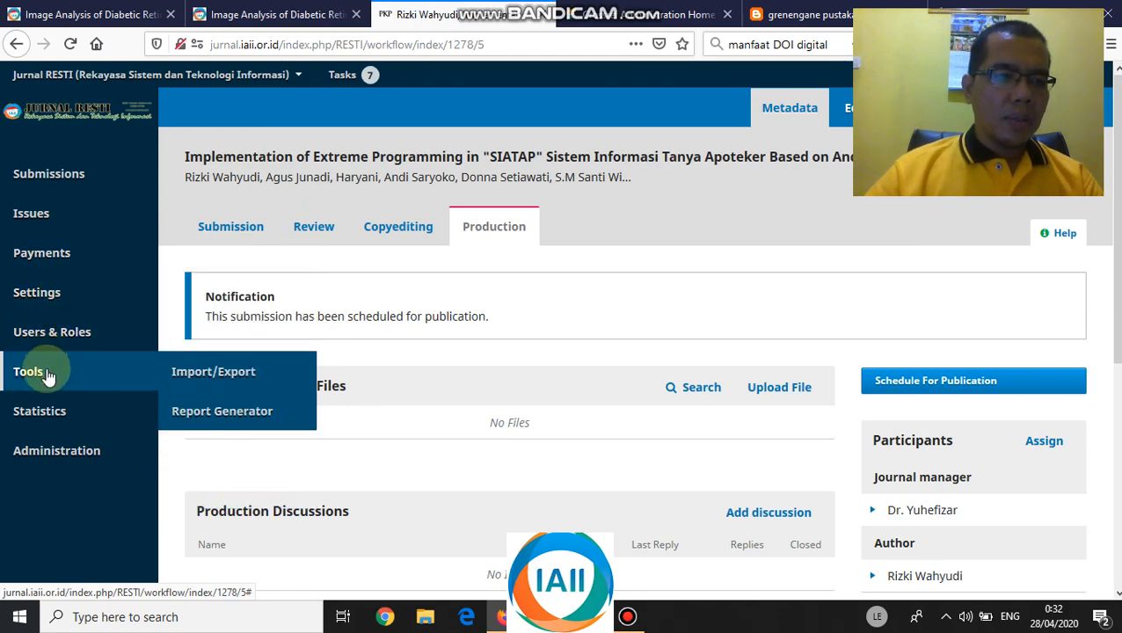
{"action": "left_click", "coordinate": [213, 377]}
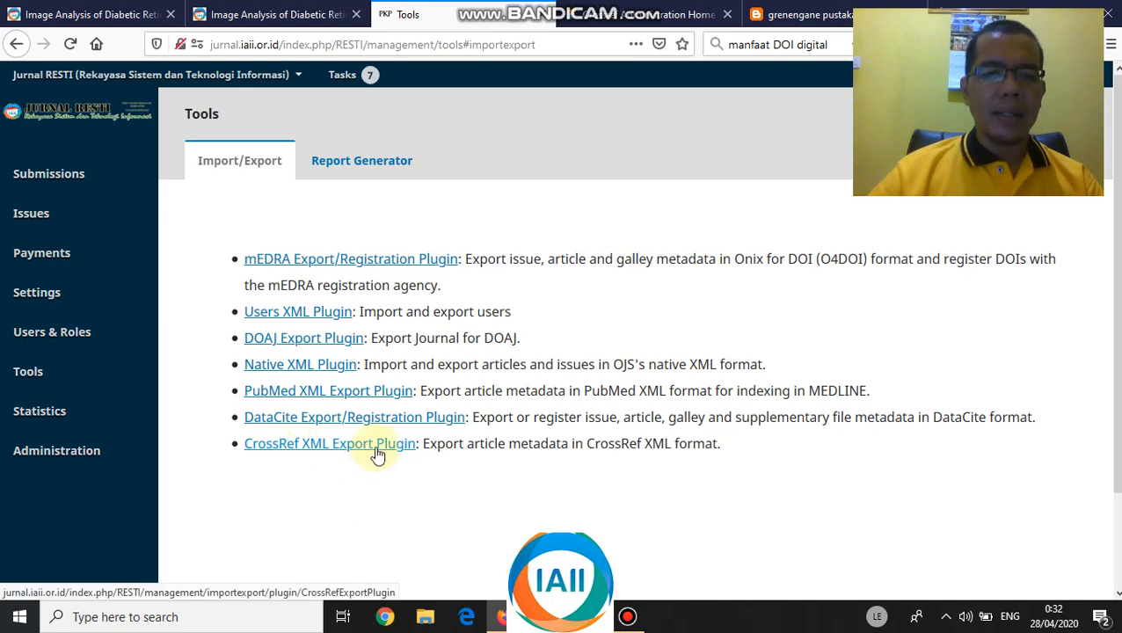
{"action": "left_click", "coordinate": [377, 454]}
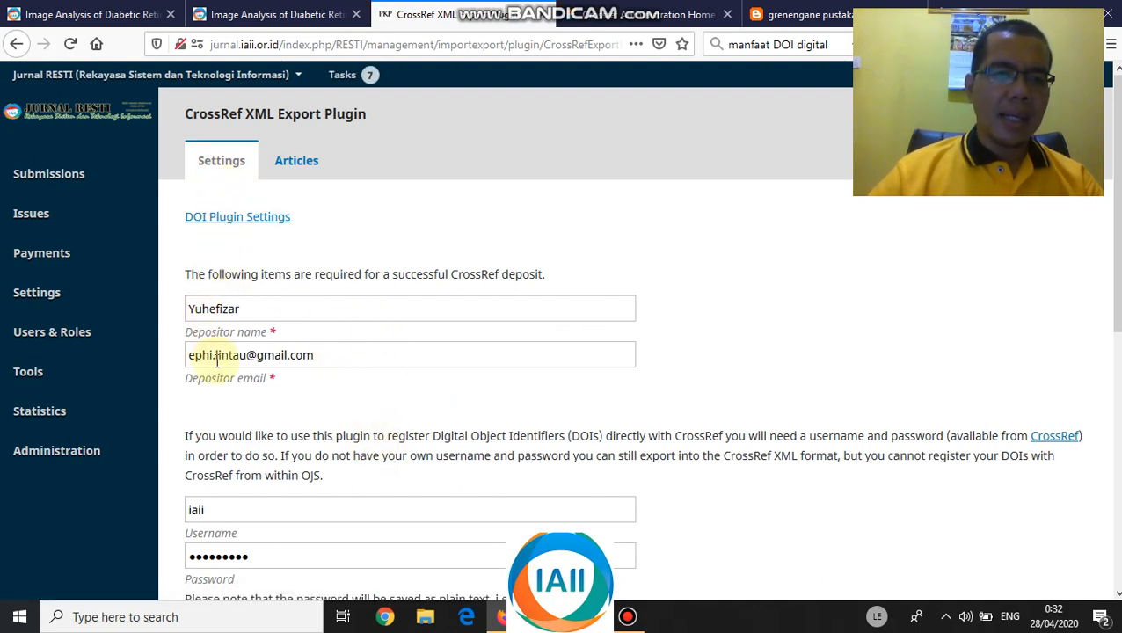
{"action": "scroll", "coordinate": [195, 393], "scroll_direction": "down", "scroll_amount": 3}
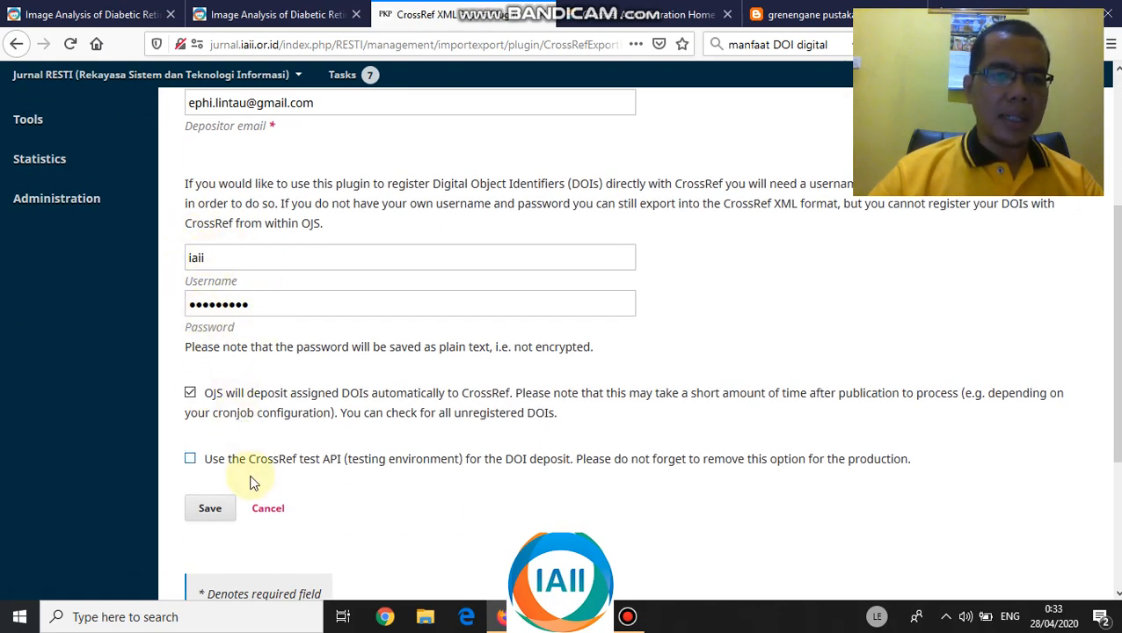
{"action": "scroll", "coordinate": [259, 378], "scroll_direction": "up", "scroll_amount": 3}
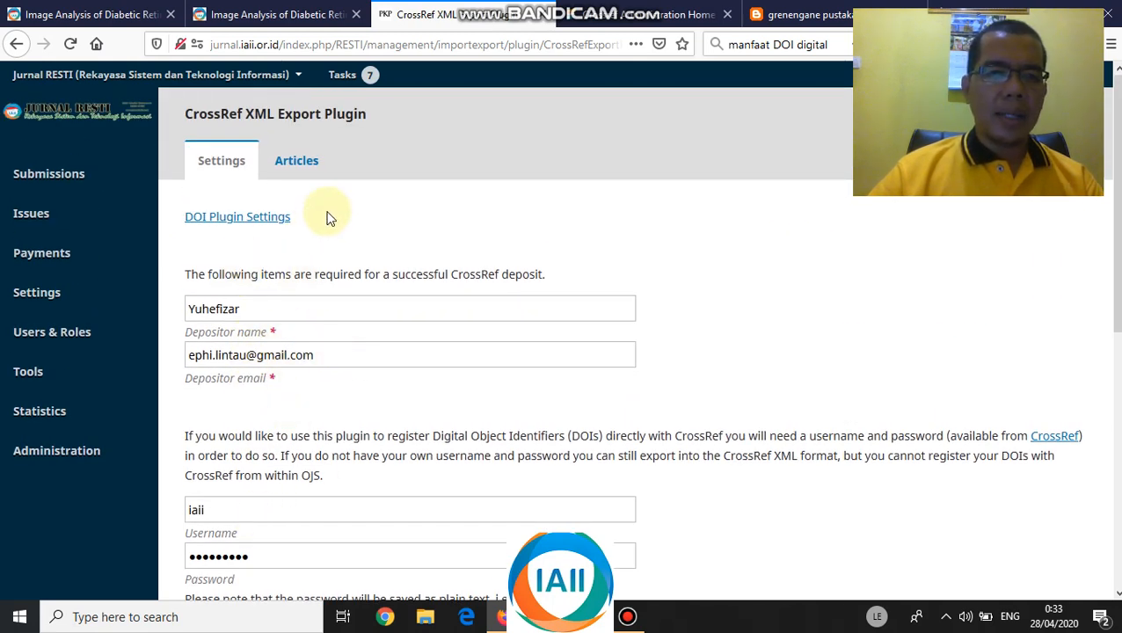
- In the Articles list, tick articles 1845, 1851, 1840 and 1823 for export
{"action": "left_click", "coordinate": [294, 164]}
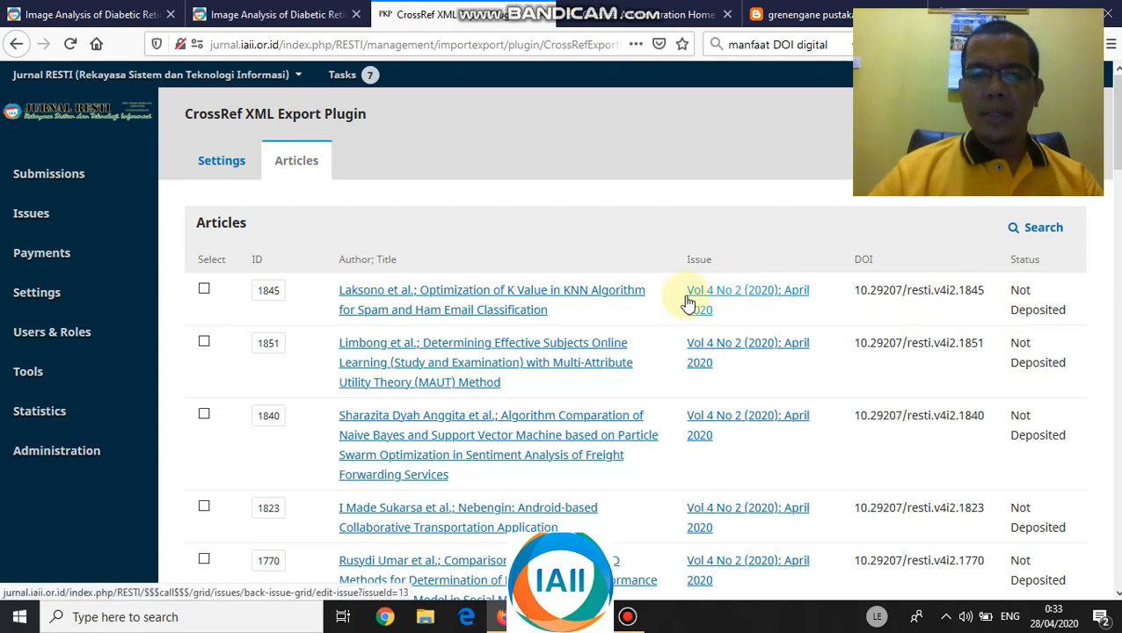
{"action": "left_click", "coordinate": [204, 290]}
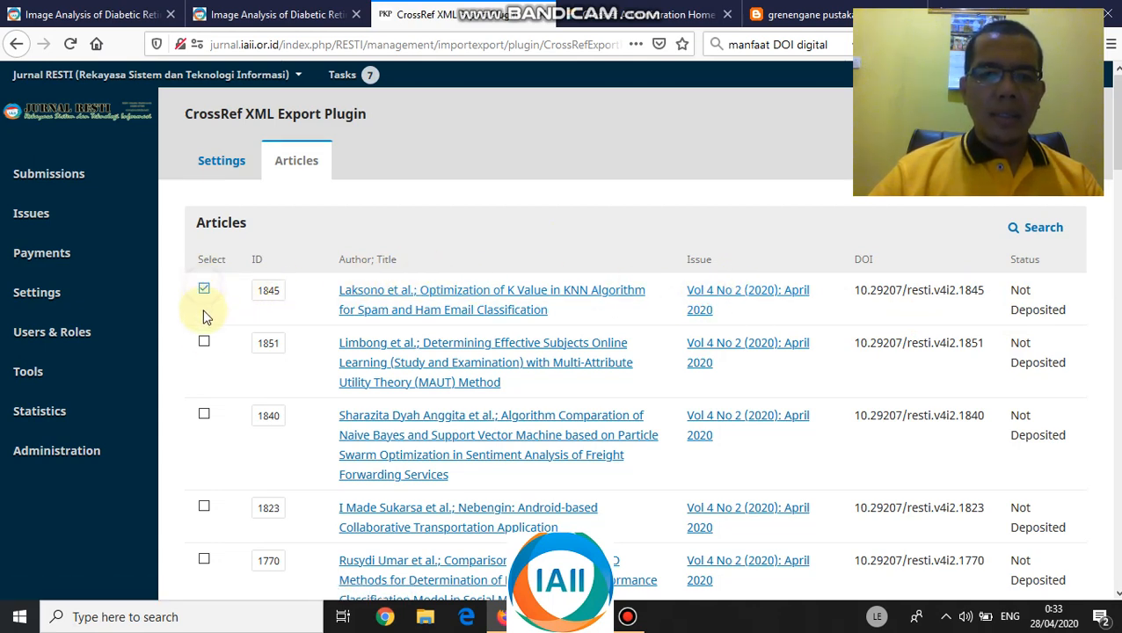
{"action": "left_click", "coordinate": [204, 342]}
{"action": "left_click", "coordinate": [204, 416]}
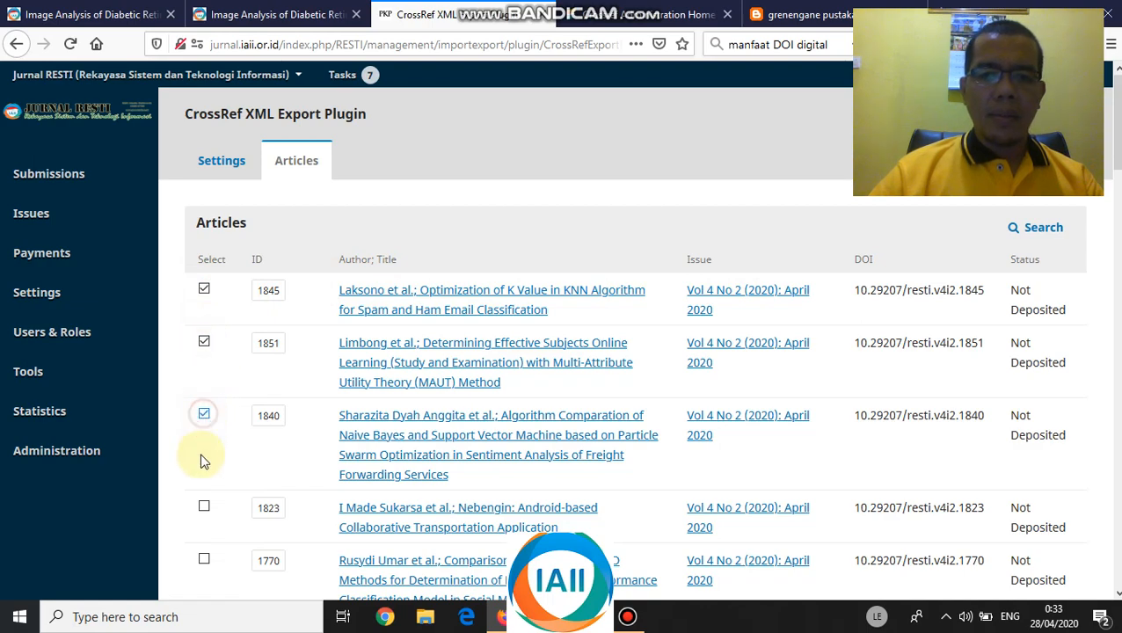
{"action": "left_click", "coordinate": [204, 508]}
{"action": "scroll", "coordinate": [222, 461], "scroll_direction": "down", "scroll_amount": 2}
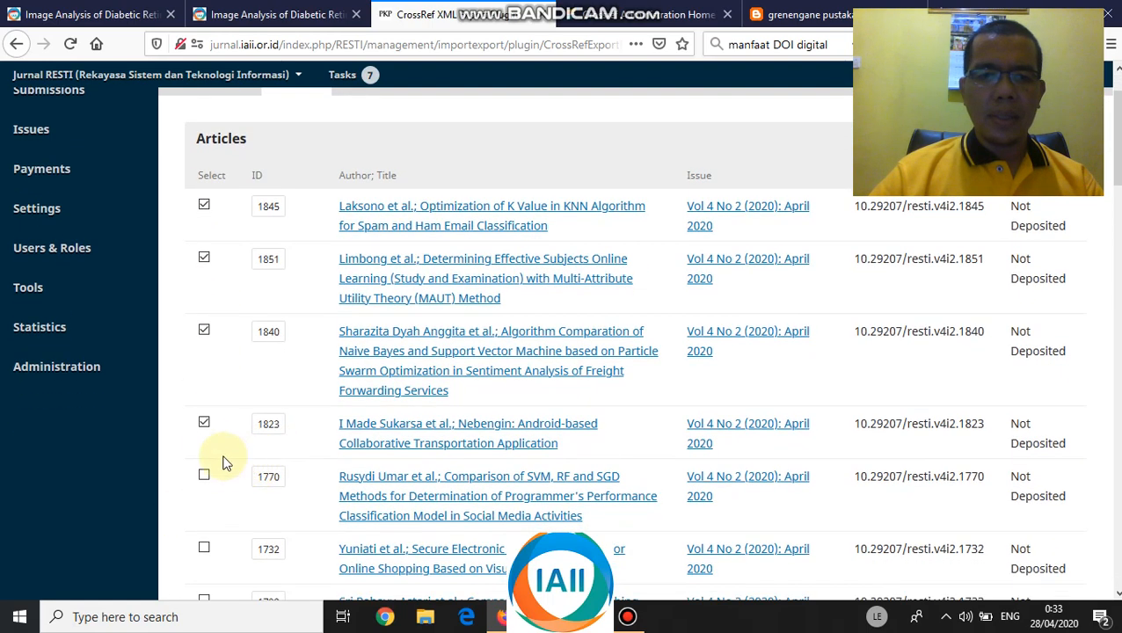
{"action": "scroll", "coordinate": [226, 461], "scroll_direction": "down", "scroll_amount": 5}
{"action": "scroll", "coordinate": [226, 461], "scroll_direction": "down", "scroll_amount": 10}
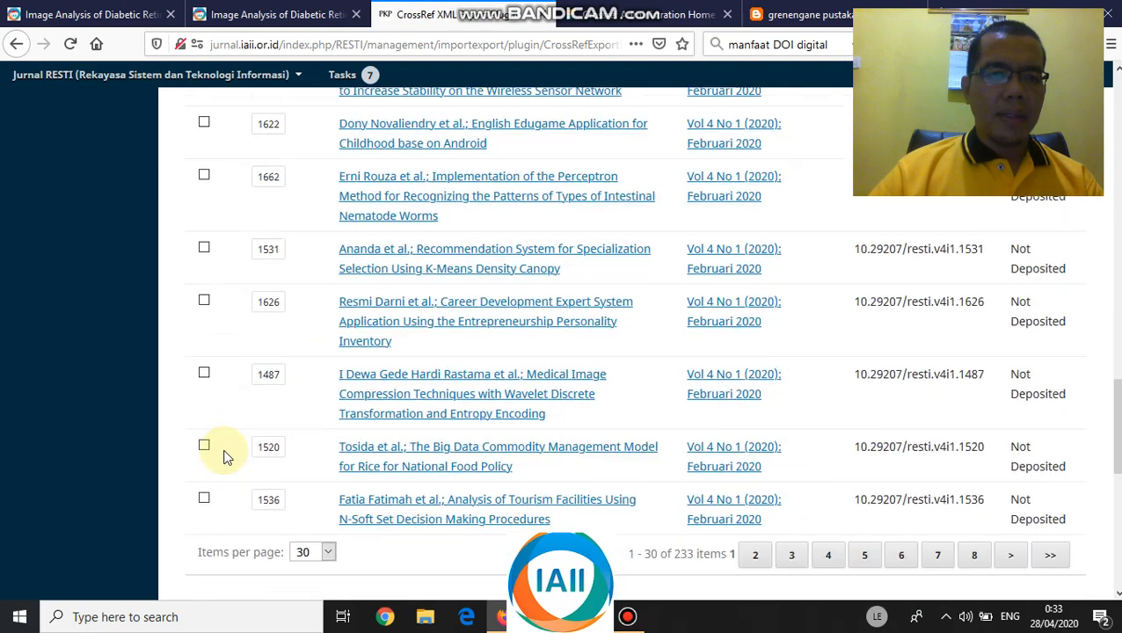
{"action": "scroll", "coordinate": [230, 435], "scroll_direction": "up", "scroll_amount": 3}
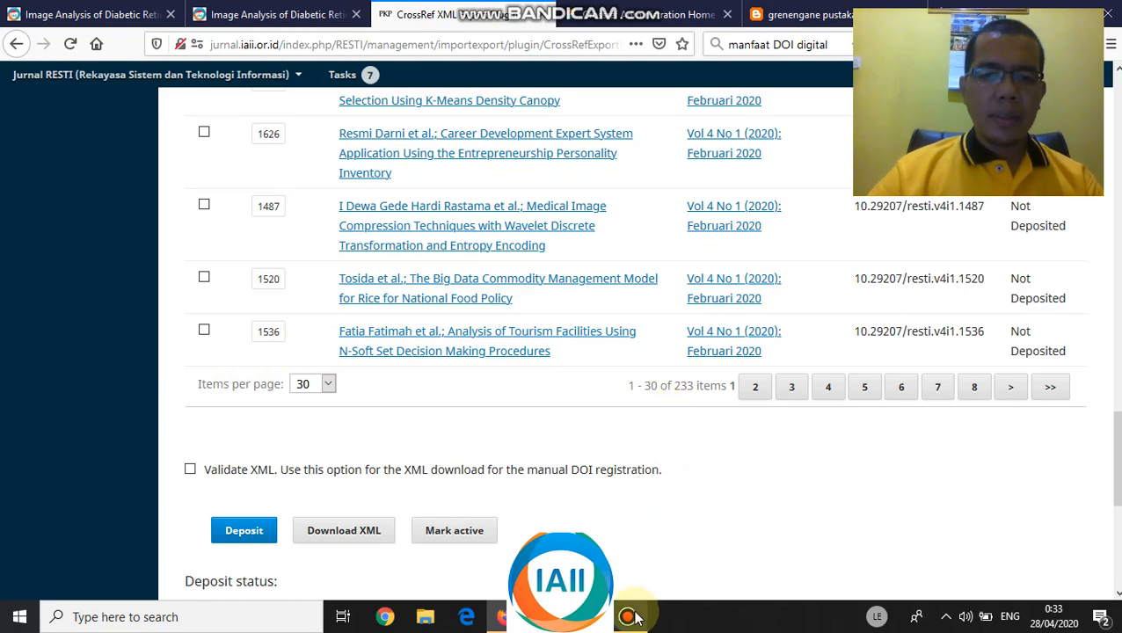
- Finish selecting the April 2020 articles and scroll down to the Download XML button
{"action": "mouse_move", "coordinate": [630, 613]}
{"action": "left_click", "coordinate": [655, 495]}
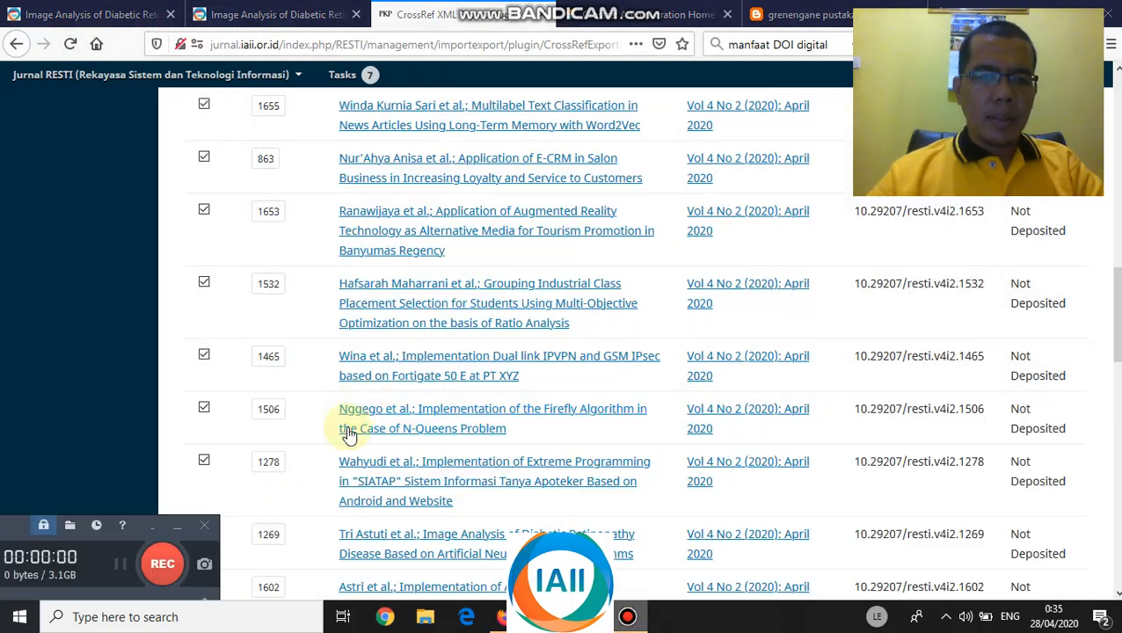
{"action": "scroll", "coordinate": [351, 413], "scroll_direction": "up", "scroll_amount": 5}
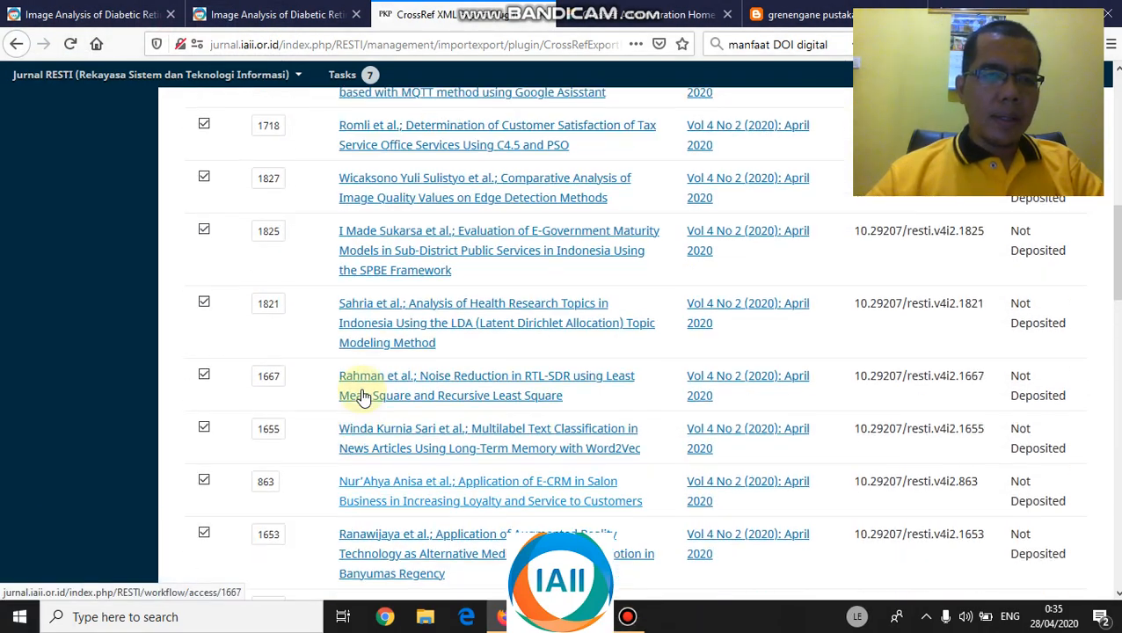
{"action": "scroll", "coordinate": [260, 334], "scroll_direction": "up", "scroll_amount": 4}
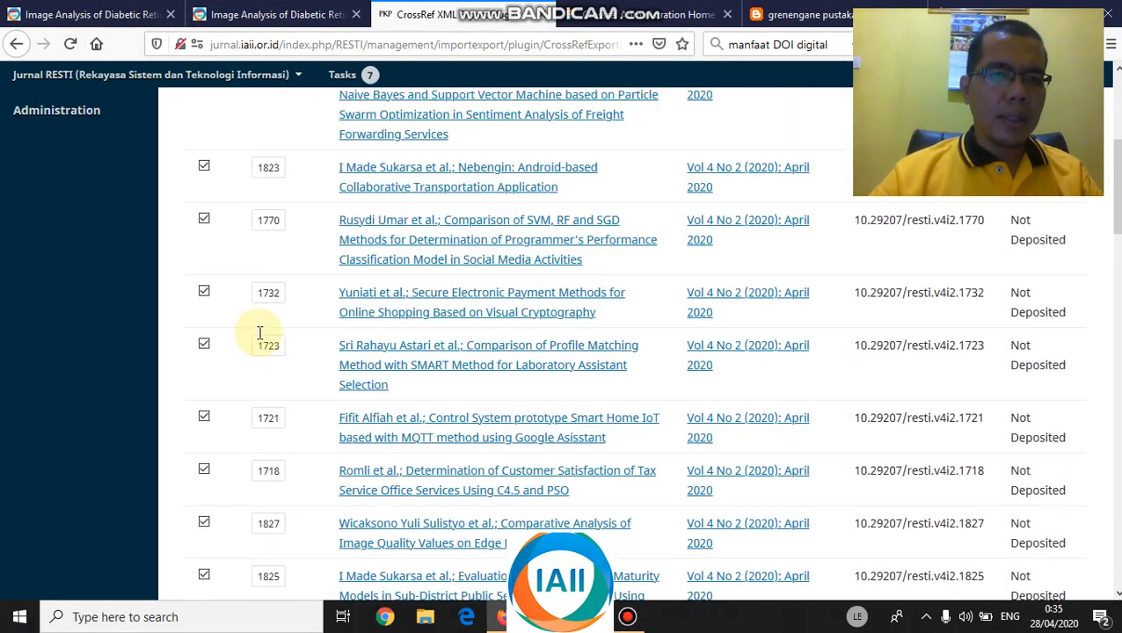
{"action": "scroll", "coordinate": [691, 275], "scroll_direction": "down", "scroll_amount": 1}
{"action": "scroll", "coordinate": [671, 358], "scroll_direction": "down", "scroll_amount": 2}
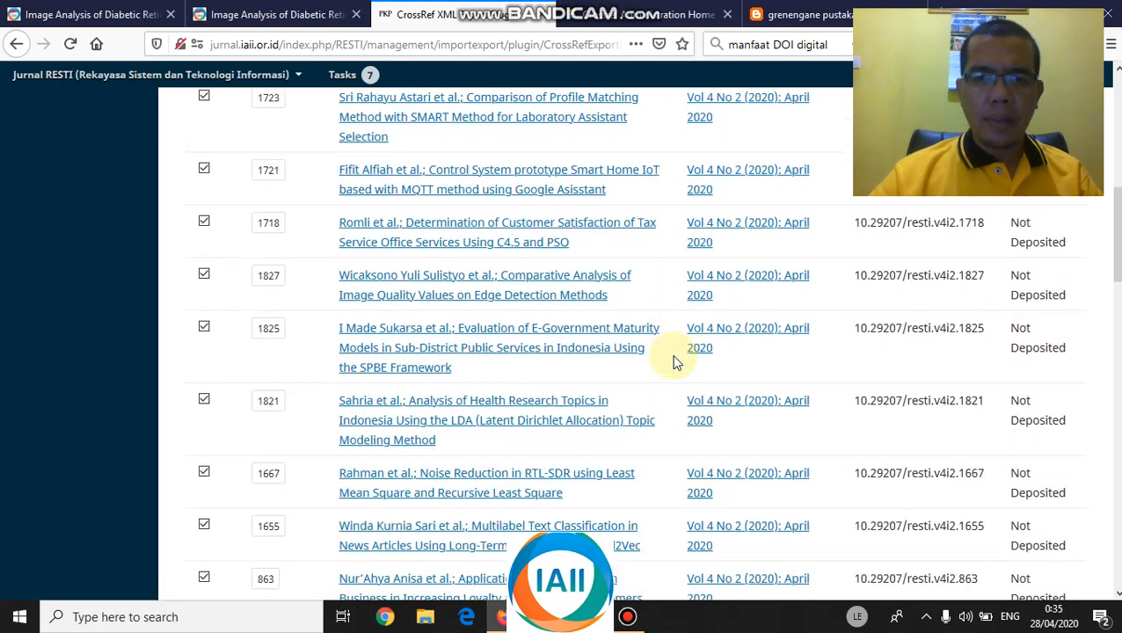
{"action": "scroll", "coordinate": [690, 376], "scroll_direction": "down", "scroll_amount": 3}
{"action": "scroll", "coordinate": [690, 376], "scroll_direction": "down", "scroll_amount": 2}
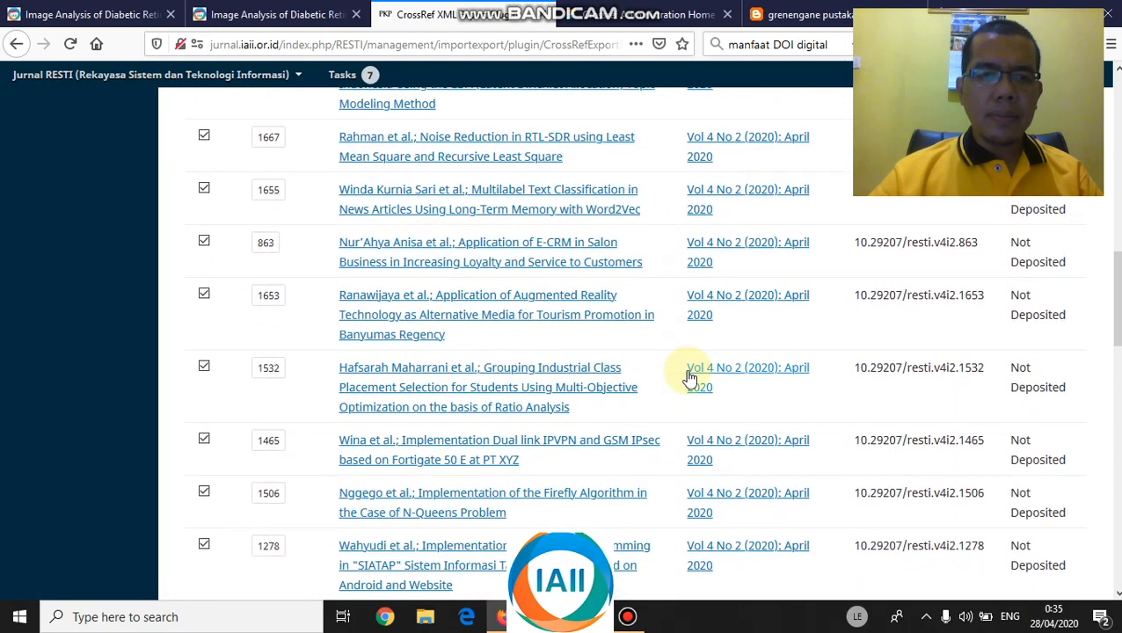
{"action": "scroll", "coordinate": [690, 378], "scroll_direction": "down", "scroll_amount": 2}
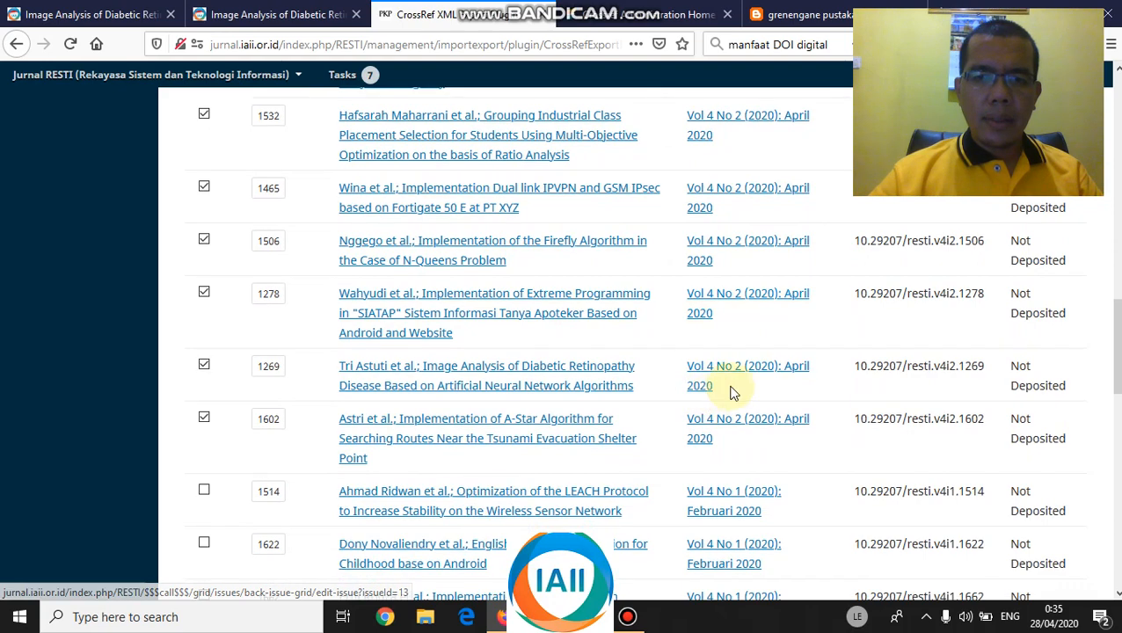
{"action": "scroll", "coordinate": [732, 394], "scroll_direction": "down", "scroll_amount": 1}
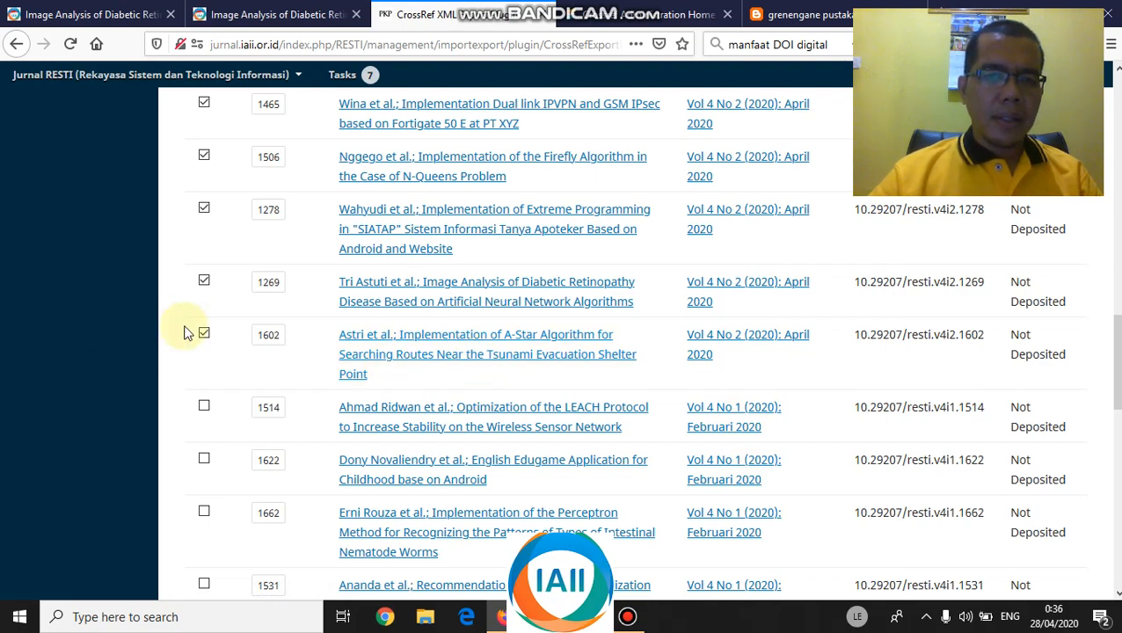
{"action": "scroll", "coordinate": [268, 331], "scroll_direction": "down", "scroll_amount": 4}
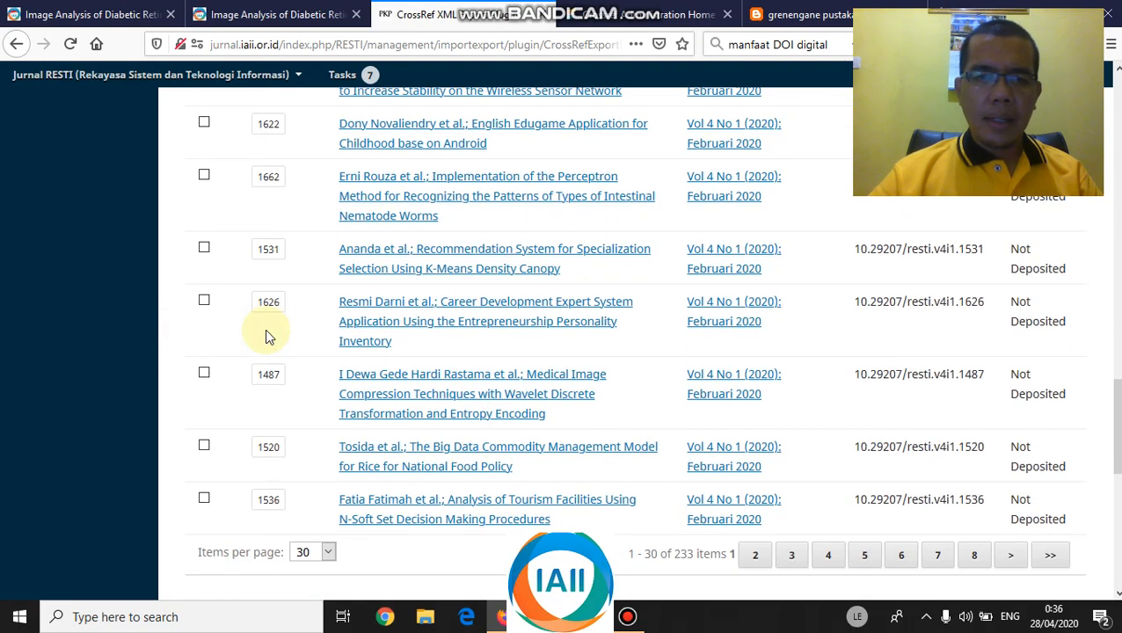
{"action": "scroll", "coordinate": [268, 336], "scroll_direction": "down", "scroll_amount": 1}
{"action": "scroll", "coordinate": [268, 336], "scroll_direction": "down", "scroll_amount": 1}
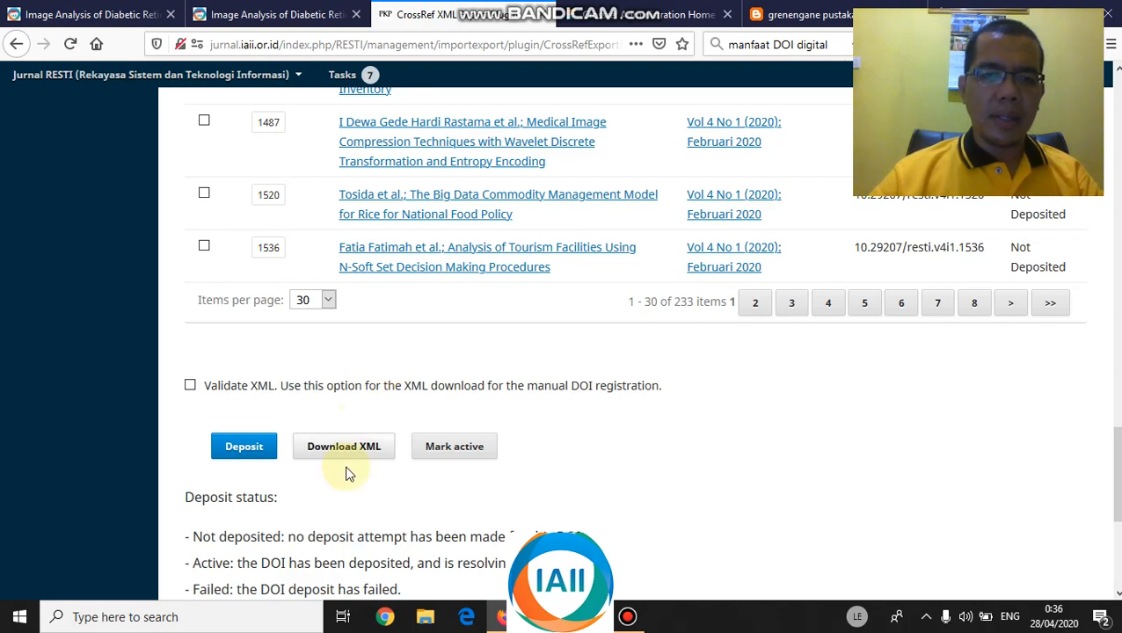
{"action": "scroll", "coordinate": [357, 438], "scroll_direction": "up", "scroll_amount": 10}
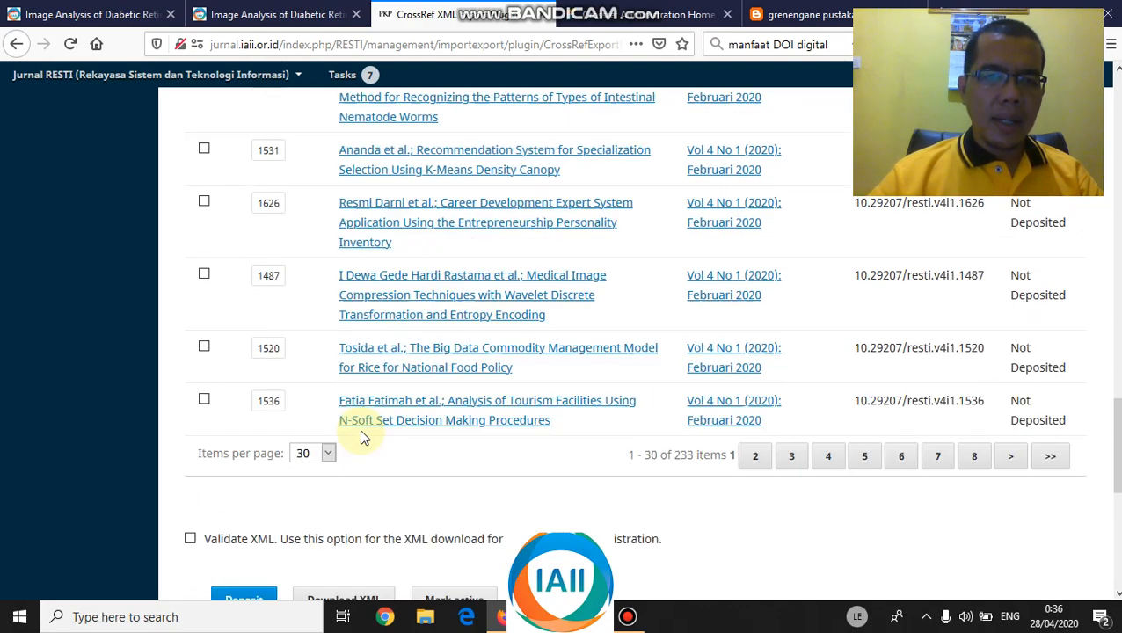
{"action": "scroll", "coordinate": [236, 201], "scroll_direction": "up", "scroll_amount": 5}
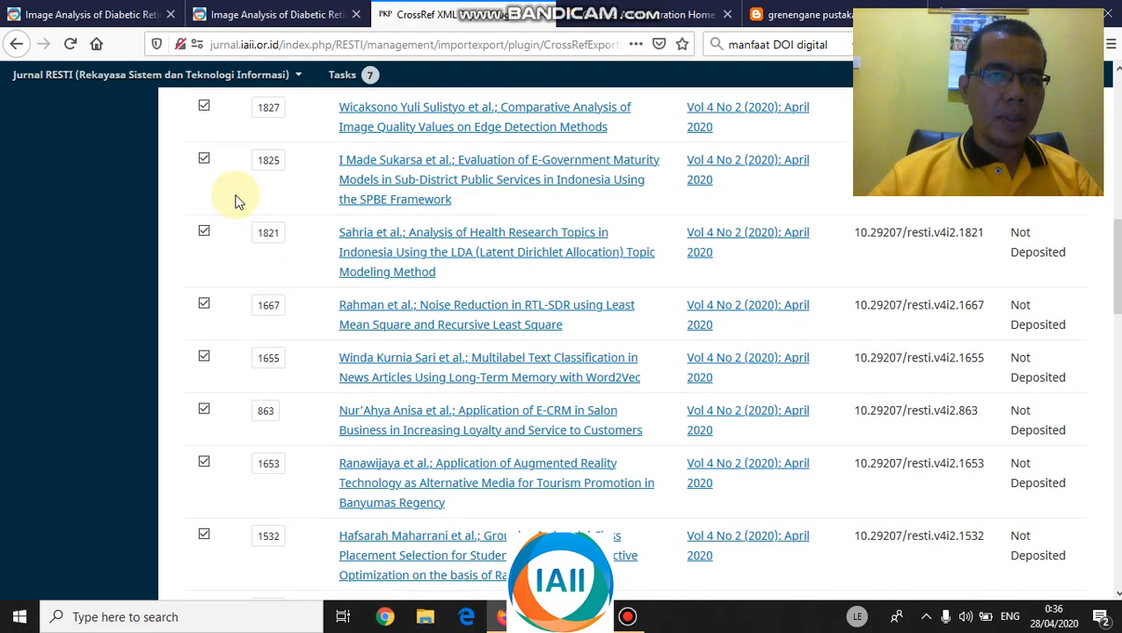
{"action": "scroll", "coordinate": [237, 202], "scroll_direction": "down", "scroll_amount": 10}
{"action": "scroll", "coordinate": [330, 261], "scroll_direction": "down", "scroll_amount": 5}
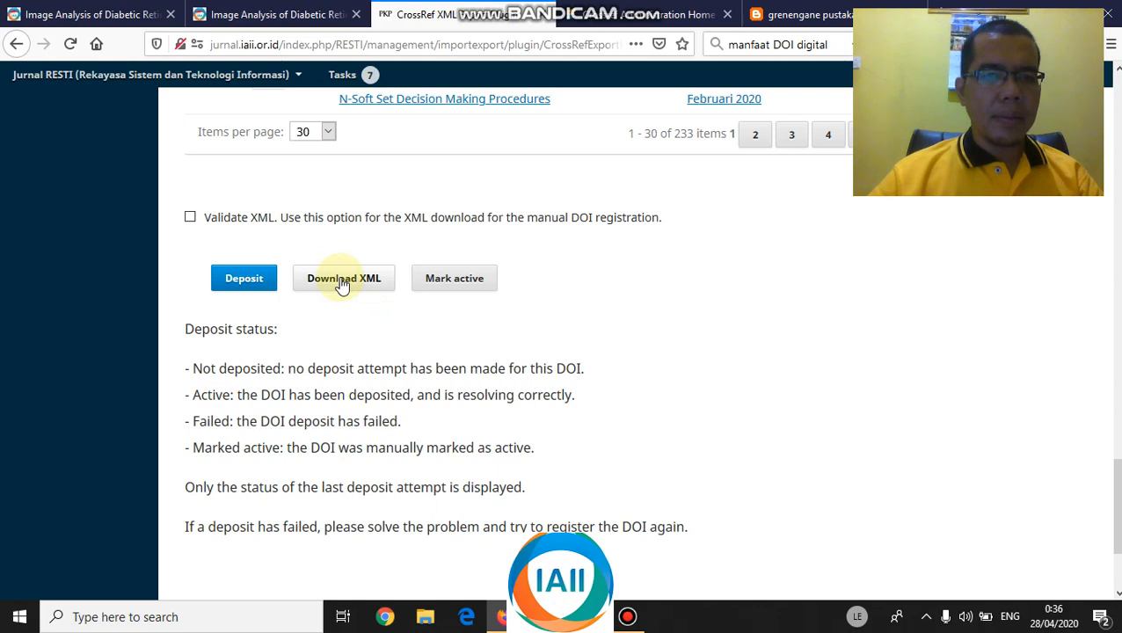
{"action": "left_click", "coordinate": [343, 281]}
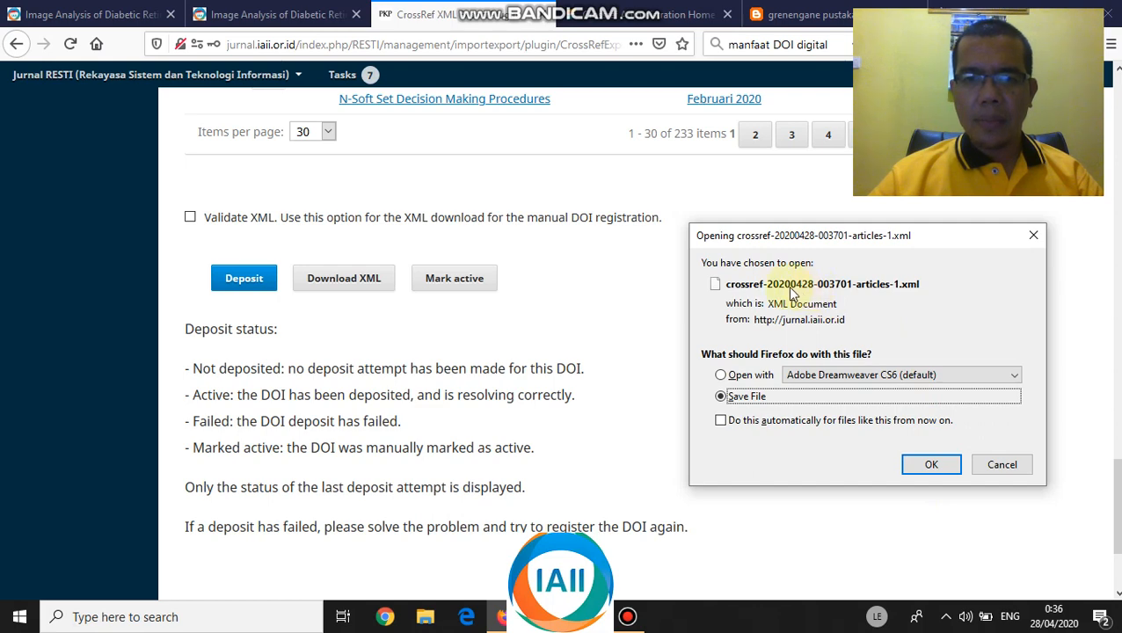
{"action": "left_click", "coordinate": [936, 471]}
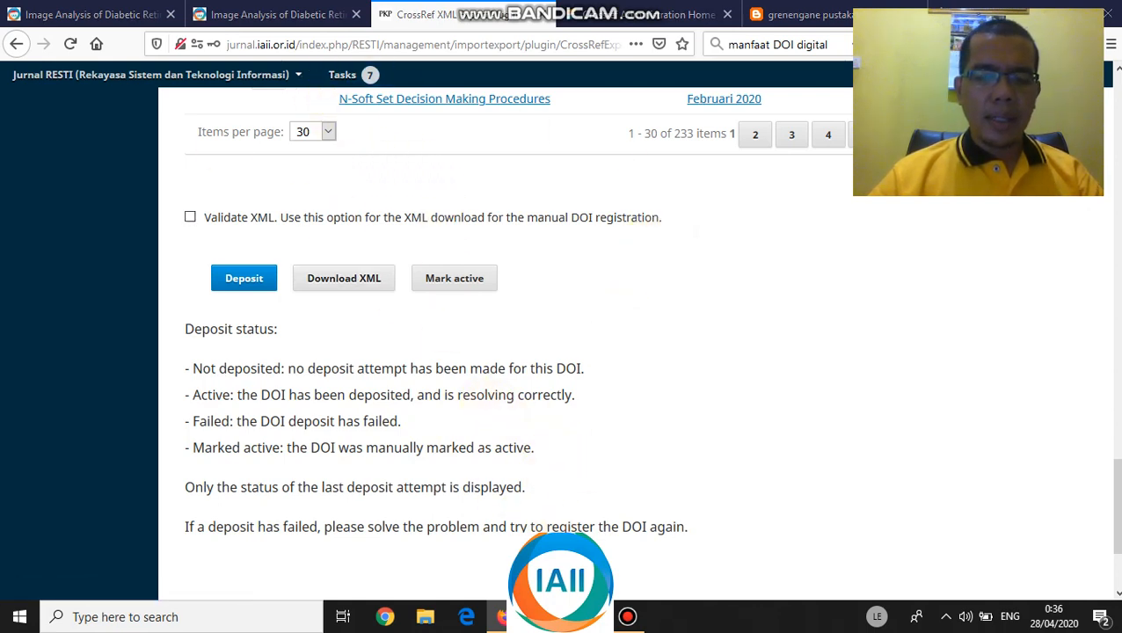
{"action": "key", "text": "alt+Tab"}
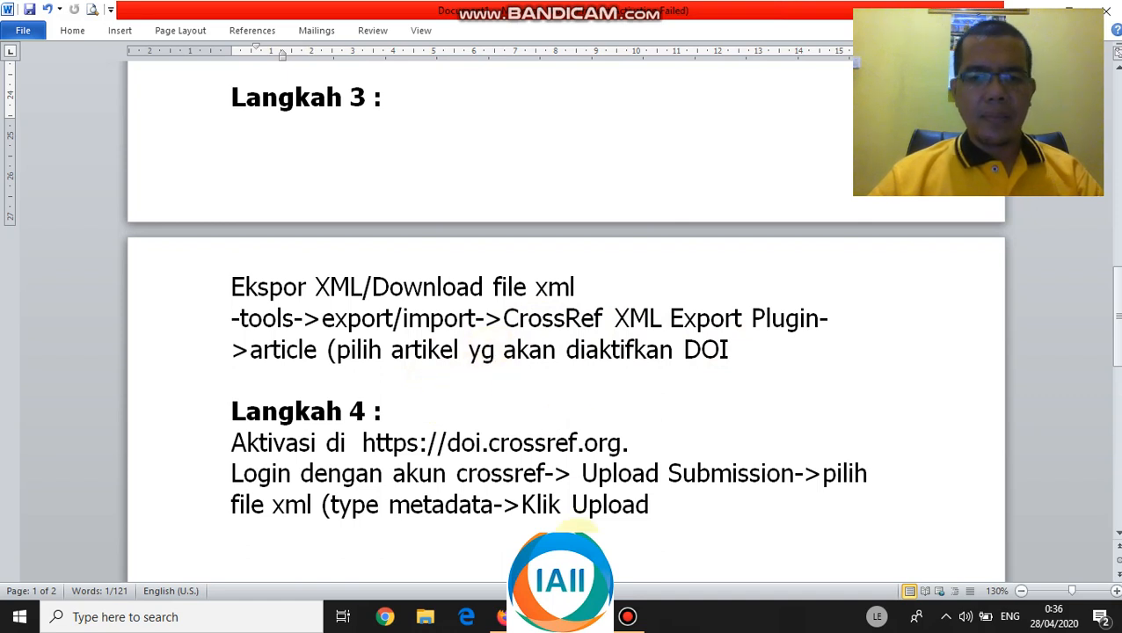
{"action": "left_click_drag", "start_coordinate": [420, 444], "coordinate": [622, 445]}
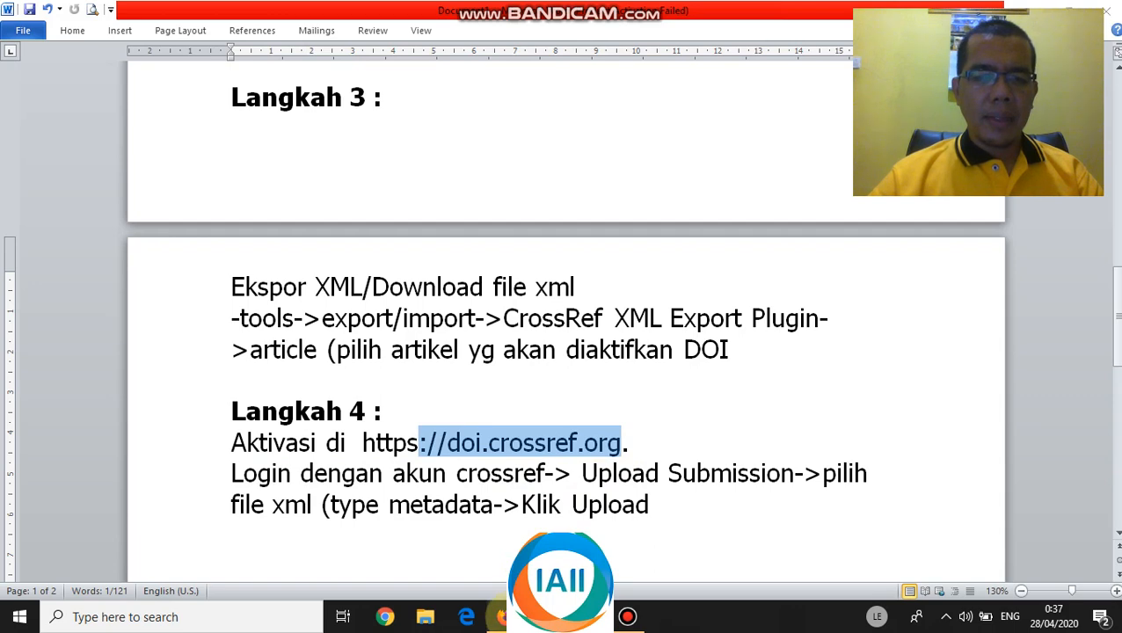
{"action": "key", "text": "alt+Tab"}
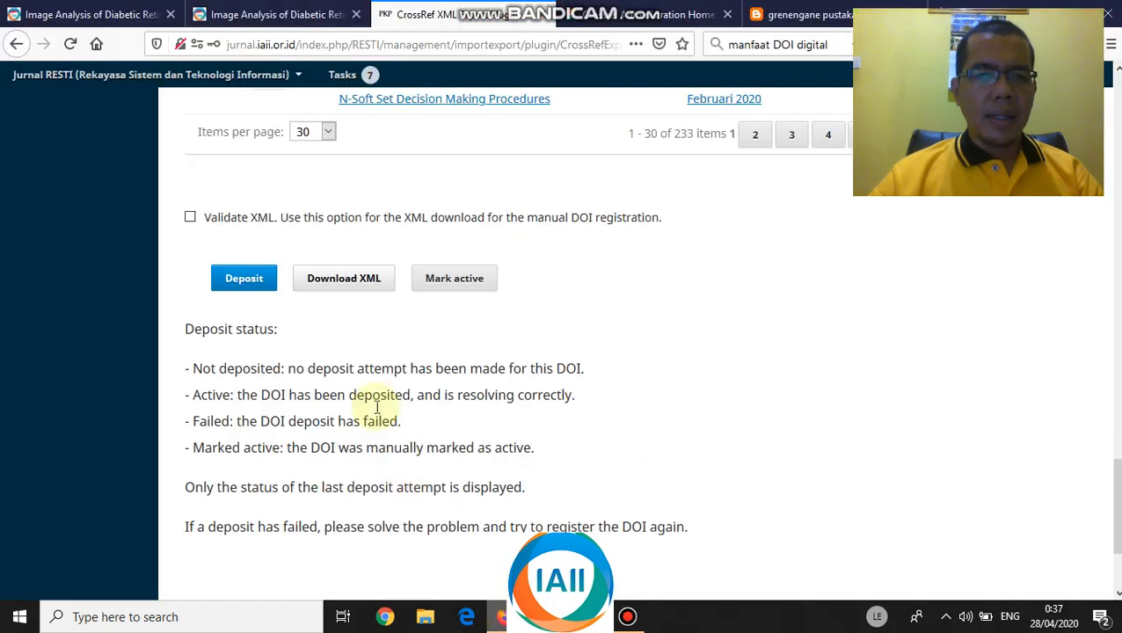
{"action": "left_click", "coordinate": [645, 18]}
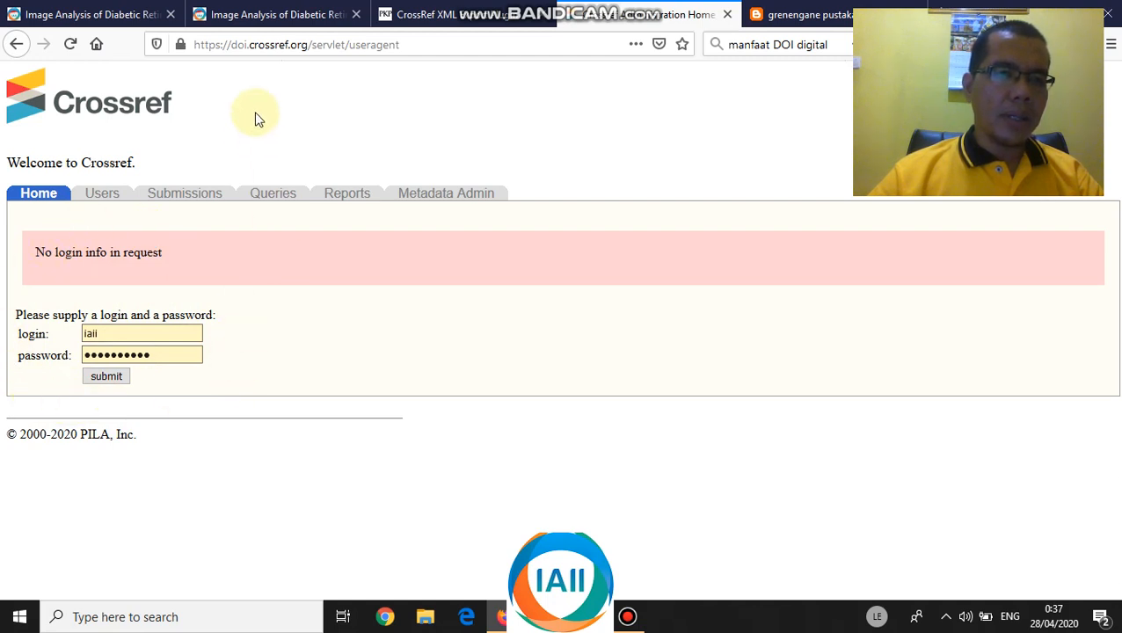
- Log in to the Crossref admin system and open Upload submissions, with type Metadata
{"action": "left_click", "coordinate": [106, 380]}
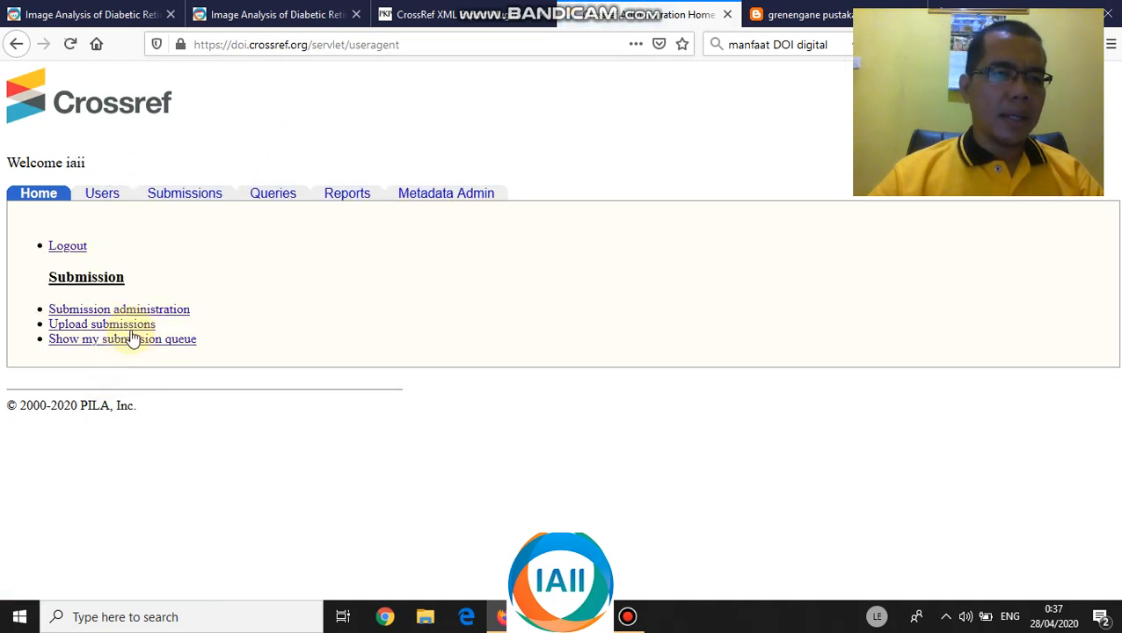
{"action": "left_click", "coordinate": [79, 326]}
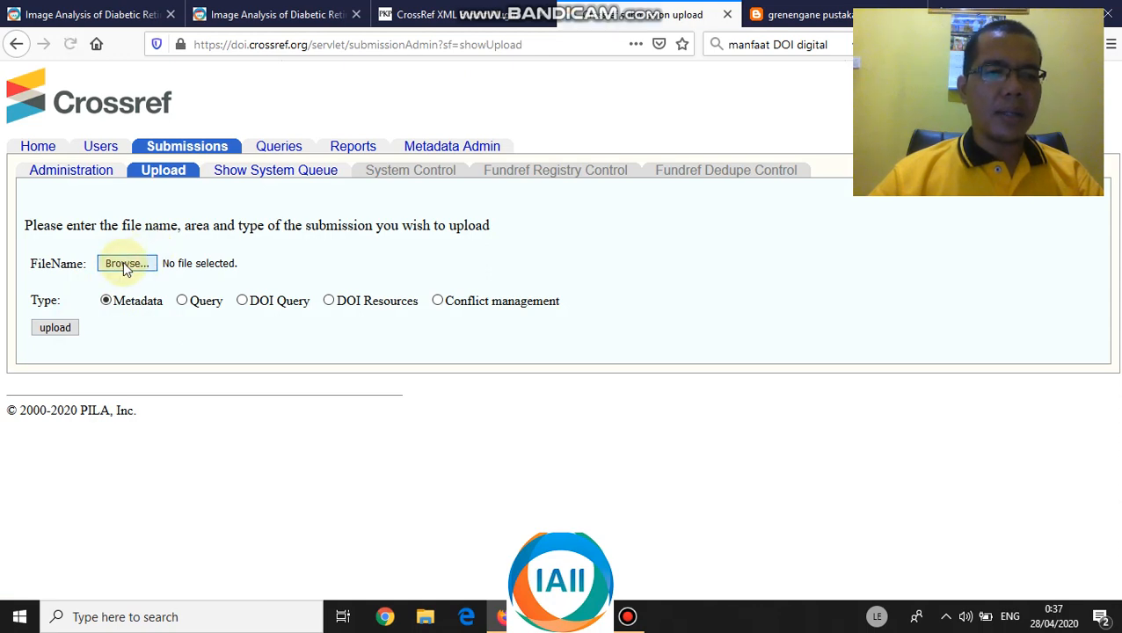
{"action": "left_click", "coordinate": [124, 262]}
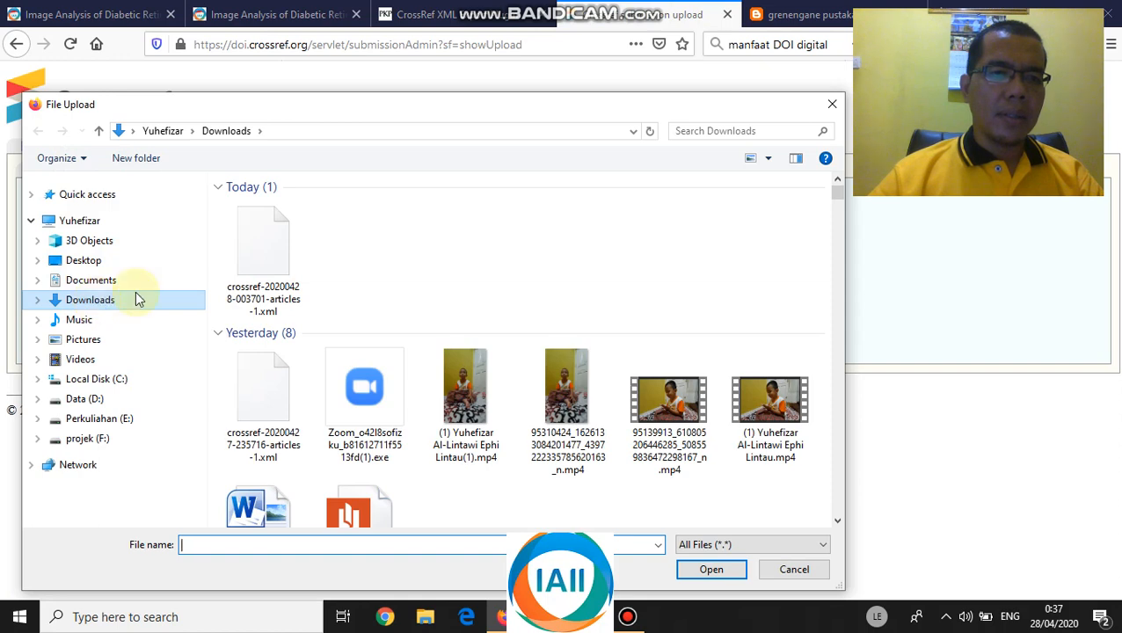
{"action": "left_click", "coordinate": [275, 279]}
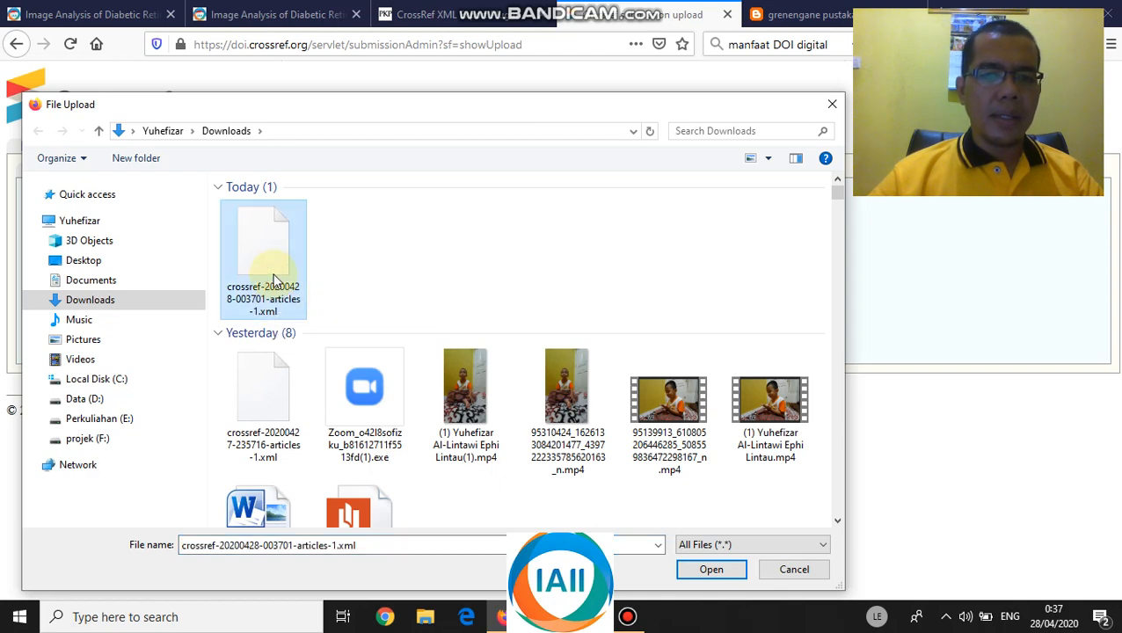
{"action": "left_click", "coordinate": [711, 569]}
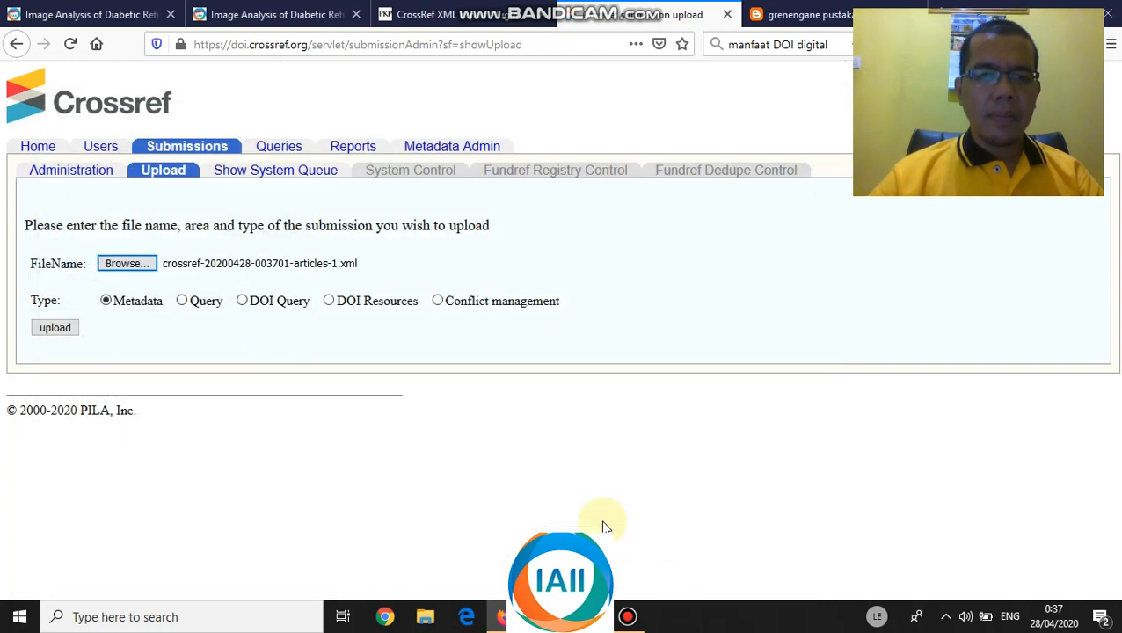
{"action": "left_click", "coordinate": [55, 327]}
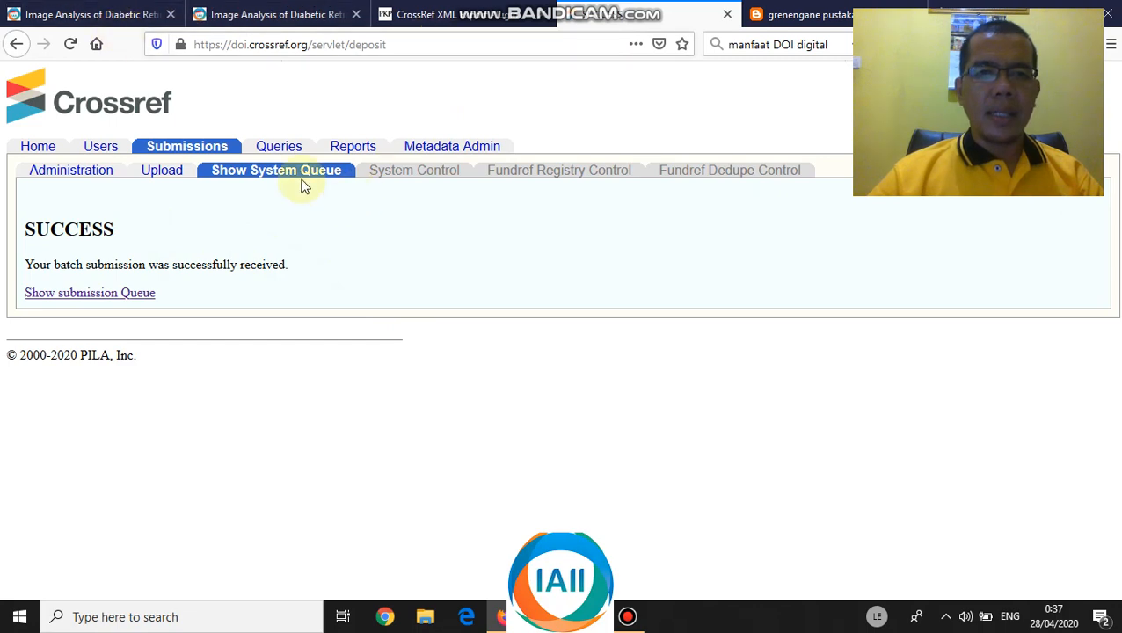
{"action": "left_click", "coordinate": [116, 13]}
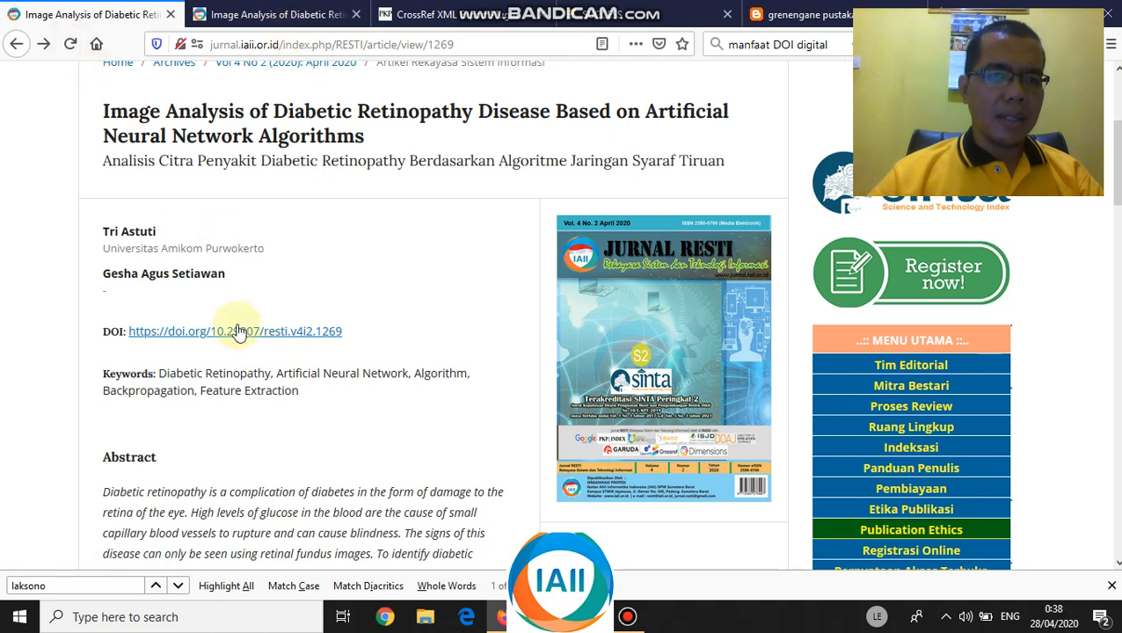
- Follow DOI link 10.29207/resti.v4i2.1269 from the Diabetic Retinopathy article; doi.org reports DOI Not Found
{"action": "left_click", "coordinate": [70, 51]}
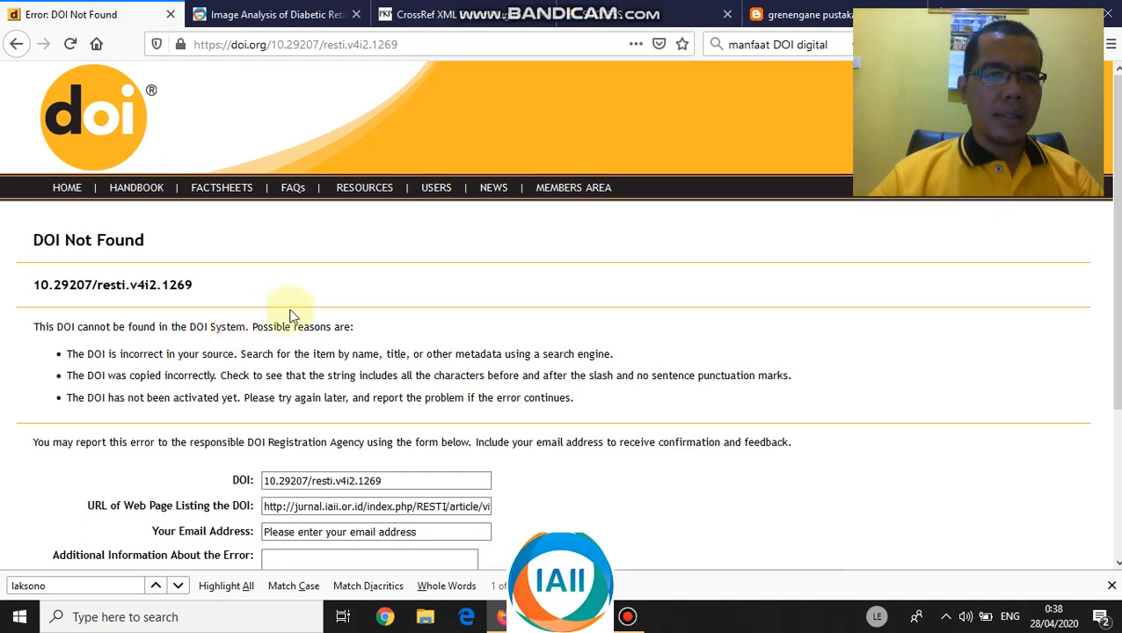
- In the second tab, trim the address to jurnal.iaii.or.id/index.php/RESTI/ and load the journal home
{"action": "scroll", "coordinate": [321, 303], "scroll_direction": "down", "scroll_amount": 3}
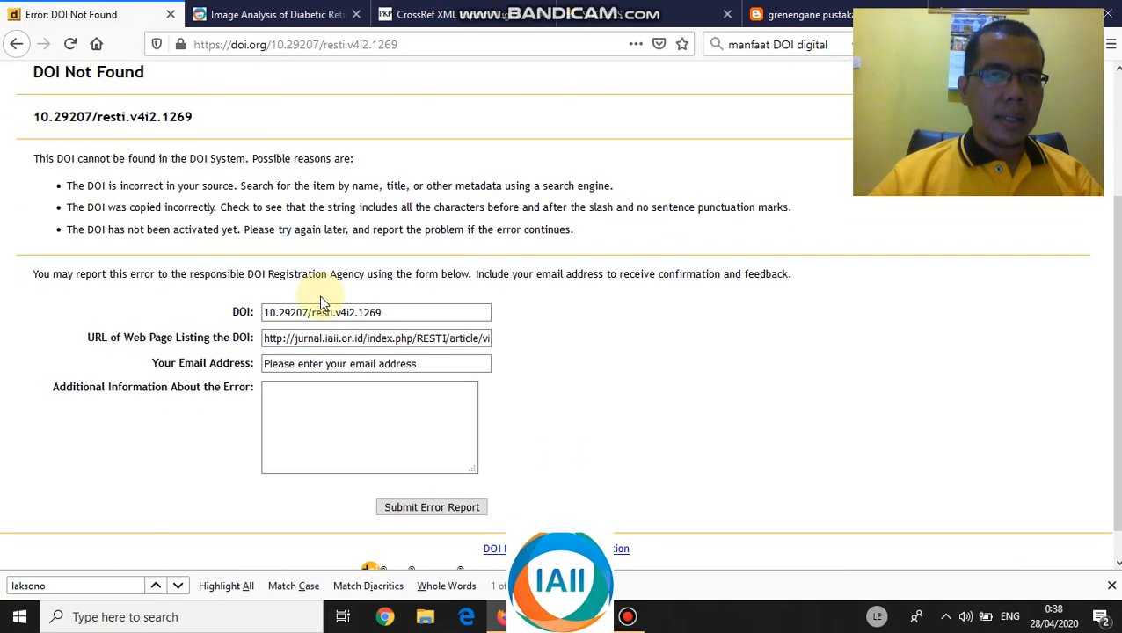
{"action": "left_click", "coordinate": [279, 17]}
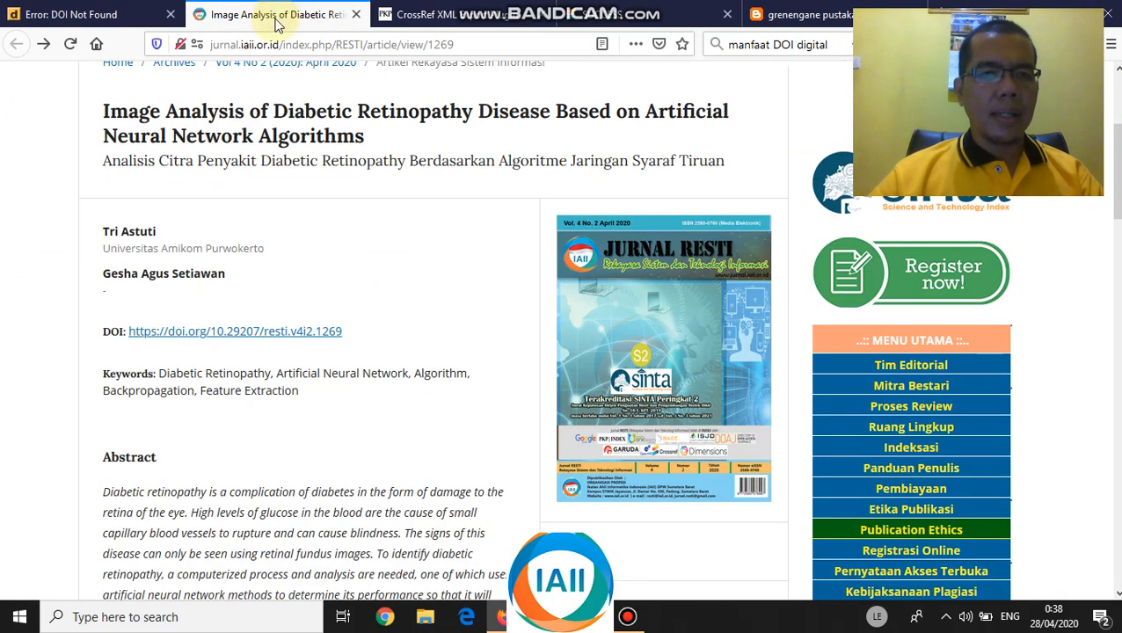
{"action": "left_click", "coordinate": [314, 44]}
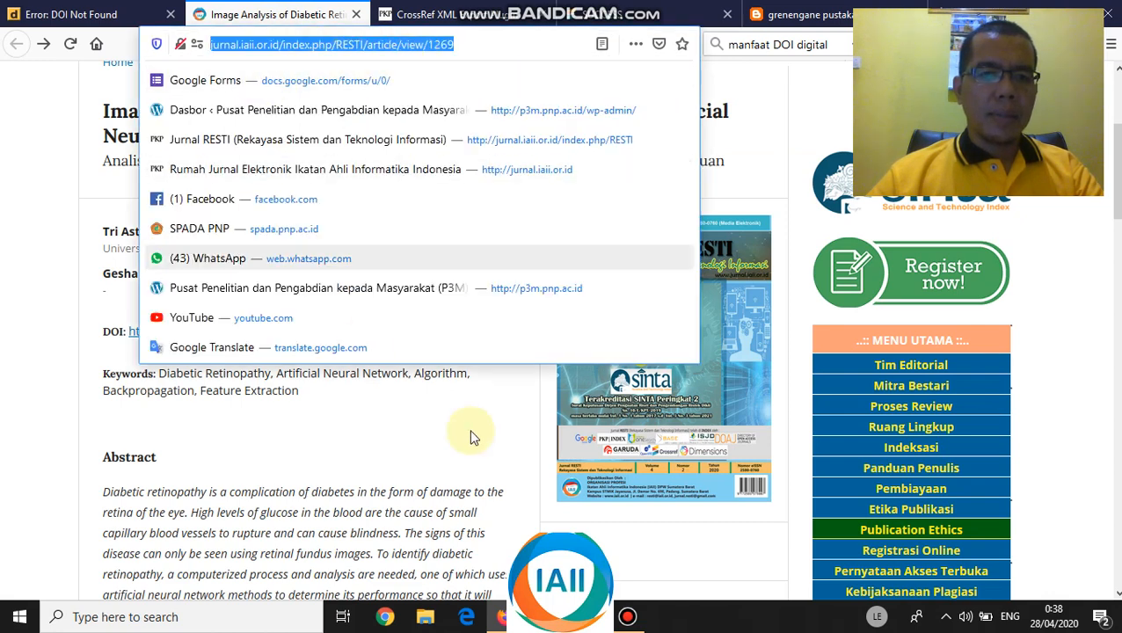
{"action": "left_click", "coordinate": [363, 431]}
{"action": "left_click", "coordinate": [255, 50]}
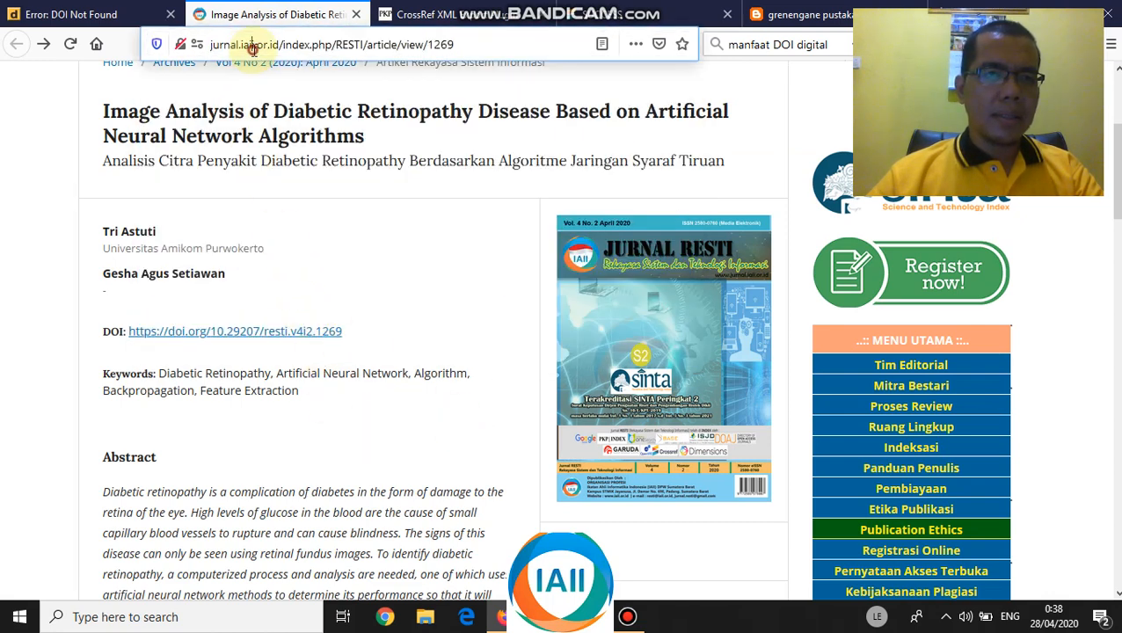
{"action": "left_click", "coordinate": [471, 47]}
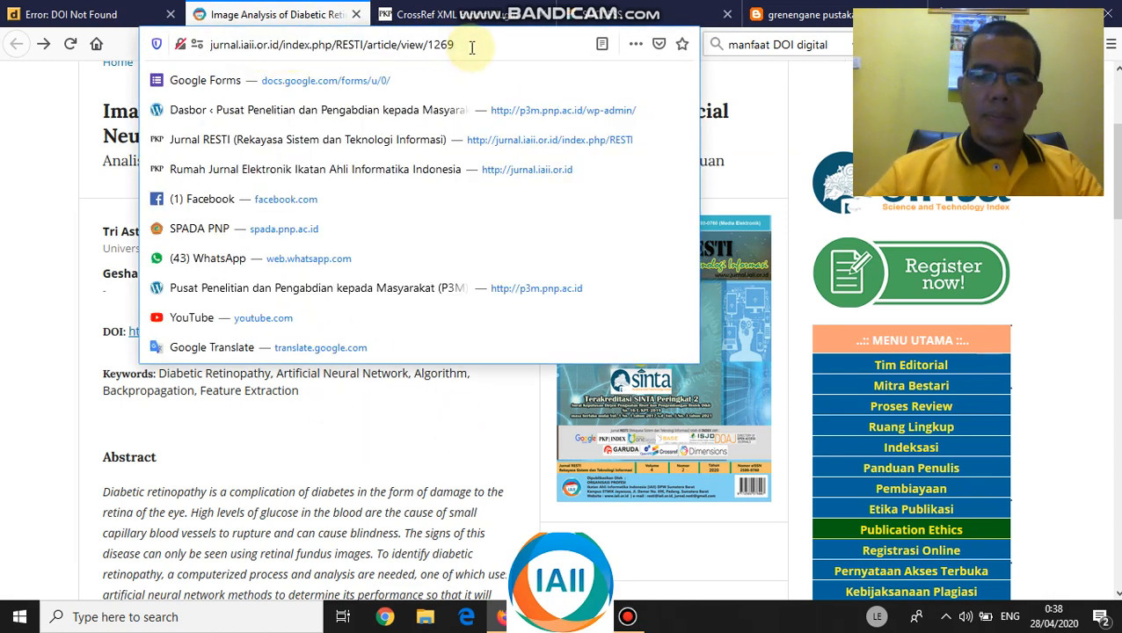
{"action": "key", "text": "BackSpace"}
{"action": "key", "text": "BackSpace"}
{"action": "key", "text": "BackSpace"}
{"action": "key", "text": "BackSpace"}
{"action": "key", "text": "BackSpace"}
{"action": "key", "text": "BackSpace"}
{"action": "key", "text": "BackSpace"}
{"action": "key", "text": "BackSpace"}
{"action": "key", "text": "BackSpace"}
{"action": "key", "text": "BackSpace"}
{"action": "key", "text": "BackSpace"}
{"action": "key", "text": "BackSpace"}
{"action": "key", "text": "BackSpace"}
{"action": "key", "text": "BackSpace"}
{"action": "key", "text": "BackSpace"}
{"action": "key", "text": "BackSpace"}
{"action": "key", "text": "BackSpace"}
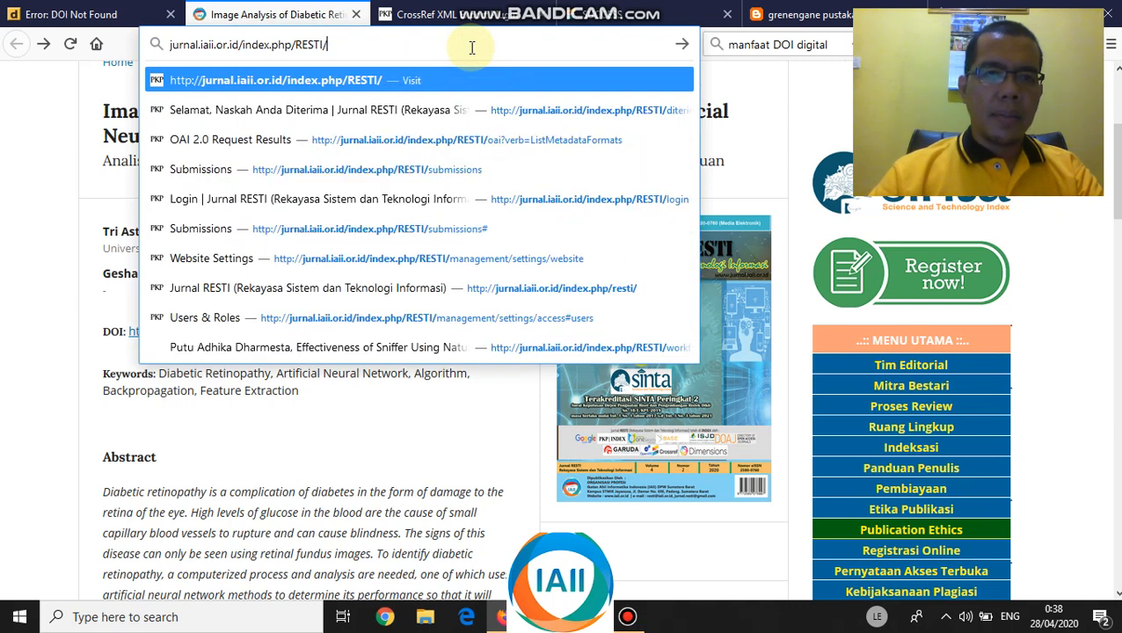
{"action": "key", "text": "Return"}
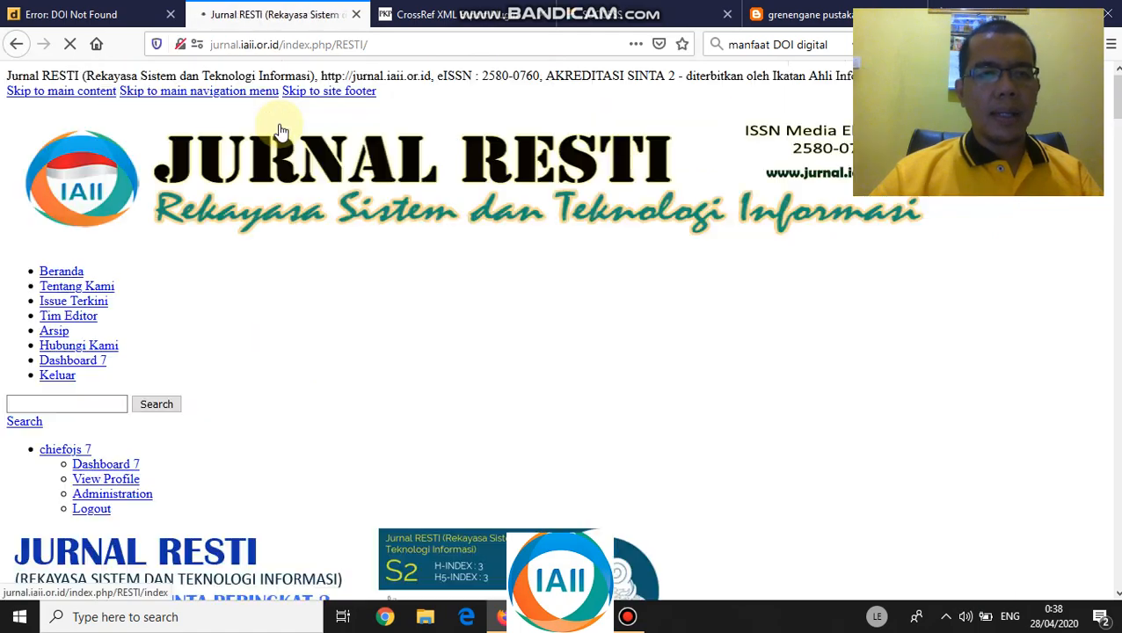
- Open the Augmented Reality tourism article and follow DOI 10.29207/resti.v4i2.1653, which is also not found
{"action": "scroll", "coordinate": [284, 235], "scroll_direction": "down", "scroll_amount": 15}
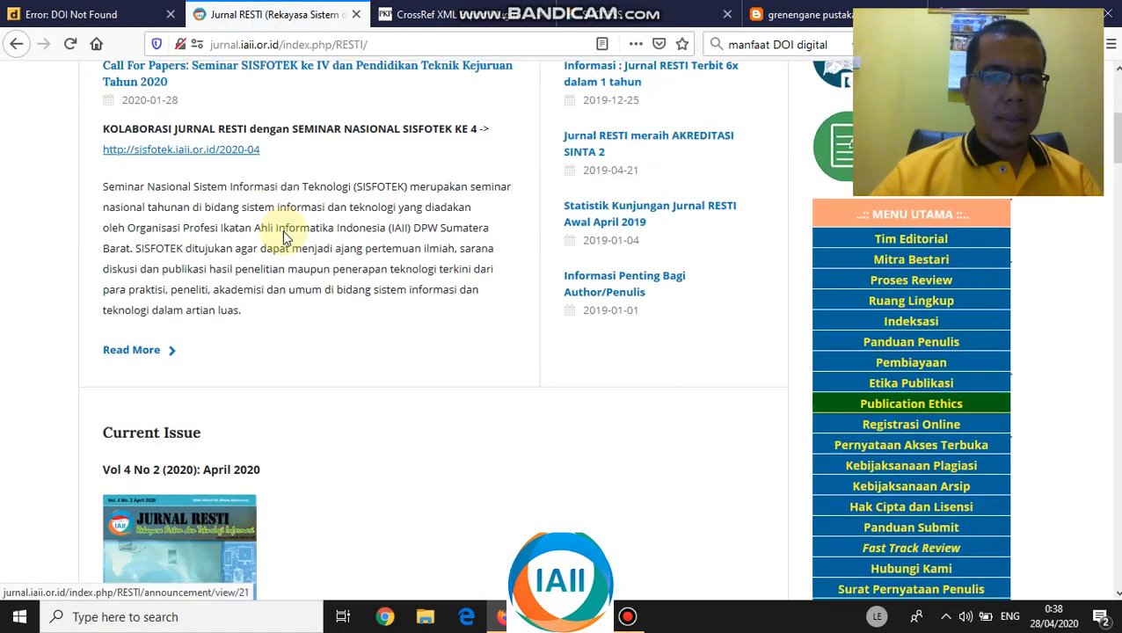
{"action": "scroll", "coordinate": [284, 235], "scroll_direction": "down", "scroll_amount": 3}
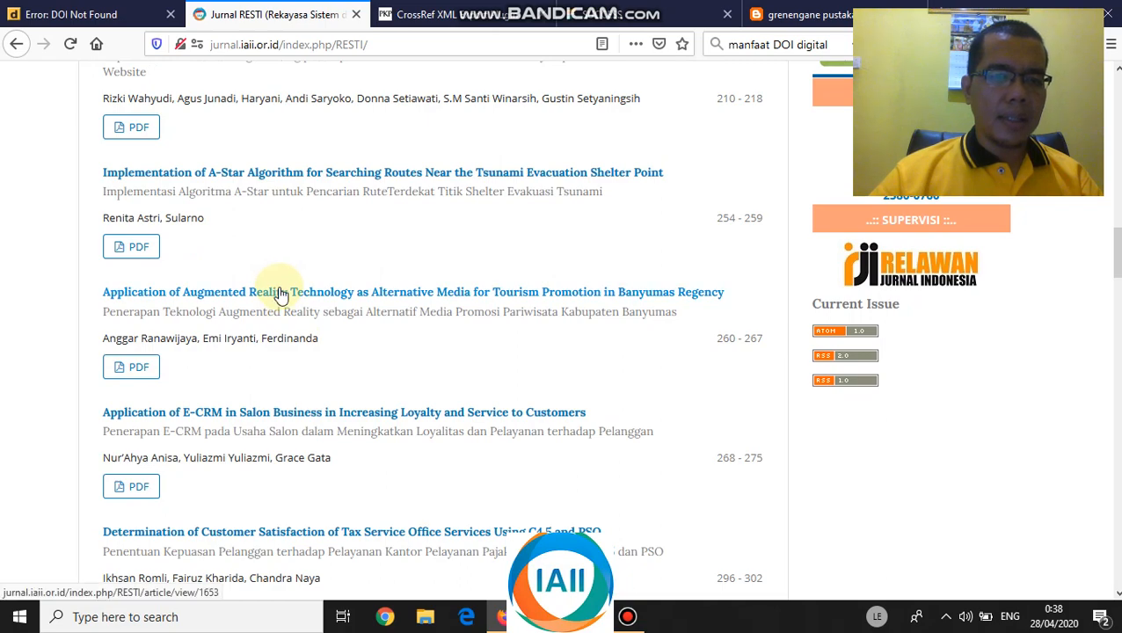
{"action": "left_click", "coordinate": [279, 294]}
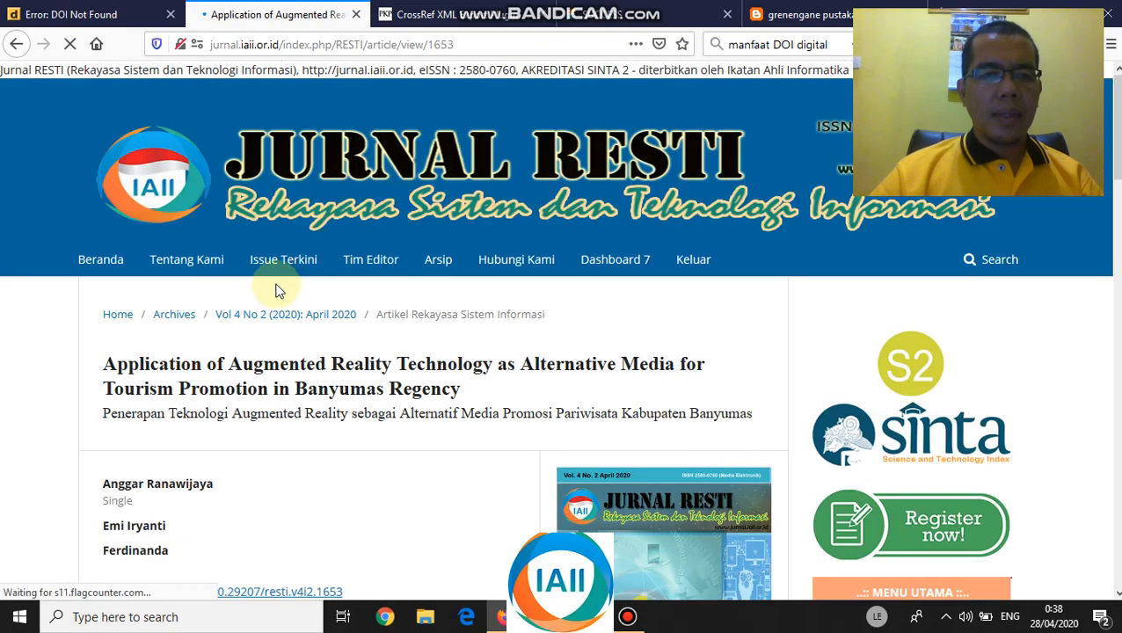
{"action": "scroll", "coordinate": [275, 288], "scroll_direction": "down", "scroll_amount": 3}
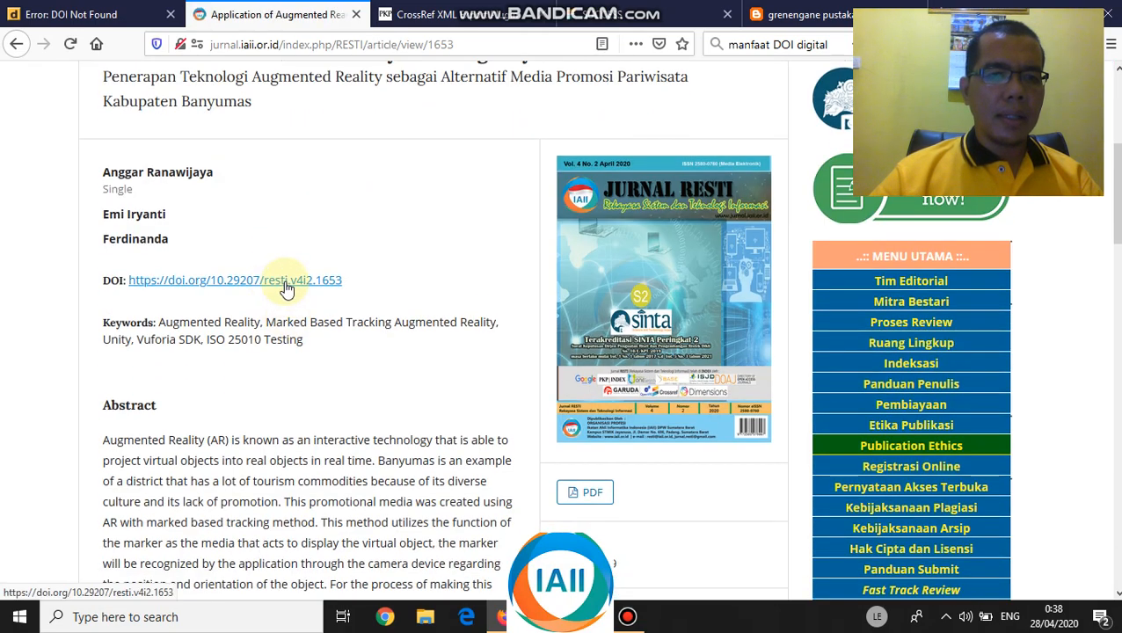
{"action": "left_click", "coordinate": [284, 281]}
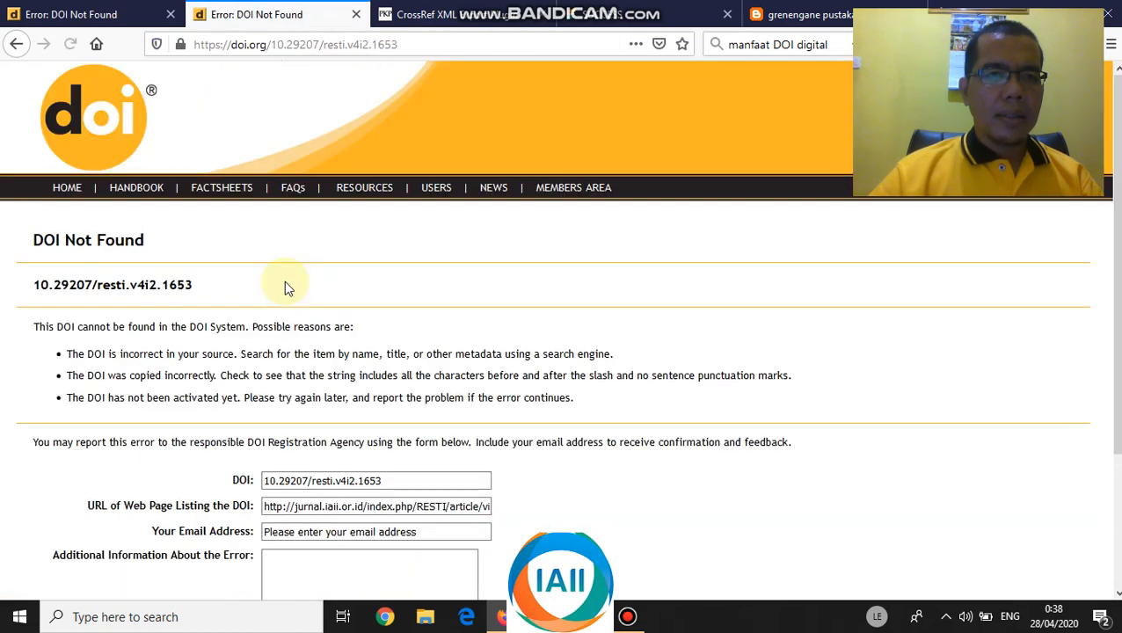
- Look over both DOI Not Found tabs, then return to the Crossref submission success page
{"action": "left_click", "coordinate": [93, 14]}
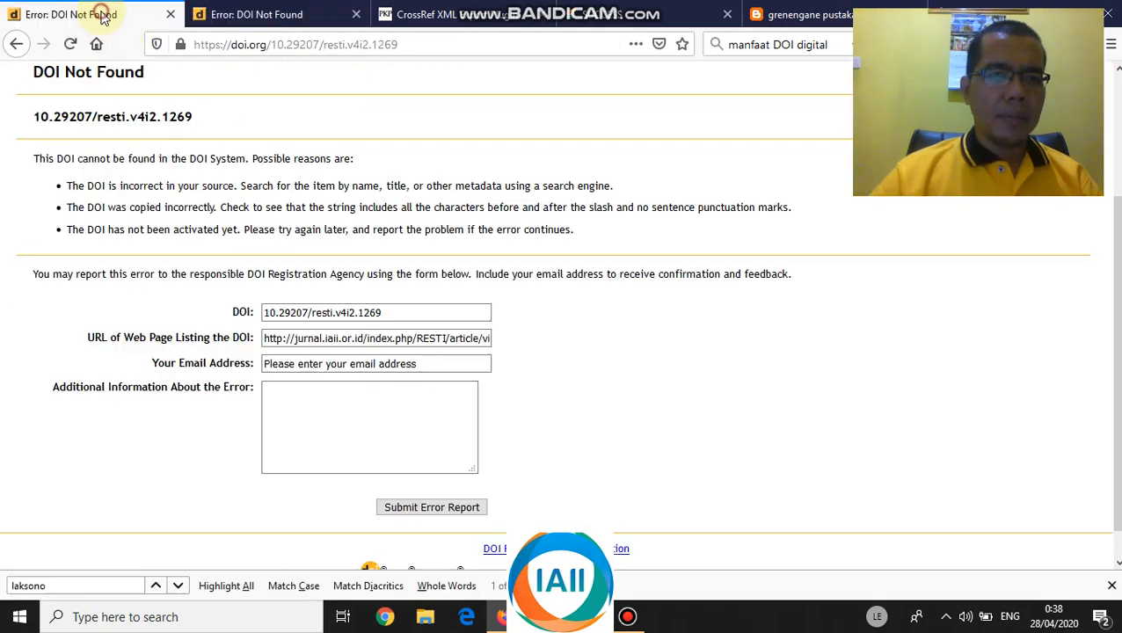
{"action": "left_click", "coordinate": [246, 22]}
{"action": "scroll", "coordinate": [295, 298], "scroll_direction": "down", "scroll_amount": 3}
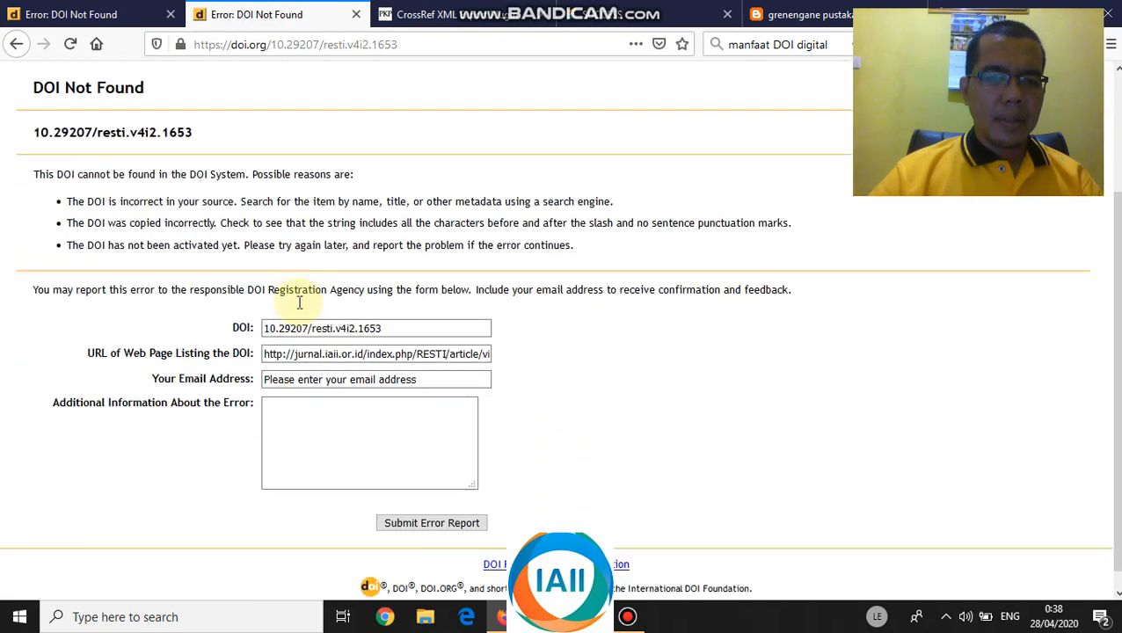
{"action": "left_click", "coordinate": [452, 15]}
{"action": "left_click", "coordinate": [626, 20]}
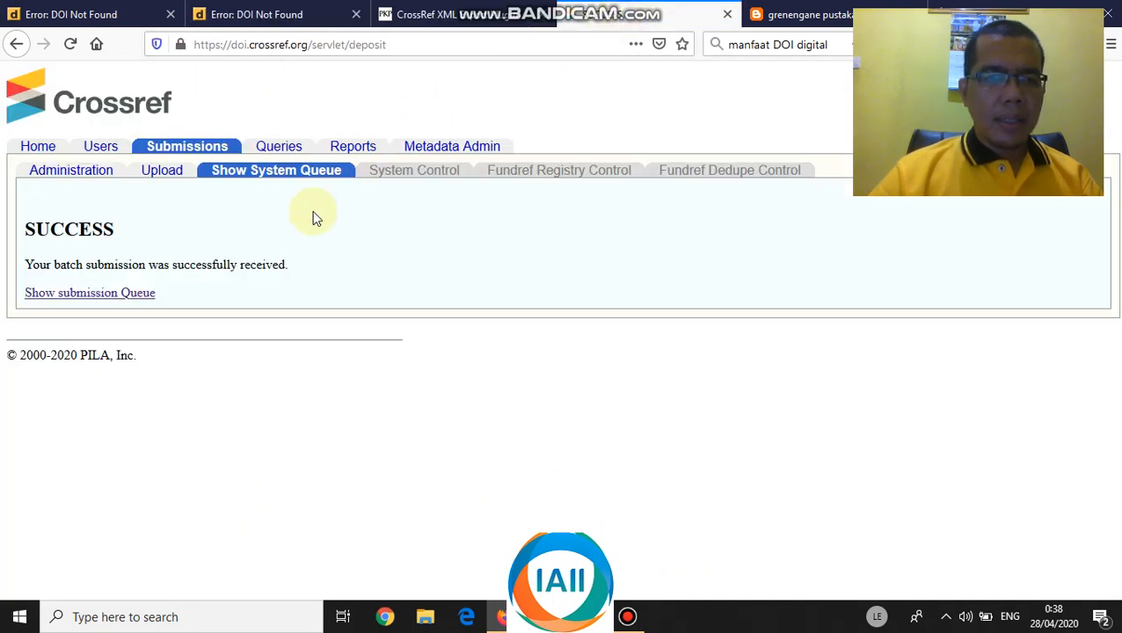
{"action": "left_click", "coordinate": [72, 179]}
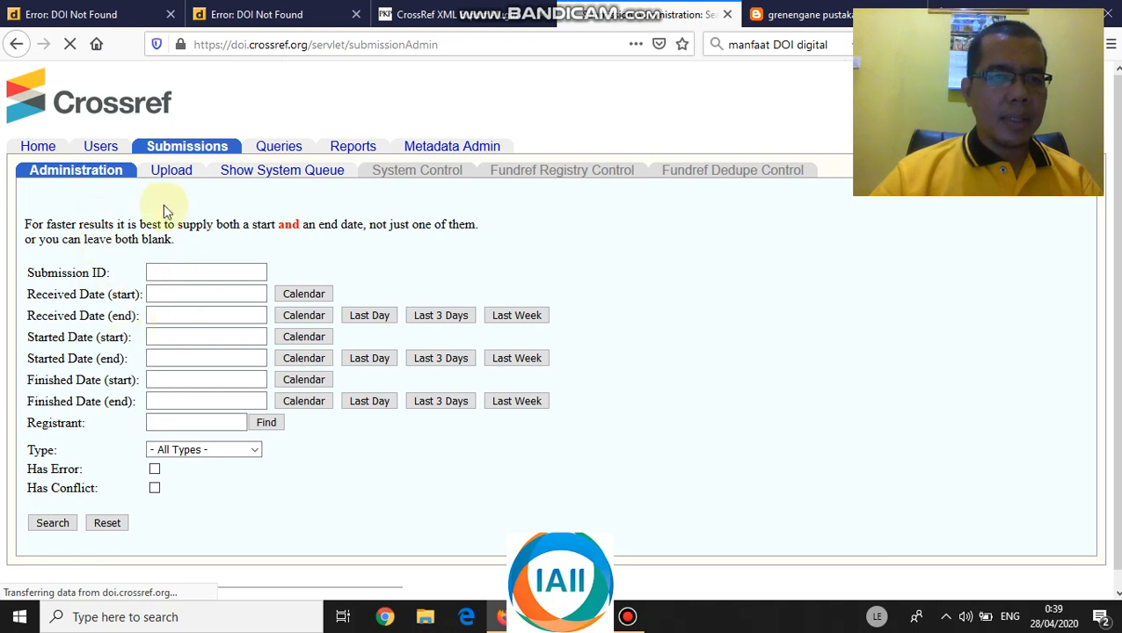
{"action": "left_click", "coordinate": [172, 174]}
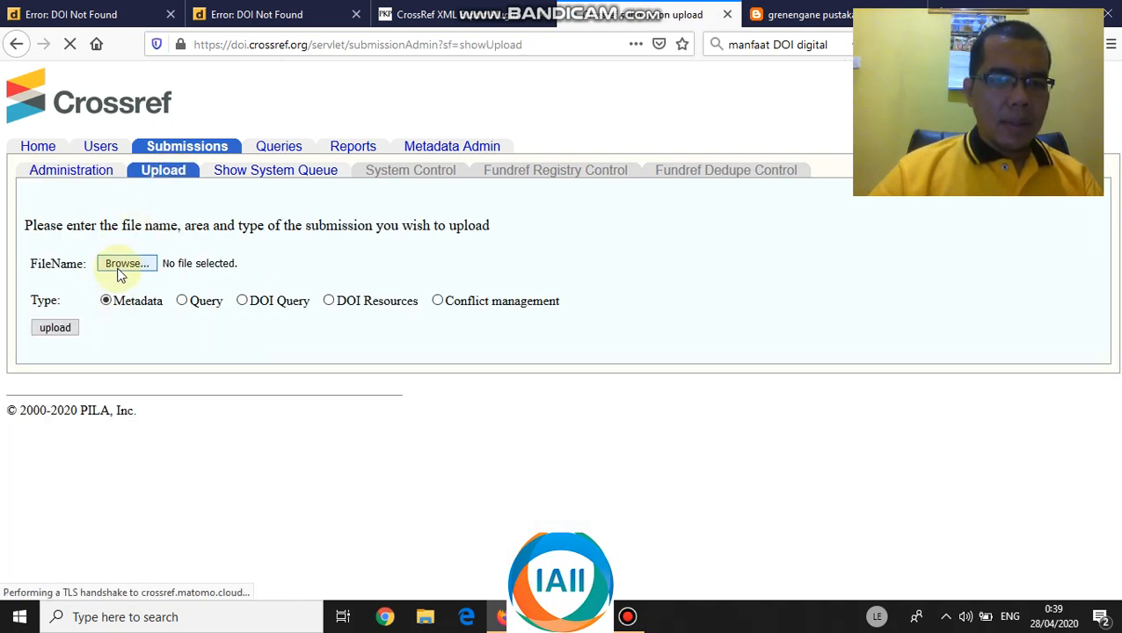
{"action": "left_click", "coordinate": [127, 264]}
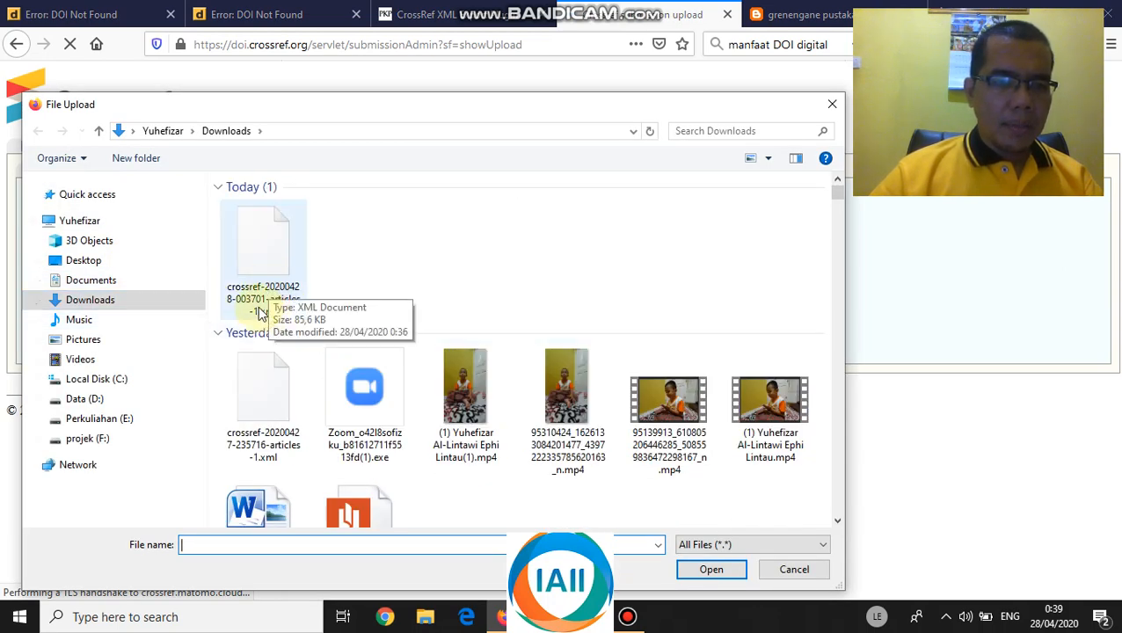
{"action": "left_click", "coordinate": [262, 309]}
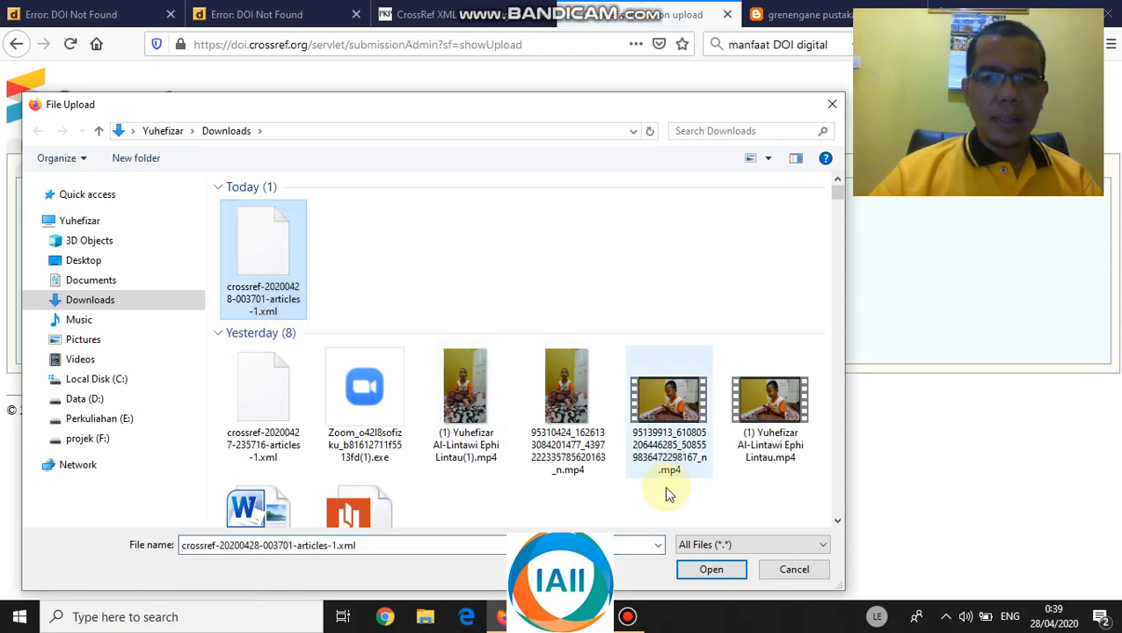
{"action": "double_click", "coordinate": [261, 291]}
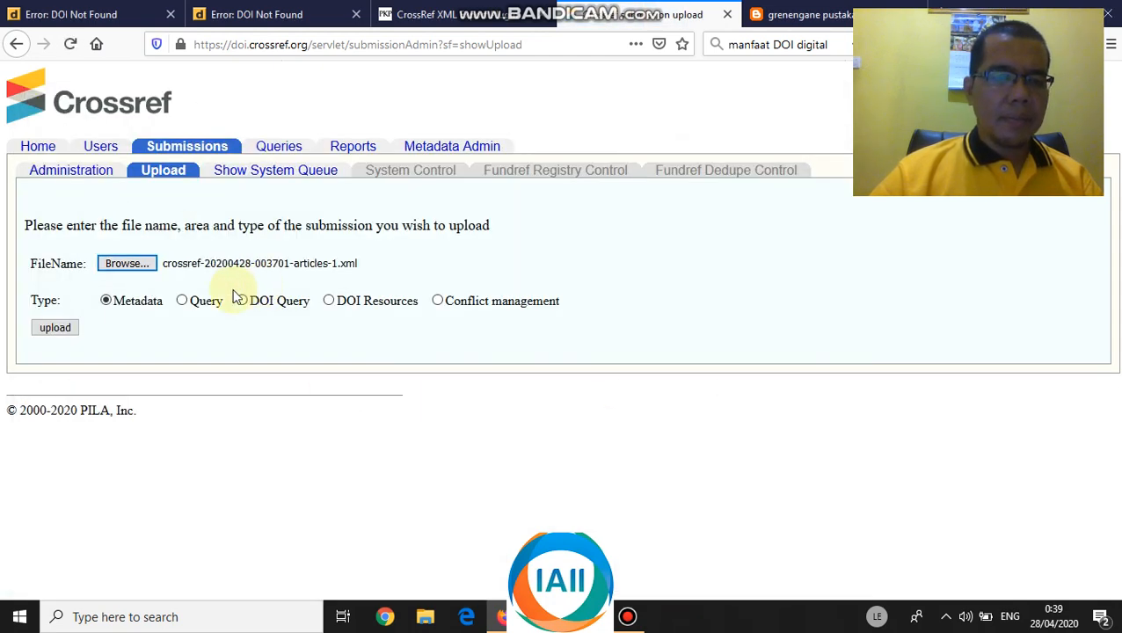
{"action": "left_click", "coordinate": [49, 331]}
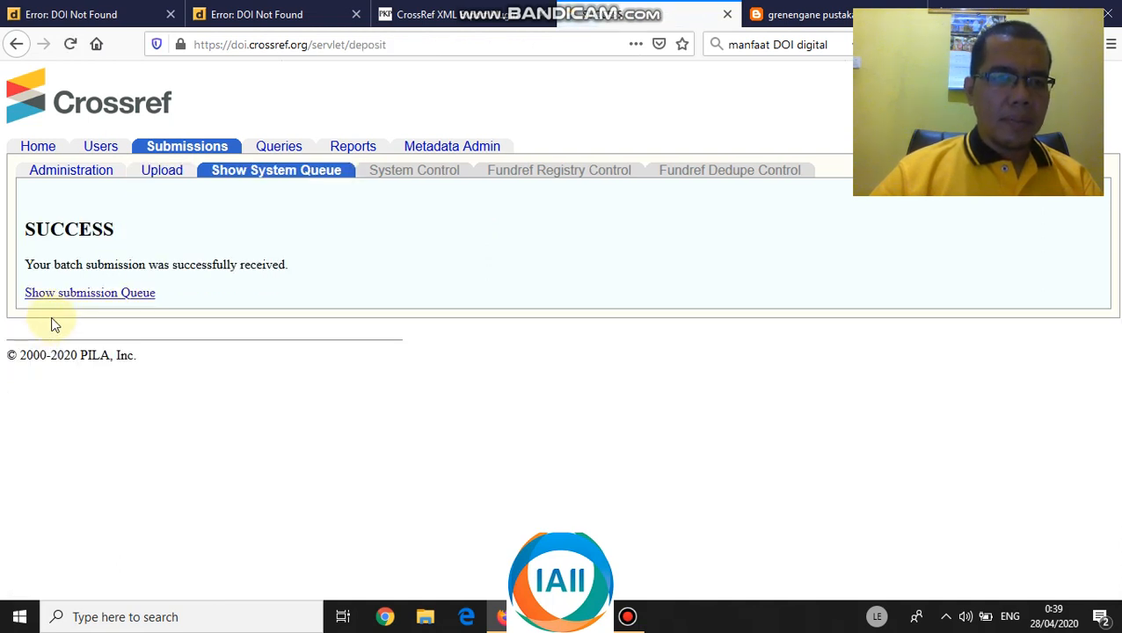
- Reload both DOI Not Found pages for 10.29207/resti.v4i2.1269 and 10.29207/resti.v4i2.1653
{"action": "left_click", "coordinate": [94, 15]}
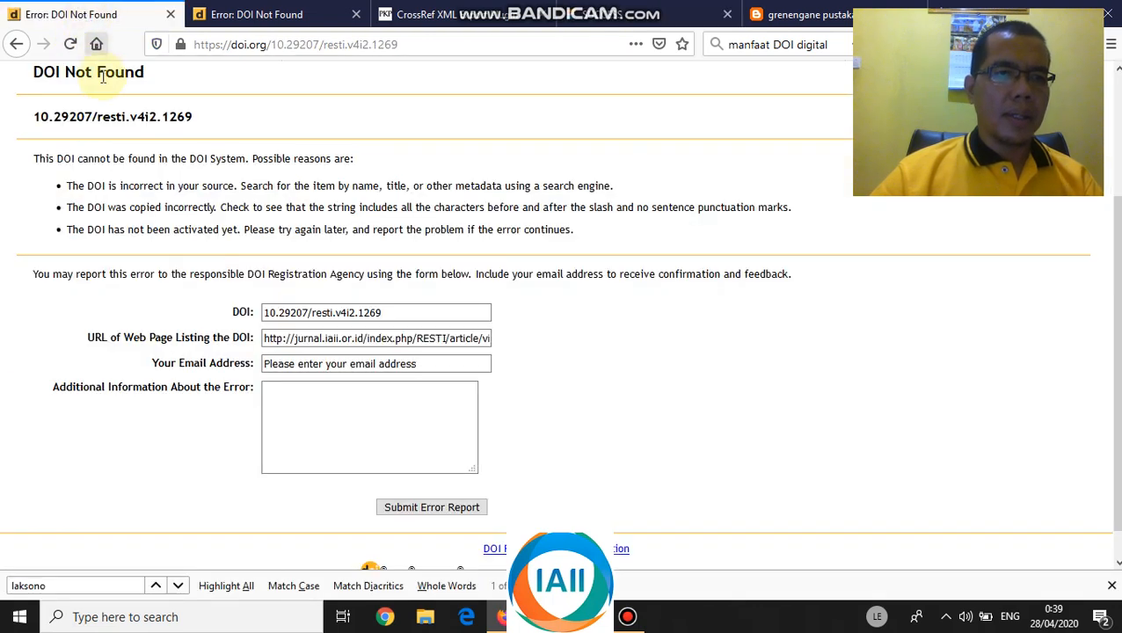
{"action": "left_click", "coordinate": [72, 44]}
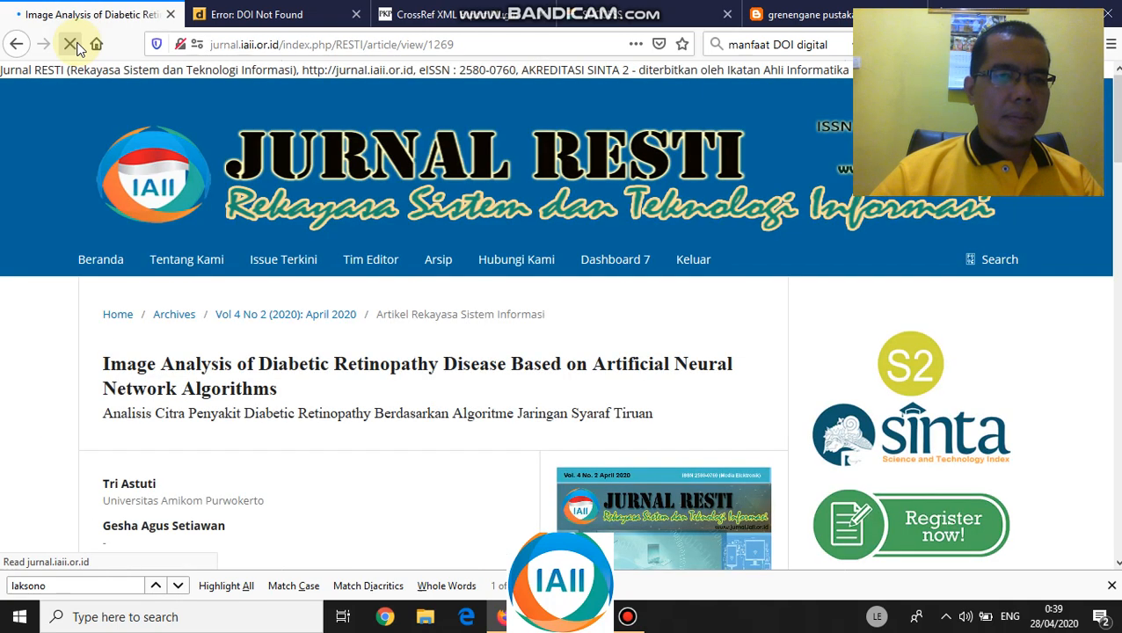
{"action": "left_click", "coordinate": [245, 15]}
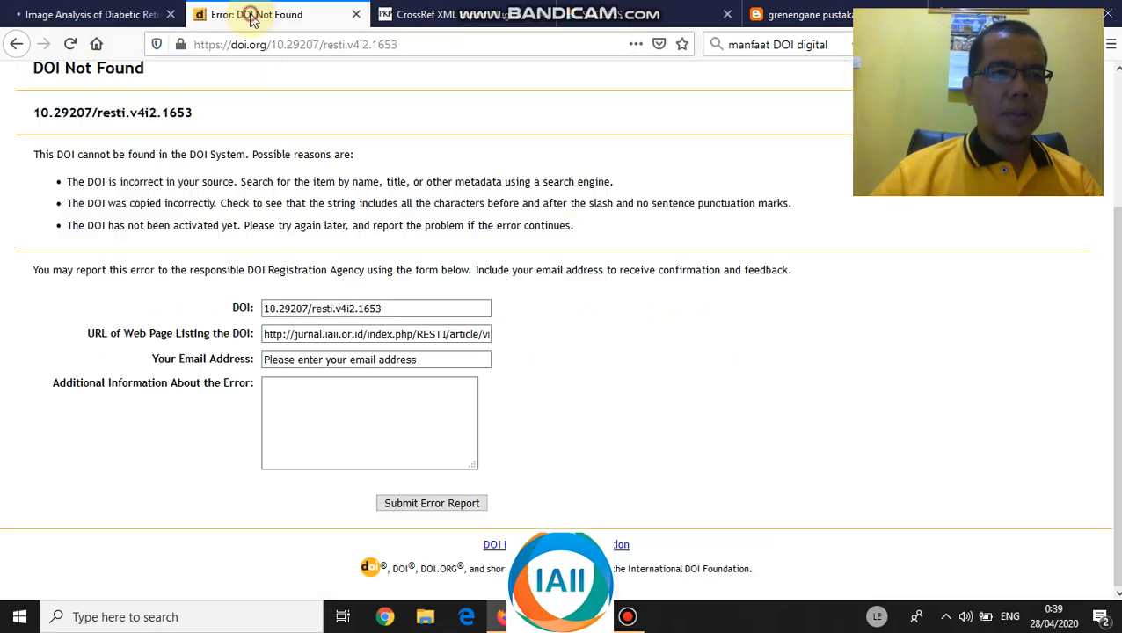
{"action": "left_click", "coordinate": [70, 44]}
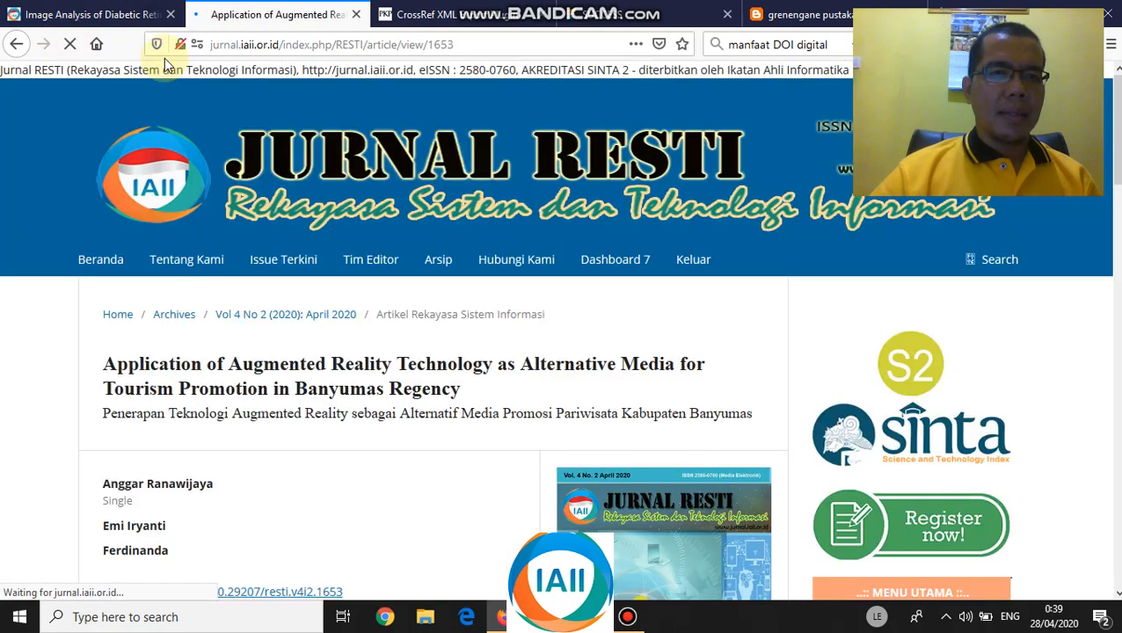
- Follow the Diabetic Retinopathy article's DOI link again, then view the Augmented Reality article page
{"action": "scroll", "coordinate": [291, 391], "scroll_direction": "down", "scroll_amount": 4}
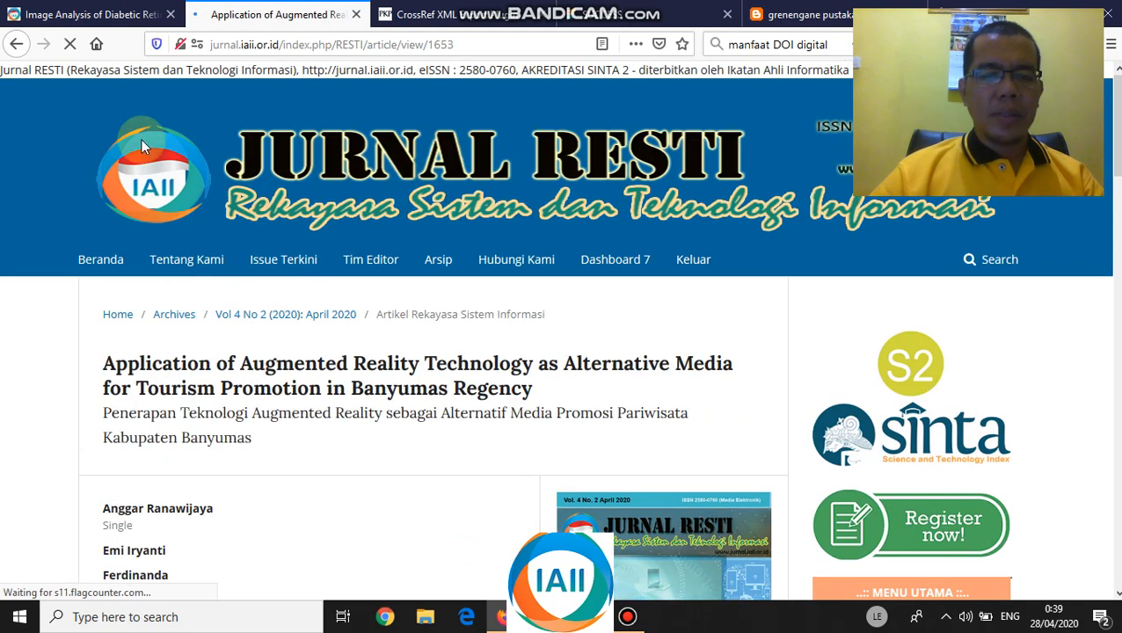
{"action": "left_click", "coordinate": [93, 14]}
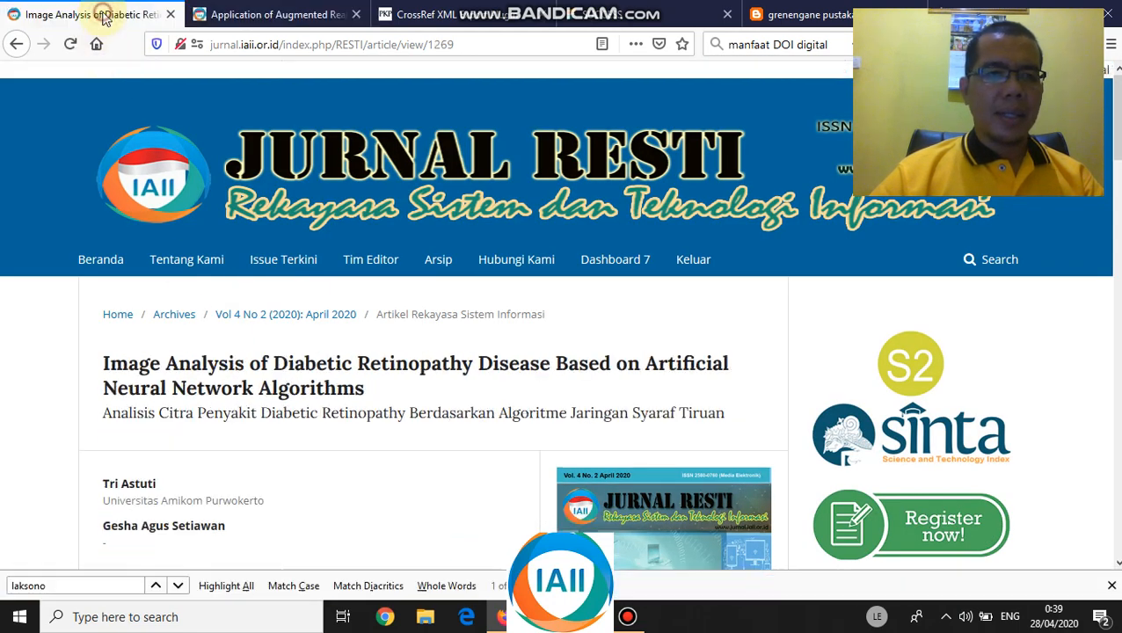
{"action": "scroll", "coordinate": [203, 401], "scroll_direction": "down", "scroll_amount": 2}
{"action": "scroll", "coordinate": [203, 401], "scroll_direction": "down", "scroll_amount": 1}
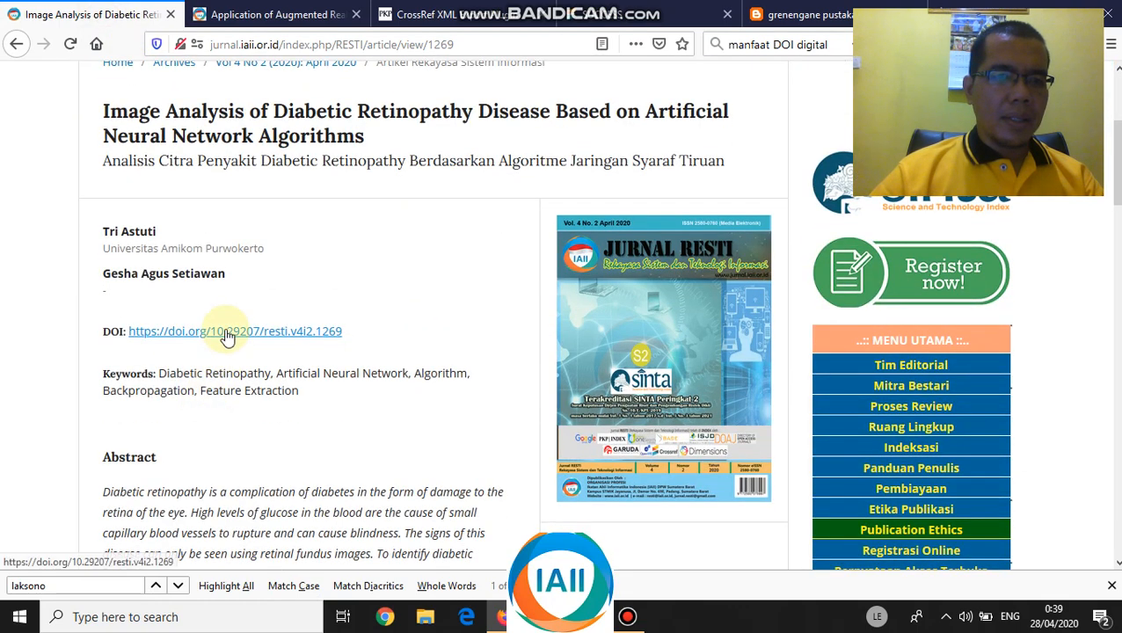
{"action": "left_click", "coordinate": [226, 333]}
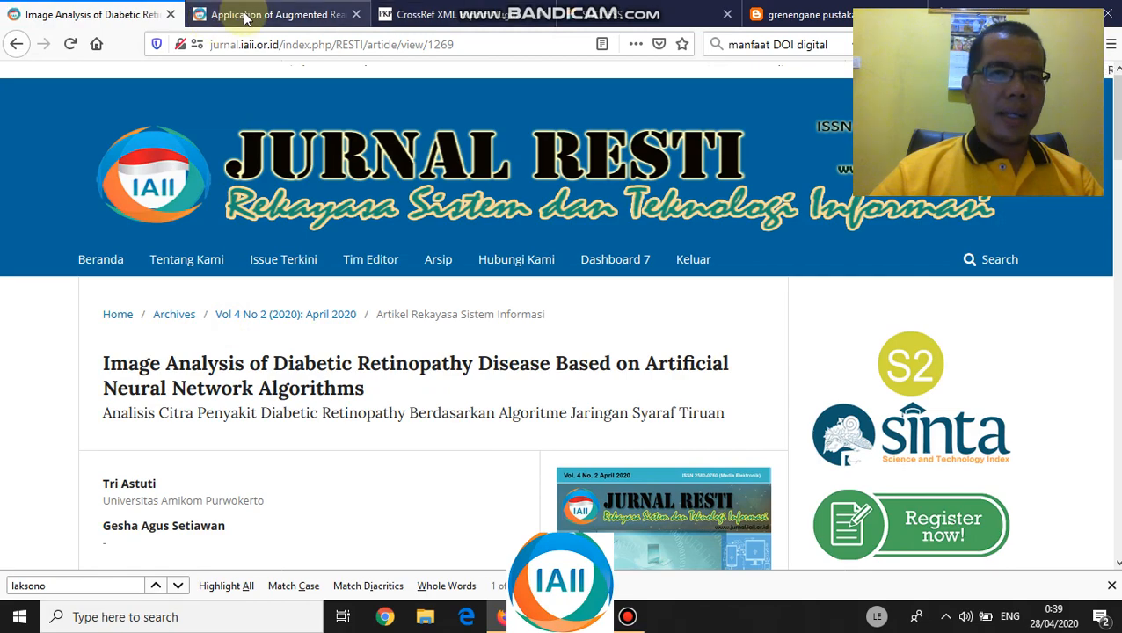
{"action": "left_click", "coordinate": [277, 14]}
- From the Jurnal RESTI home page, open and view the 'Comparison of Profile Matching…' article
{"action": "left_click", "coordinate": [108, 264]}
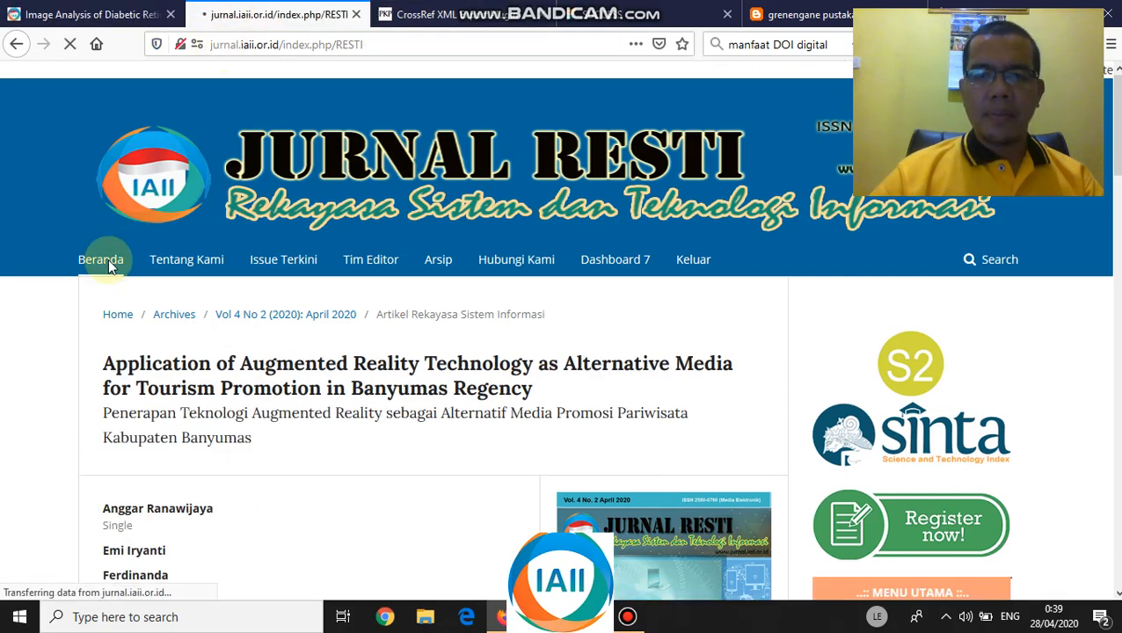
{"action": "scroll", "coordinate": [246, 327], "scroll_direction": "down", "scroll_amount": 15}
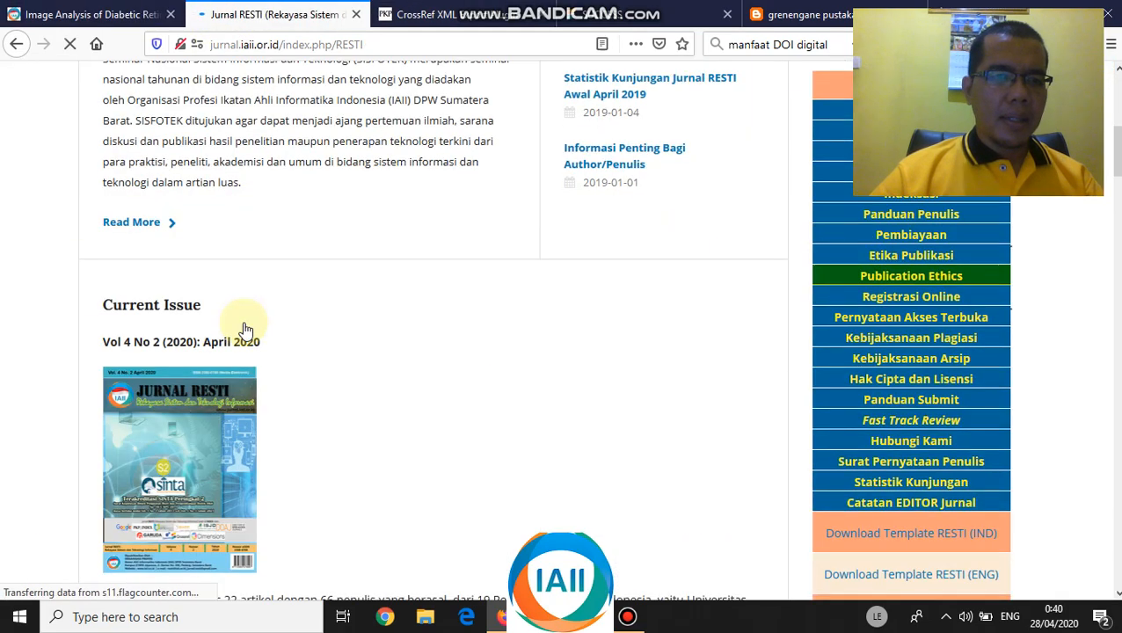
{"action": "scroll", "coordinate": [248, 369], "scroll_direction": "down", "scroll_amount": 3}
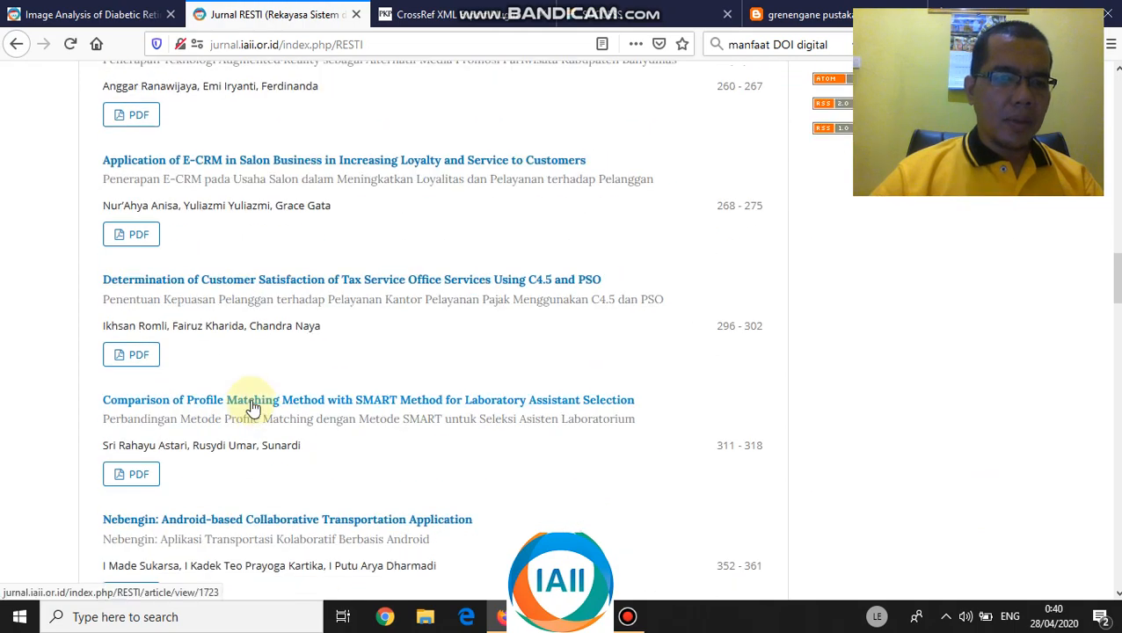
{"action": "left_click", "coordinate": [252, 406]}
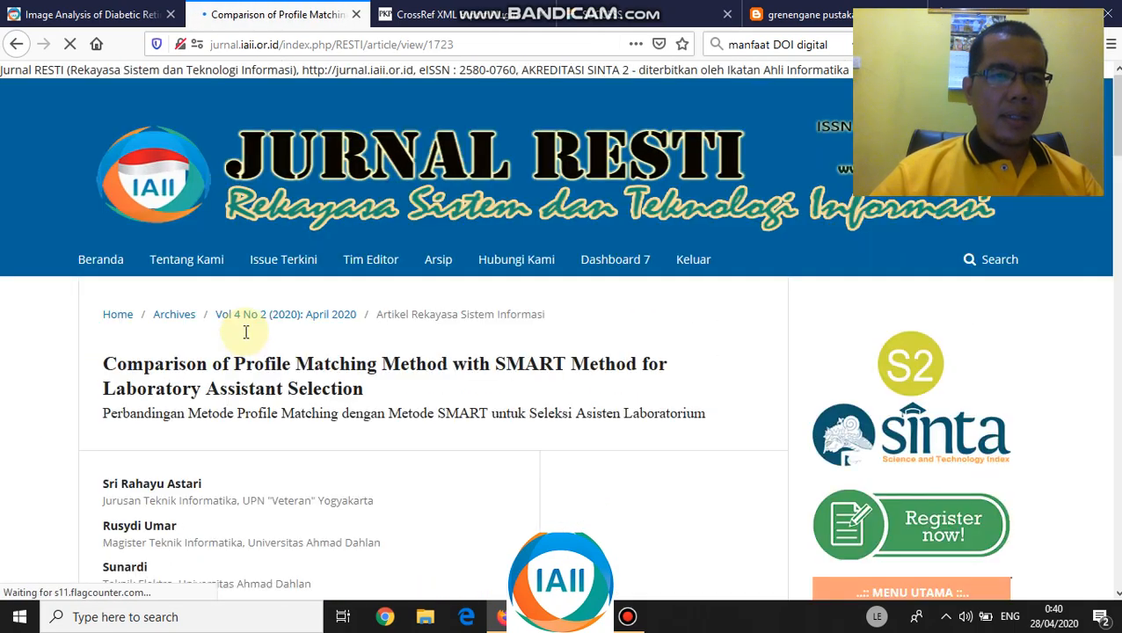
{"action": "scroll", "coordinate": [243, 331], "scroll_direction": "down", "scroll_amount": 8}
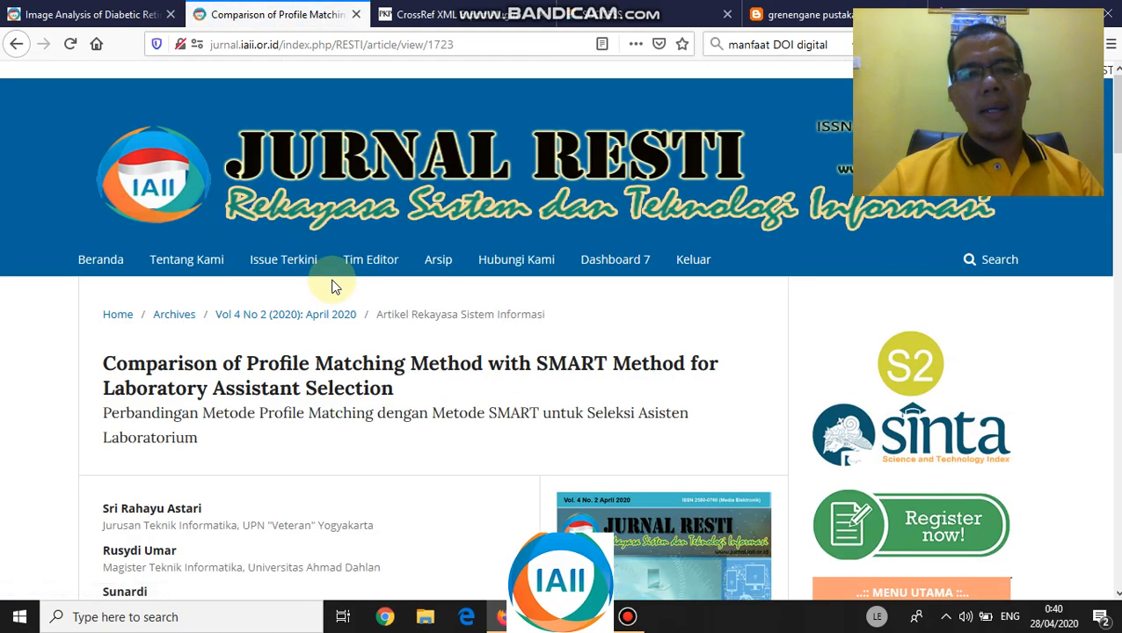
{"action": "scroll", "coordinate": [272, 298], "scroll_direction": "down", "scroll_amount": 5}
{"action": "scroll", "coordinate": [266, 299], "scroll_direction": "up", "scroll_amount": 5}
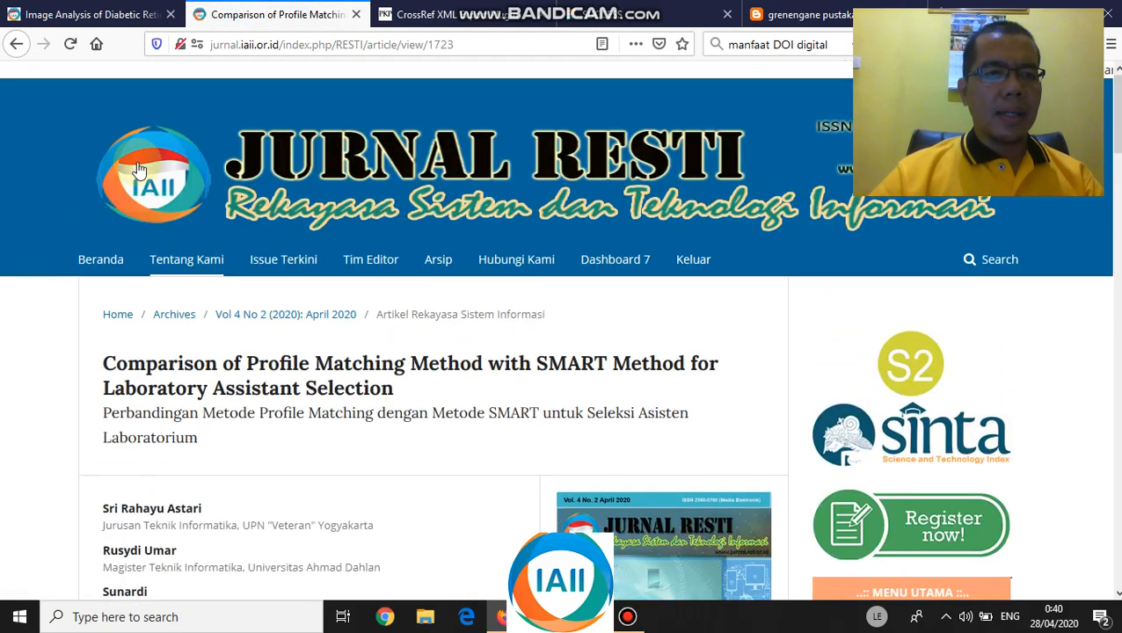
- Return to the journal home page and scroll to the indexing logos (Crossref, DOAJ, Garuda, Google Scholar)
{"action": "left_click", "coordinate": [120, 260]}
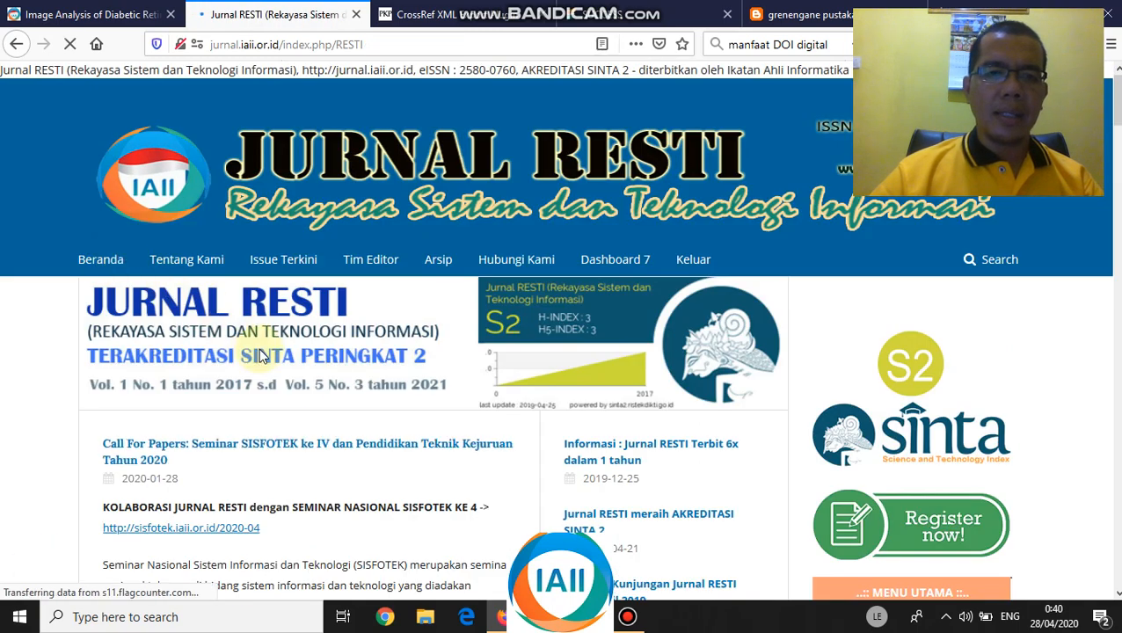
{"action": "scroll", "coordinate": [392, 334], "scroll_direction": "down", "scroll_amount": 5}
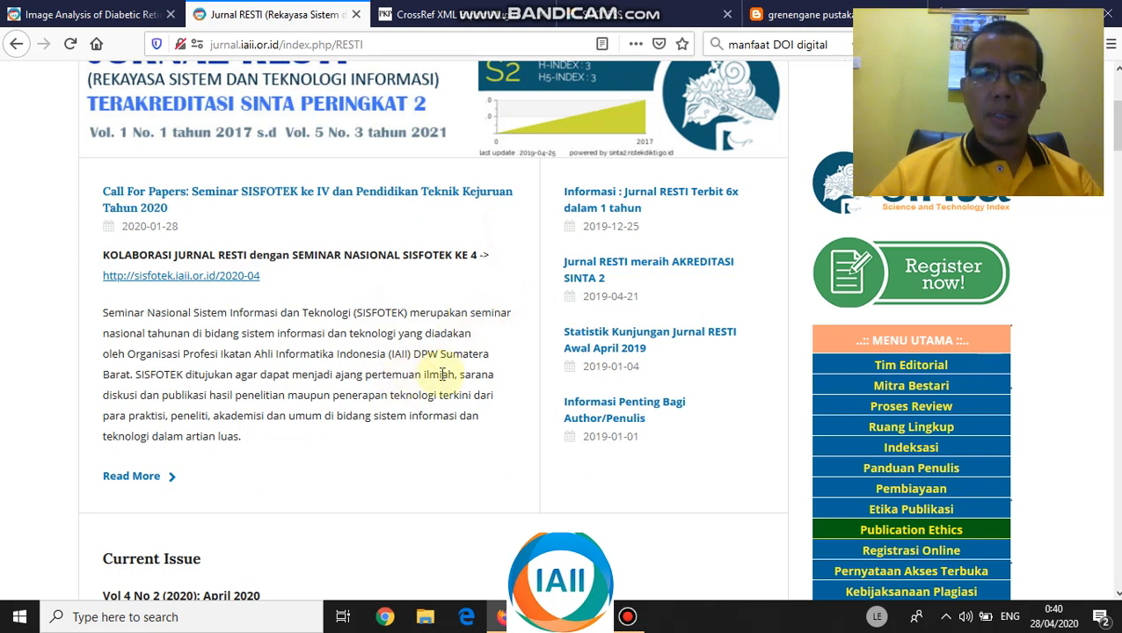
{"action": "scroll", "coordinate": [439, 371], "scroll_direction": "down", "scroll_amount": 3}
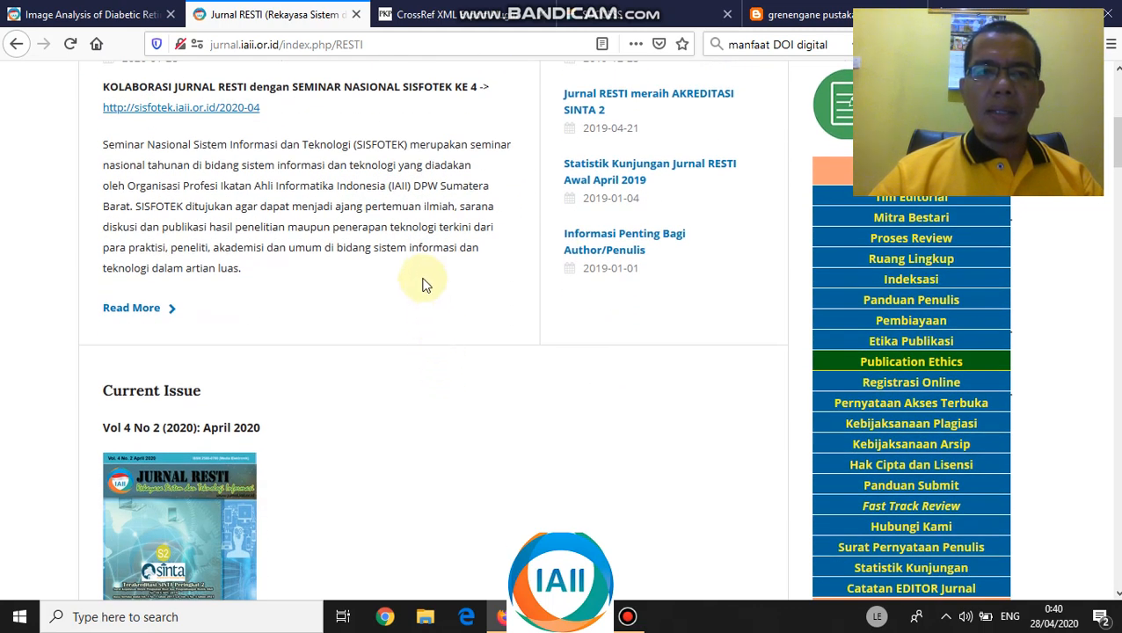
{"action": "scroll", "coordinate": [413, 211], "scroll_direction": "down", "scroll_amount": 15}
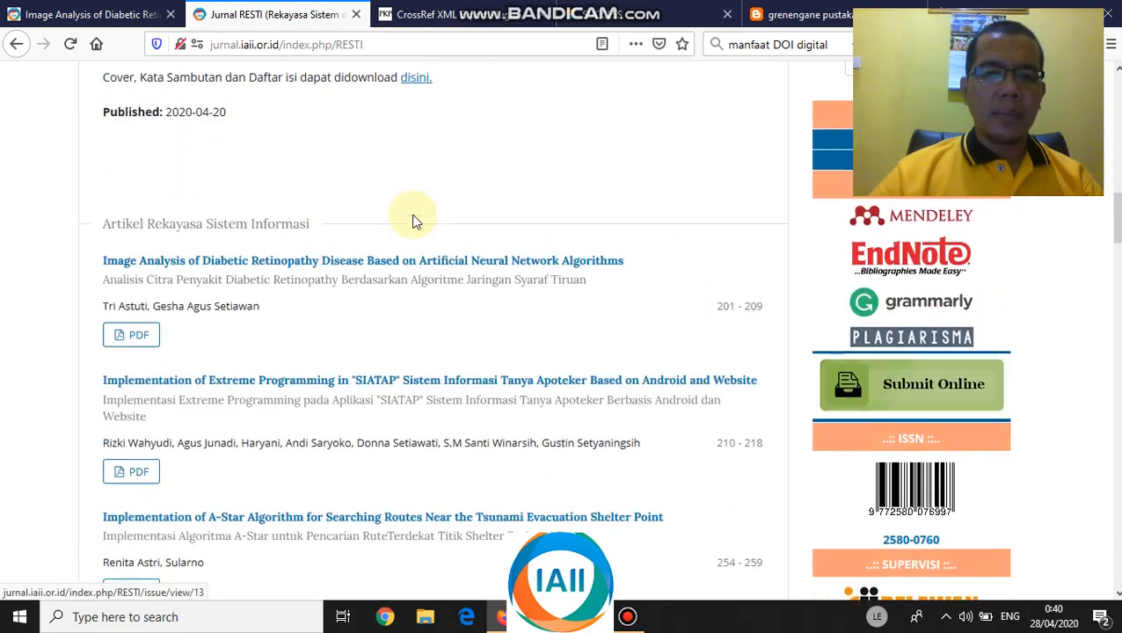
{"action": "left_click_drag", "start_coordinate": [1117, 261], "coordinate": [1117, 532]}
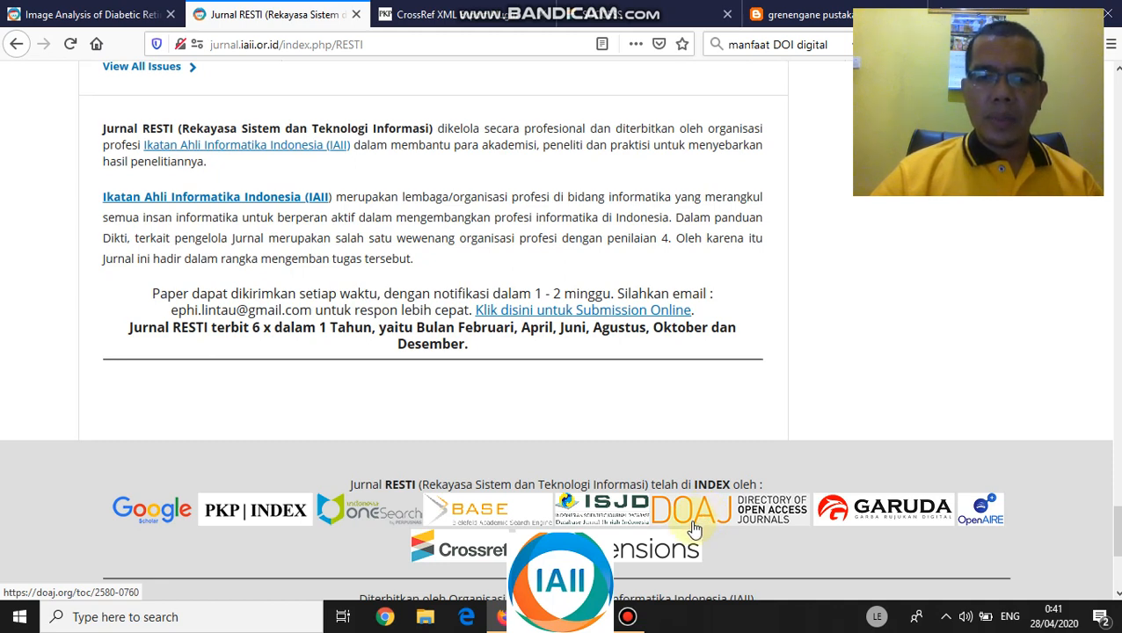
- Open Jurnal RESTI's Garuda profile from the footer logo, showing ISSN 25800760 and 213 documents
{"action": "left_click", "coordinate": [884, 515]}
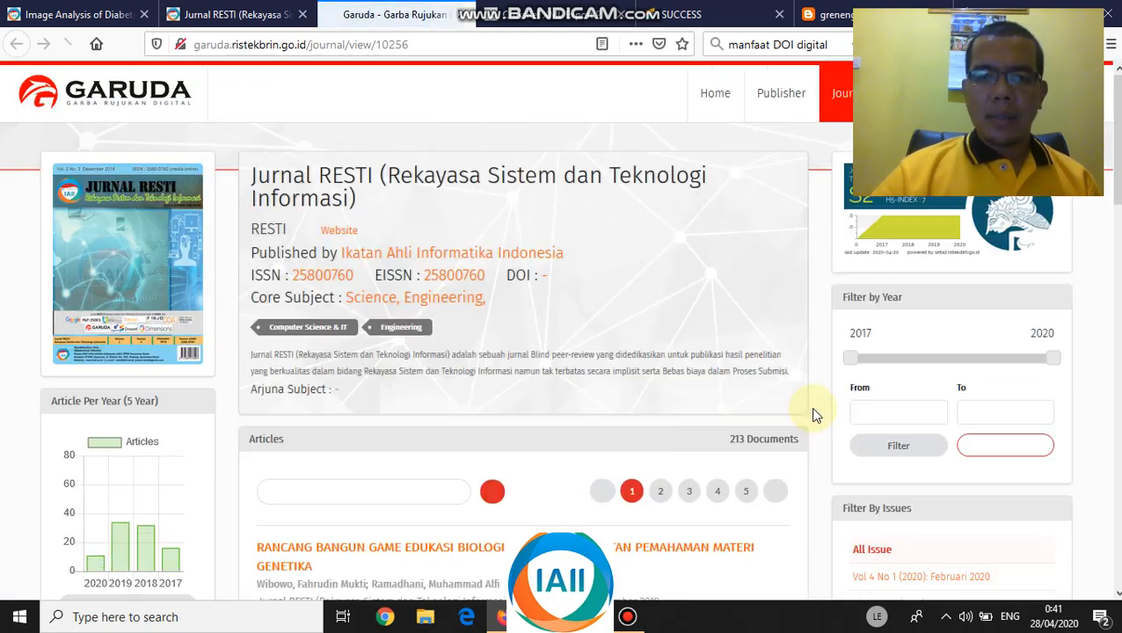
{"action": "scroll", "coordinate": [826, 413], "scroll_direction": "down", "scroll_amount": 2}
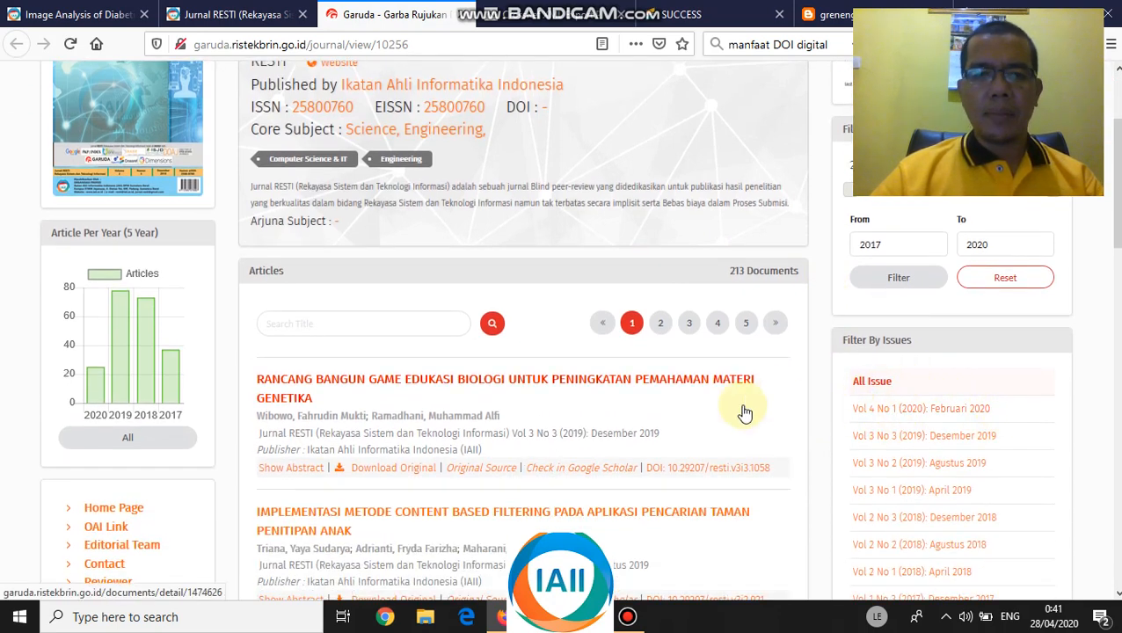
{"action": "scroll", "coordinate": [590, 222], "scroll_direction": "up", "scroll_amount": 2}
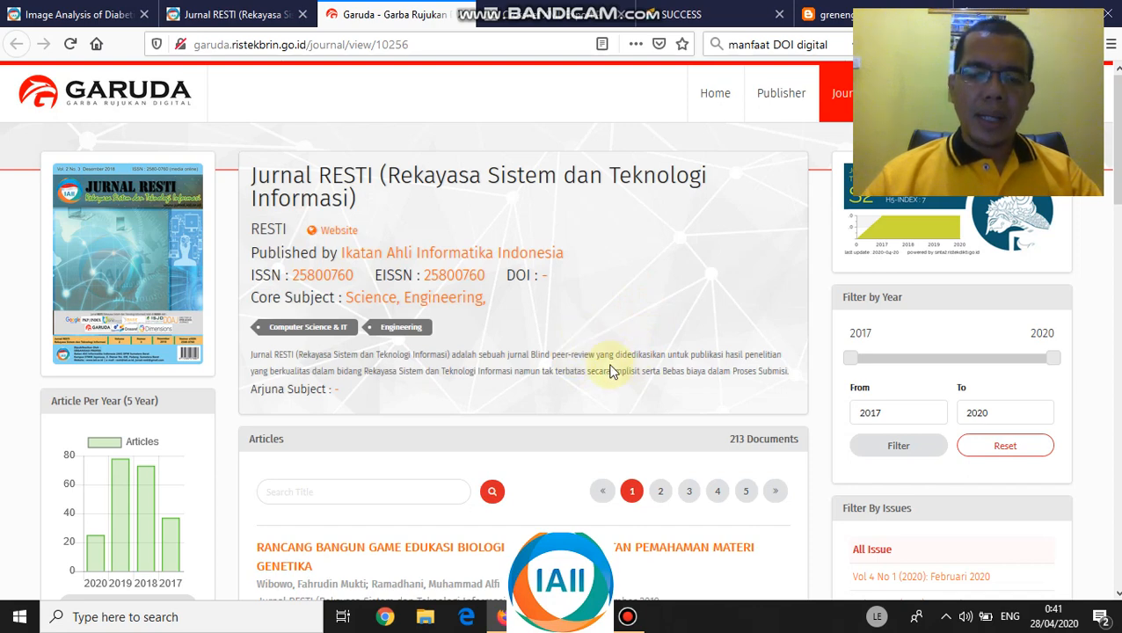
{"action": "mouse_move", "coordinate": [627, 619]}
{"action": "left_click", "coordinate": [628, 621]}
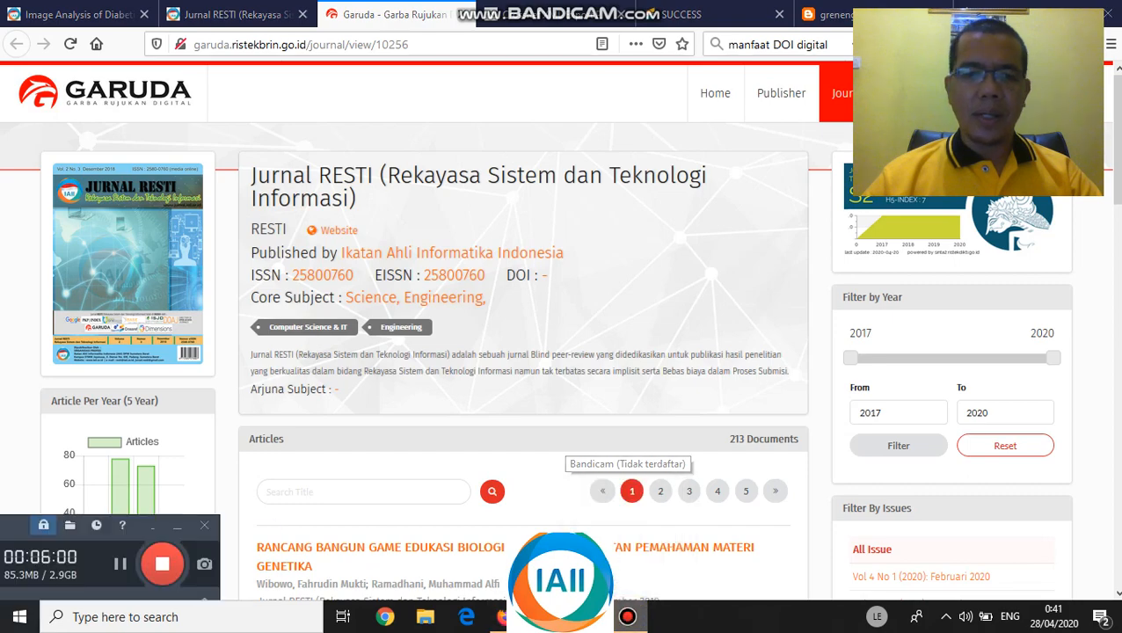